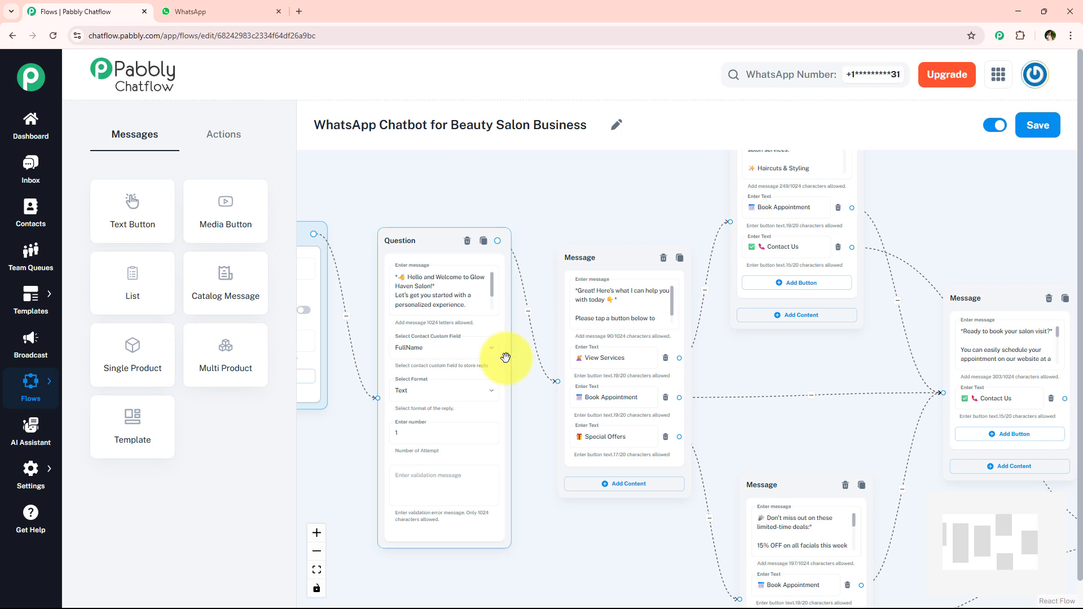
Step: Review the WhatsApp Chatbot for Beauty Salon Business flow, including its title and its connected question and message nodes
scroll(503, 355, up, 2)
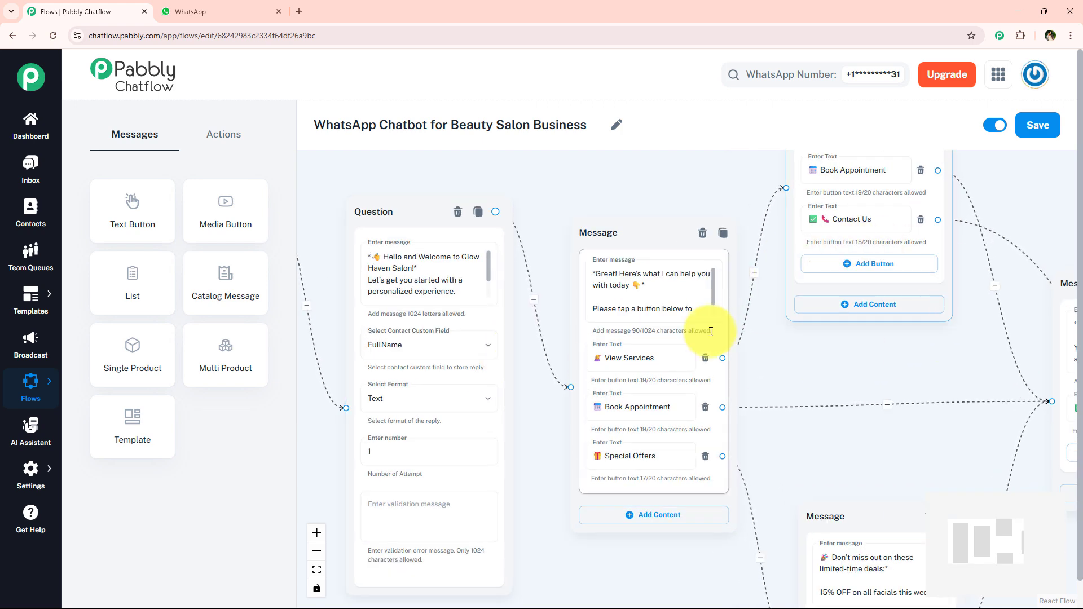
scroll(722, 330, down, 5)
drag(452, 120, 580, 121)
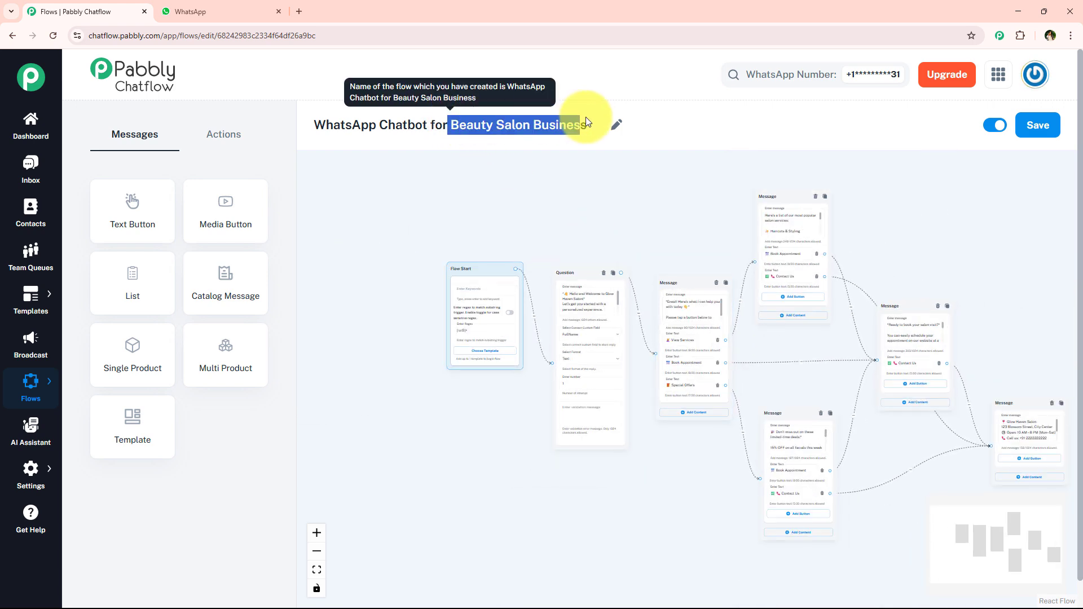
click(487, 199)
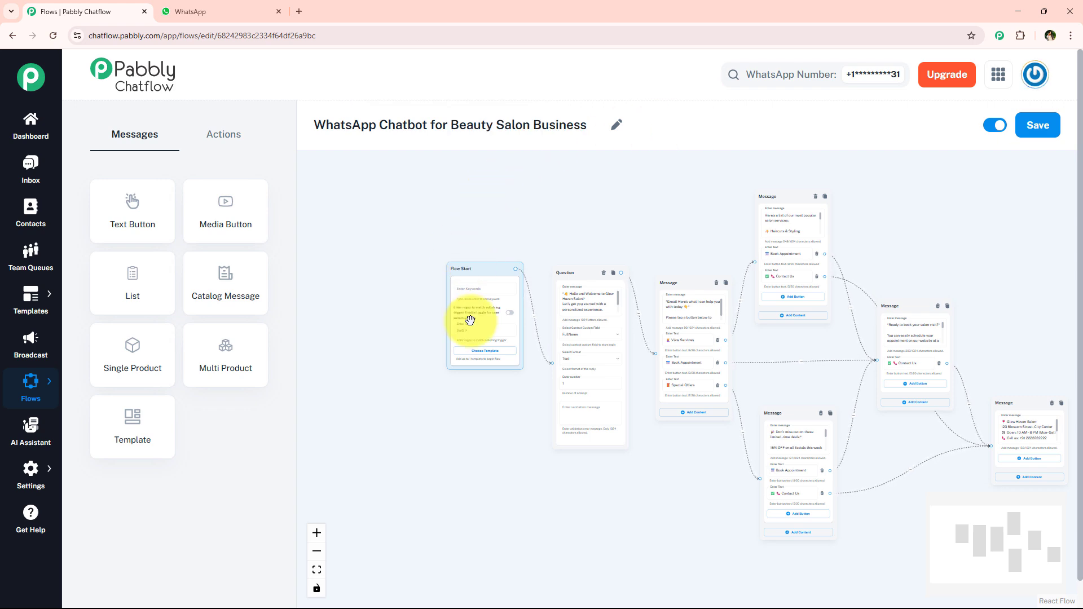
scroll(371, 233, up, 2)
drag(640, 227, 330, 226)
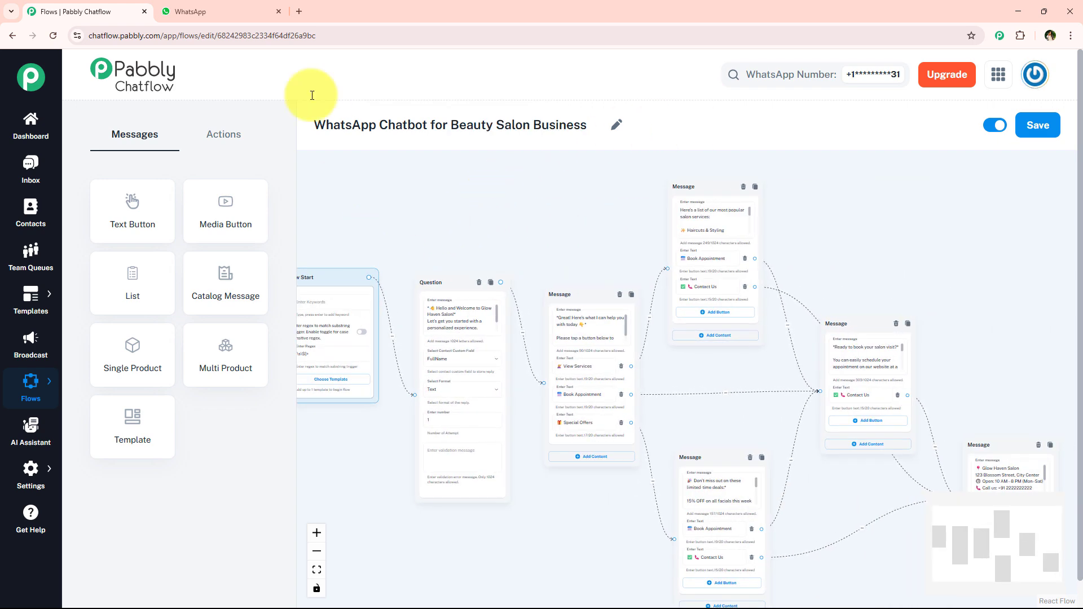
Step: Switch to WhatsApp Web, send "Hey" to the Pabbly ChatFlow chat, and answer the full-name question with a test name
click(249, 12)
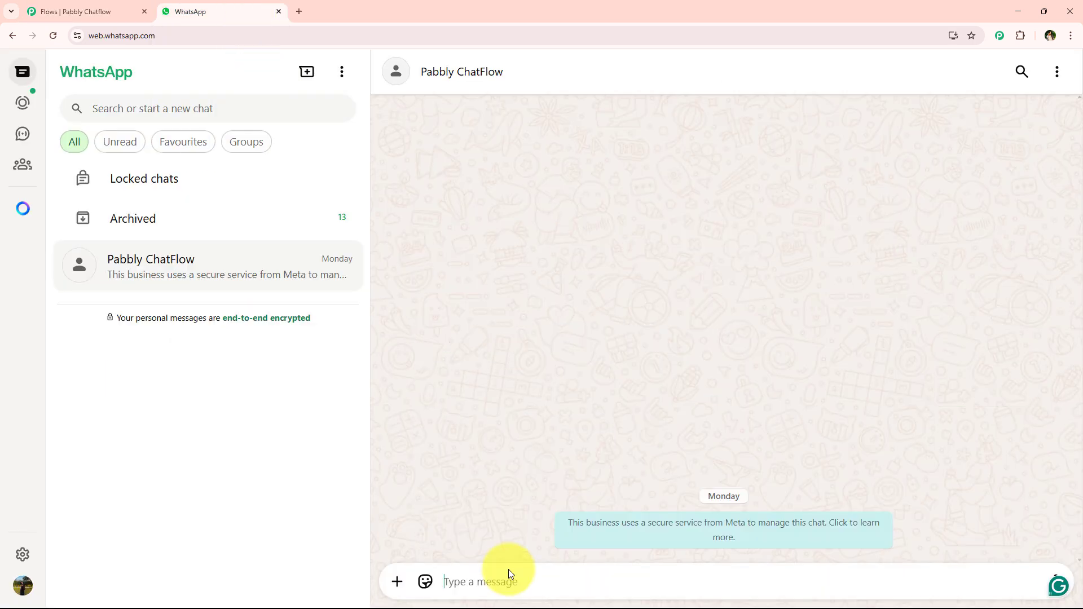
click(509, 574)
text(Hey)
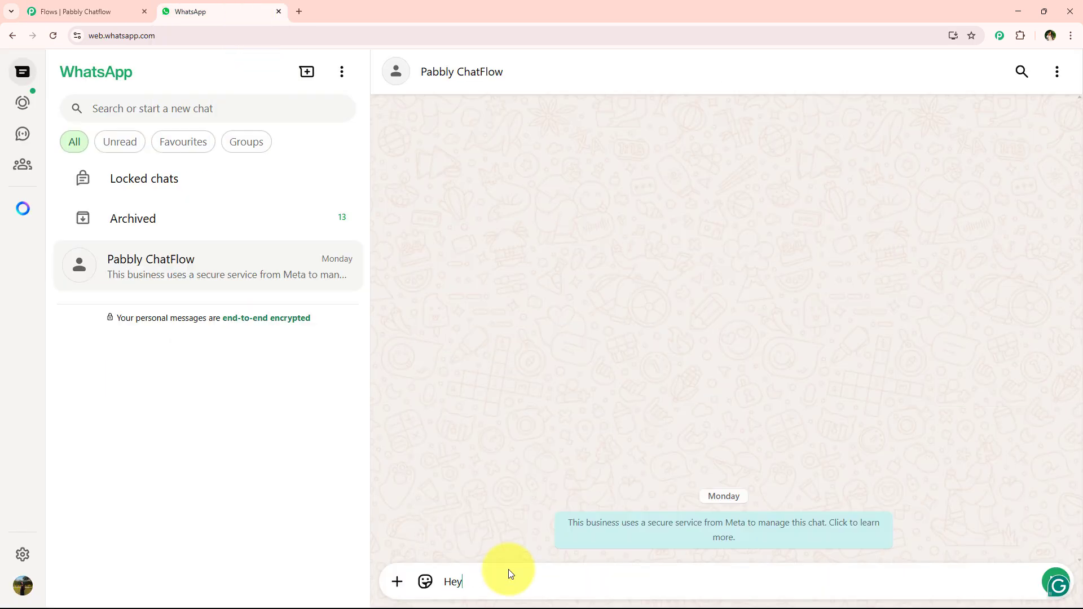
key(Return)
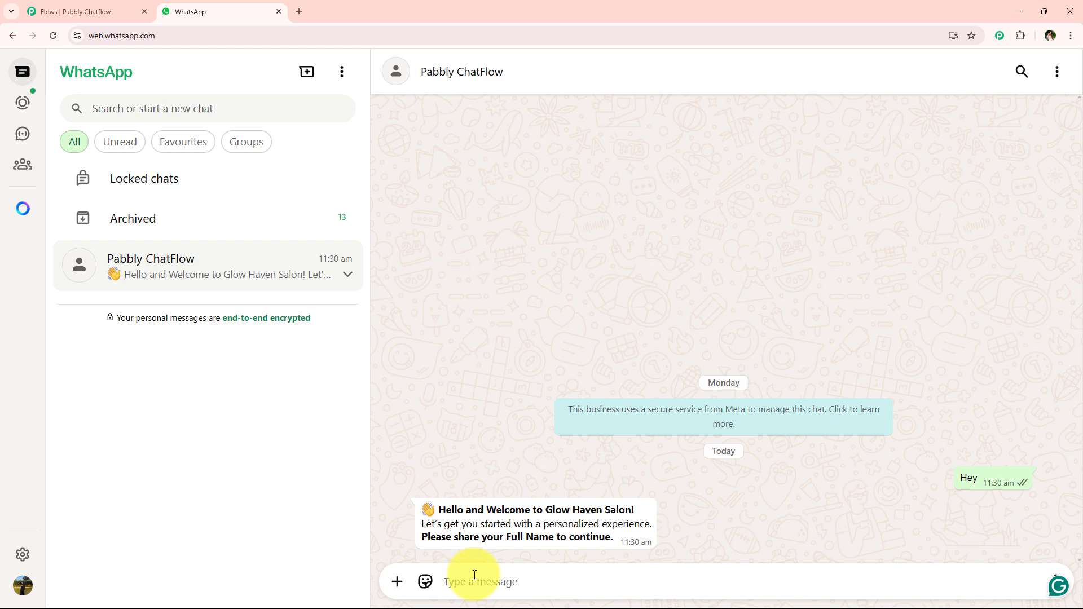
text(Test User)
key(Return)
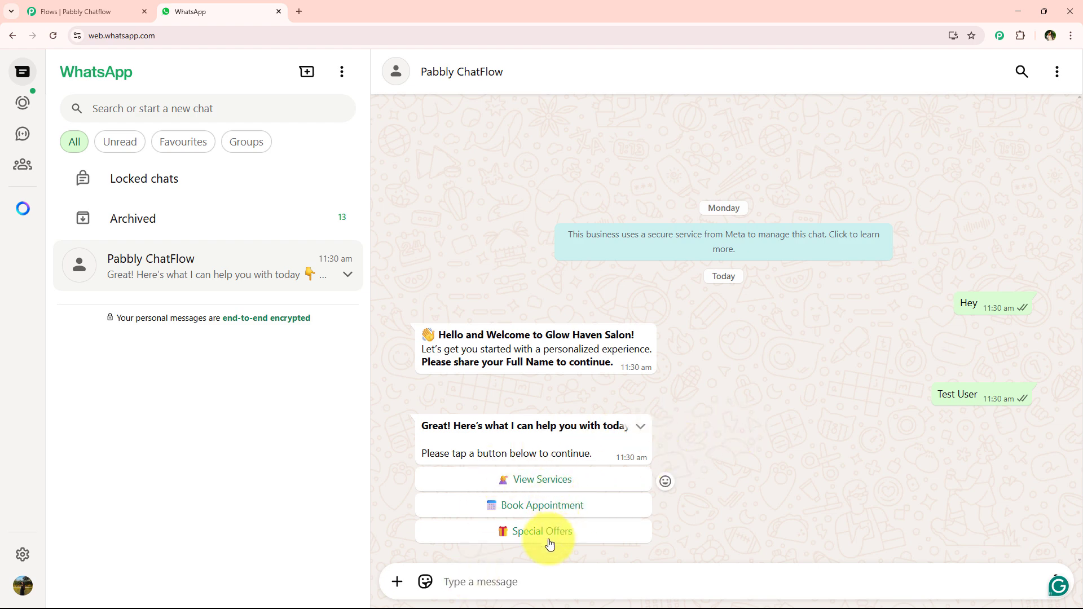
Step: Choose View Services in the chatbot's main options, and Book Appointment in its services reply
click(536, 487)
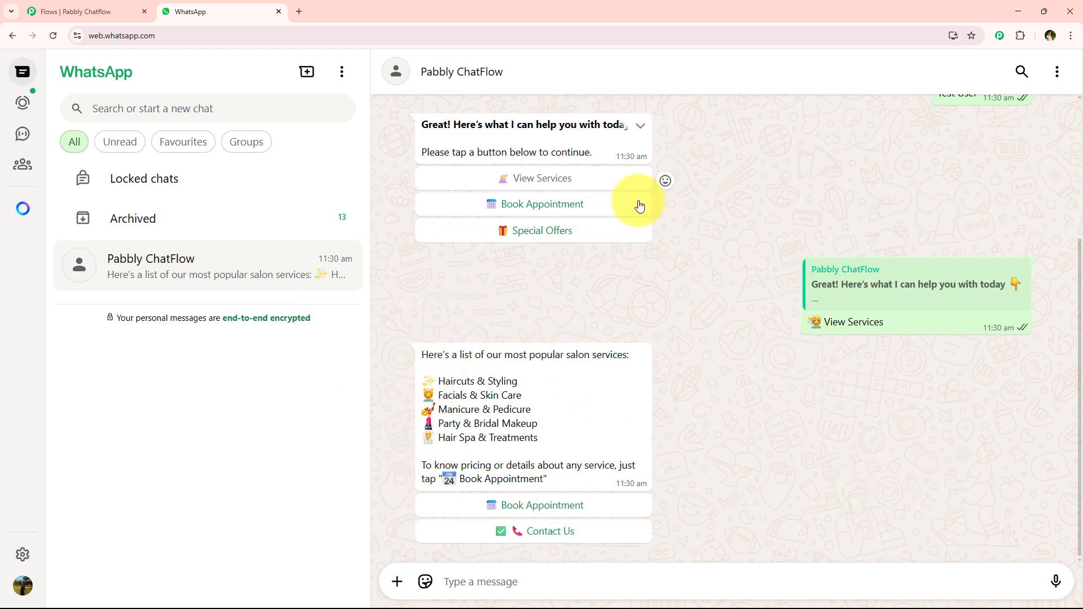
click(536, 505)
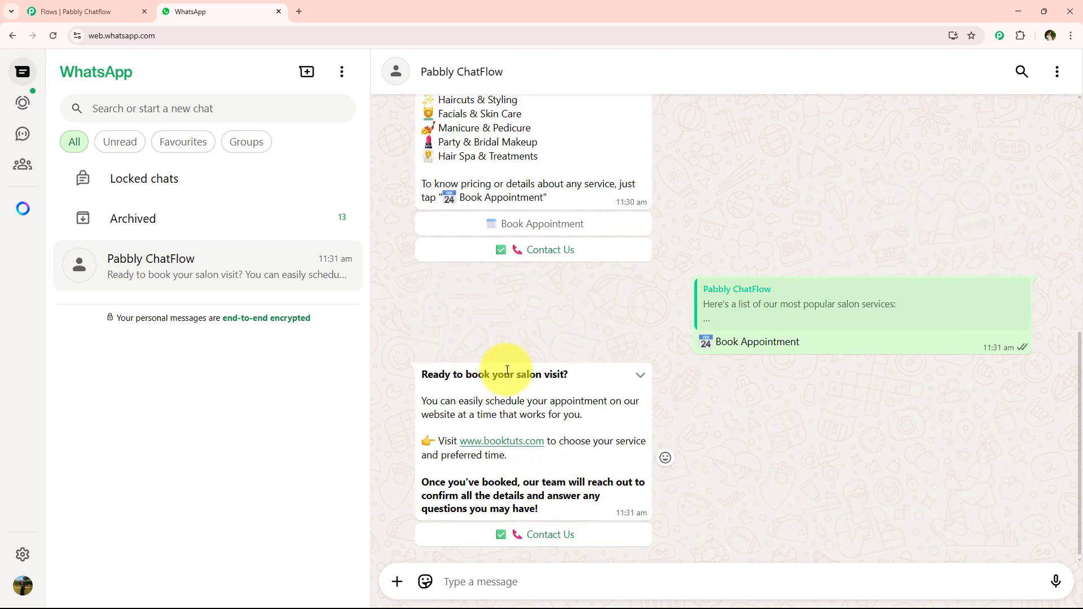
Step: Choose Special Offers in the chatbot's earlier main options, and Contact Us in its limited-time deals reply
scroll(527, 394, up, 5)
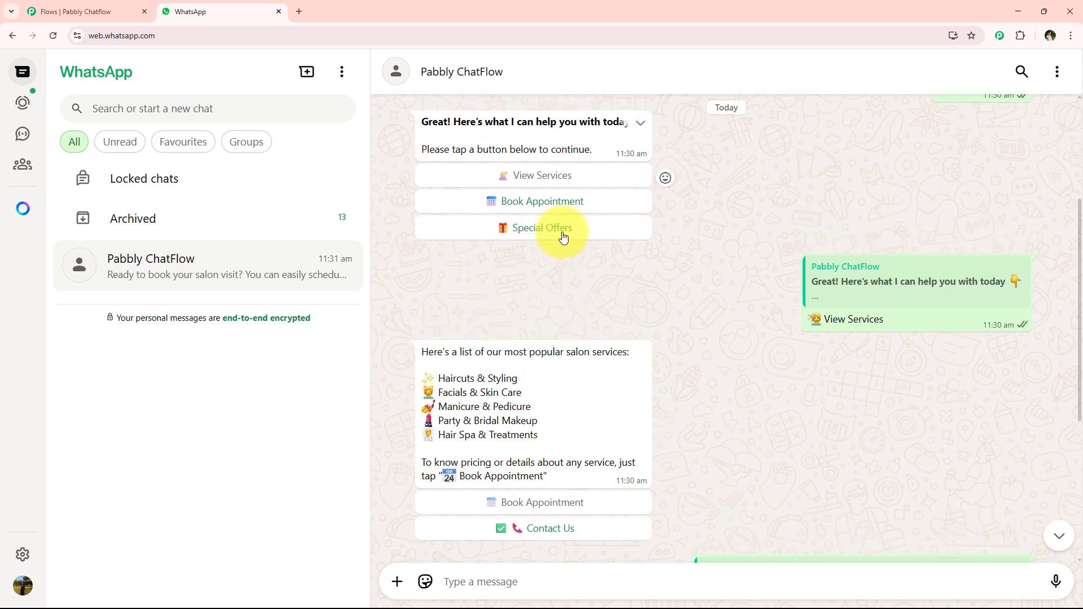
click(563, 237)
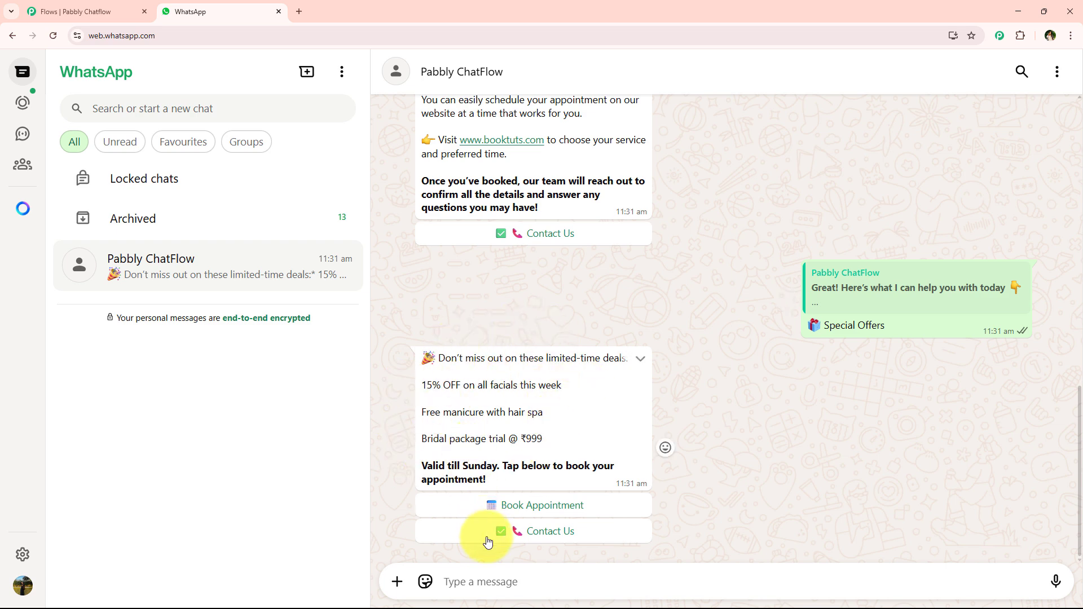
click(604, 531)
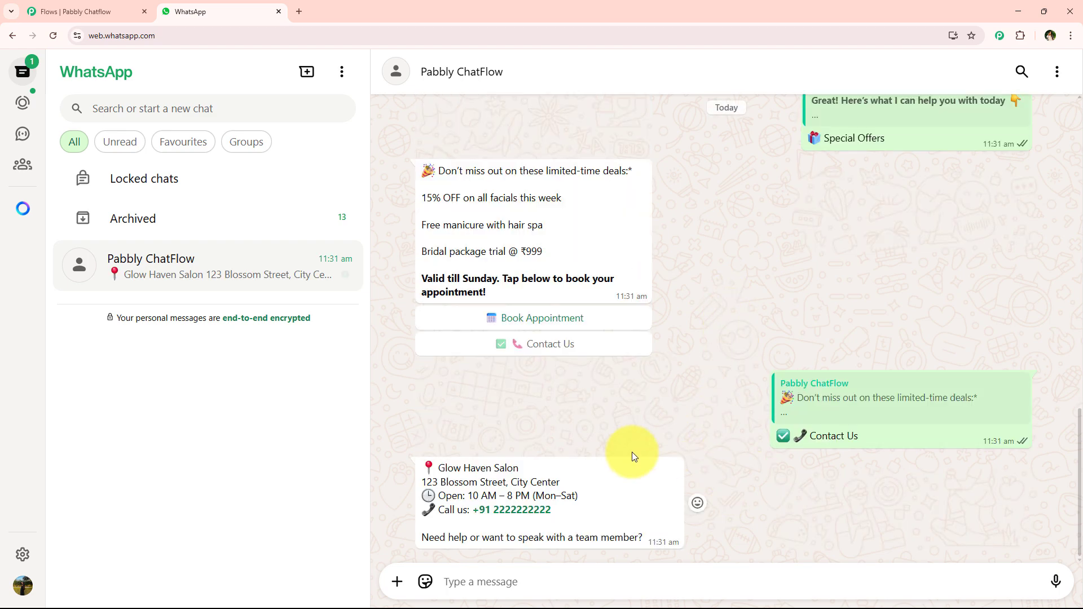
scroll(614, 428, up, 3)
scroll(615, 428, down, 3)
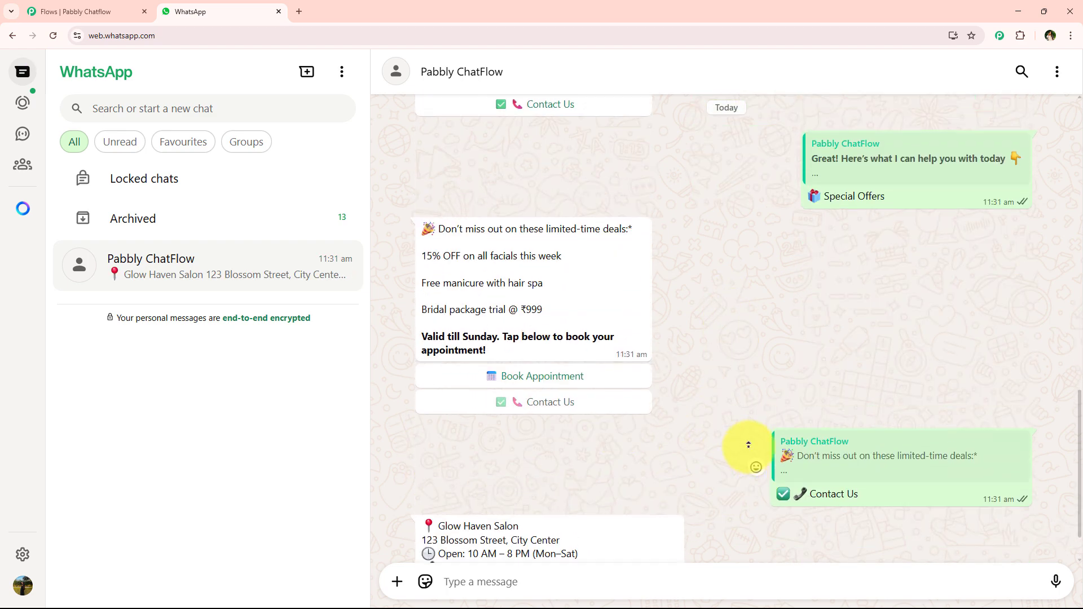
scroll(713, 290, up, 10)
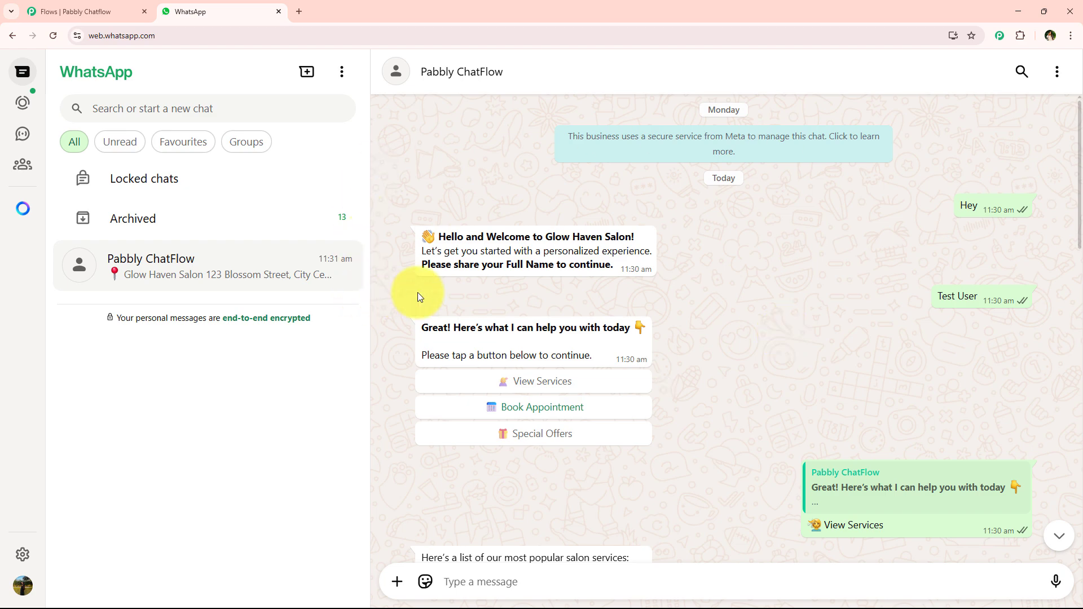
Step: Return to the Pabbly Chatflow flow editor and review the complete beauty salon chatbot layout and its title
click(89, 5)
scroll(538, 428, down, 4)
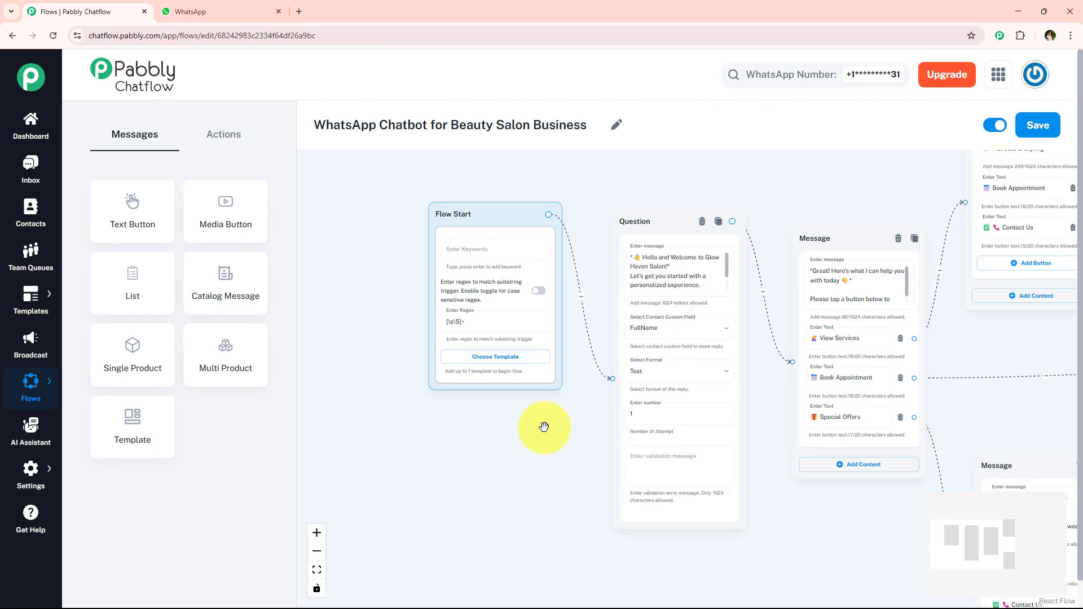
drag(588, 243, 512, 242)
scroll(643, 297, down, 3)
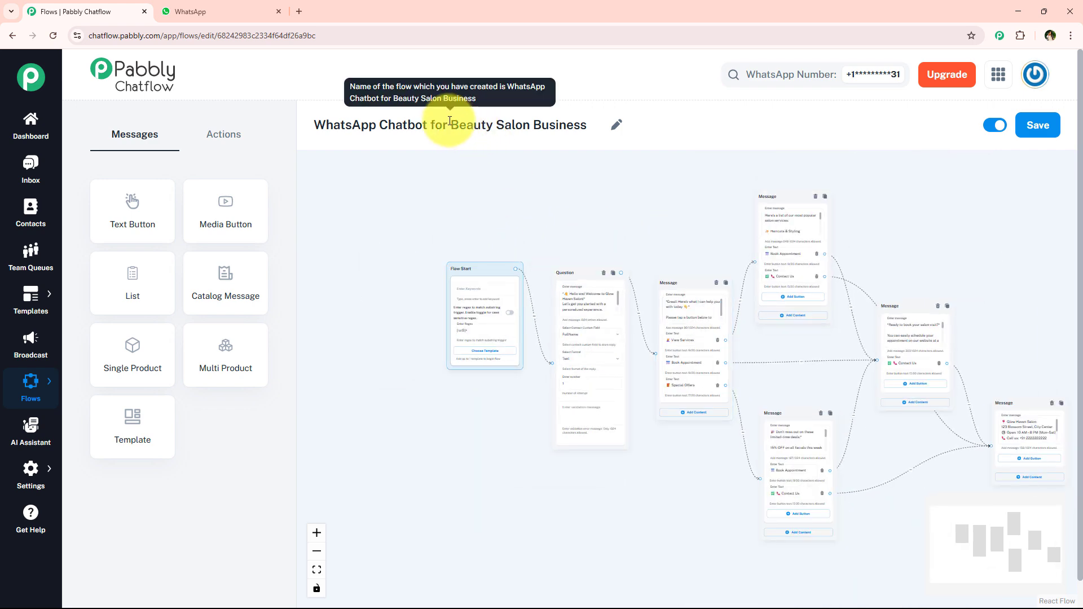
drag(449, 124, 587, 124)
click(550, 151)
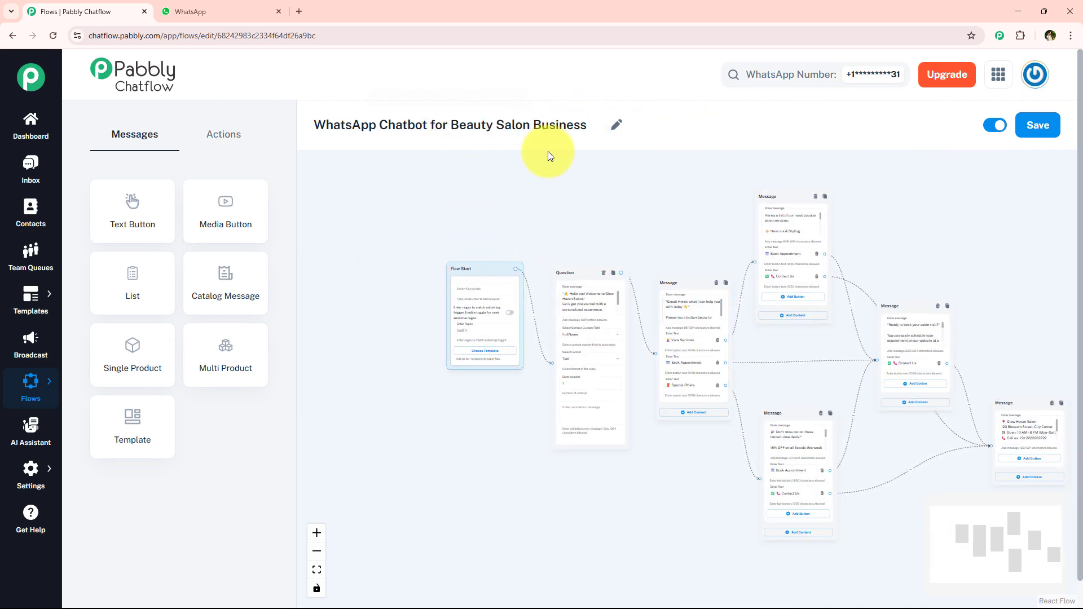
Step: Open the Pabbly Chatflow website at pabbly.com/chatflow in a new browser tab
click(299, 12)
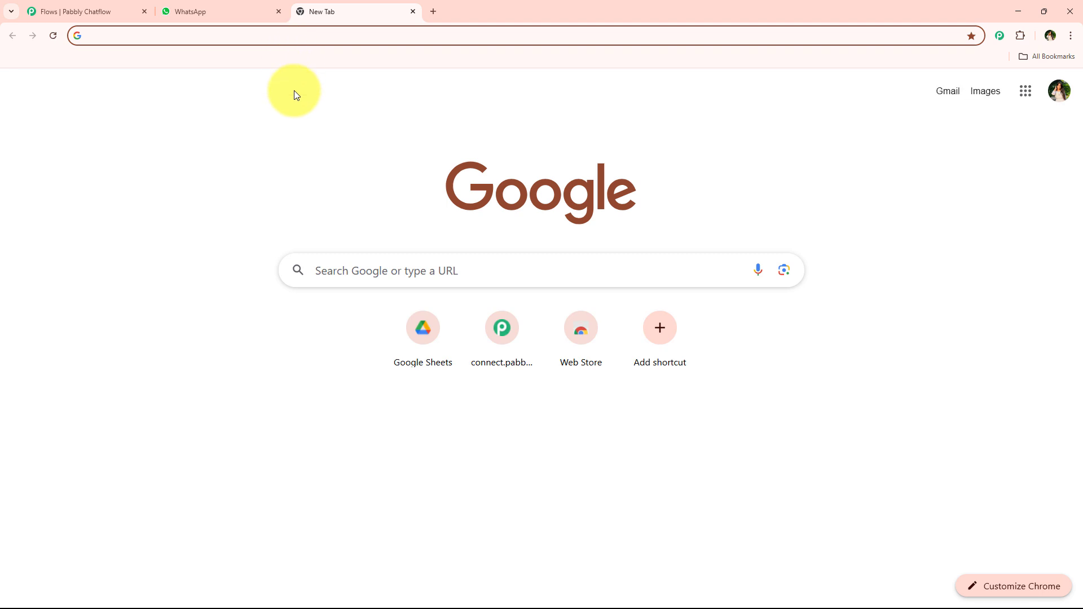
click(301, 38)
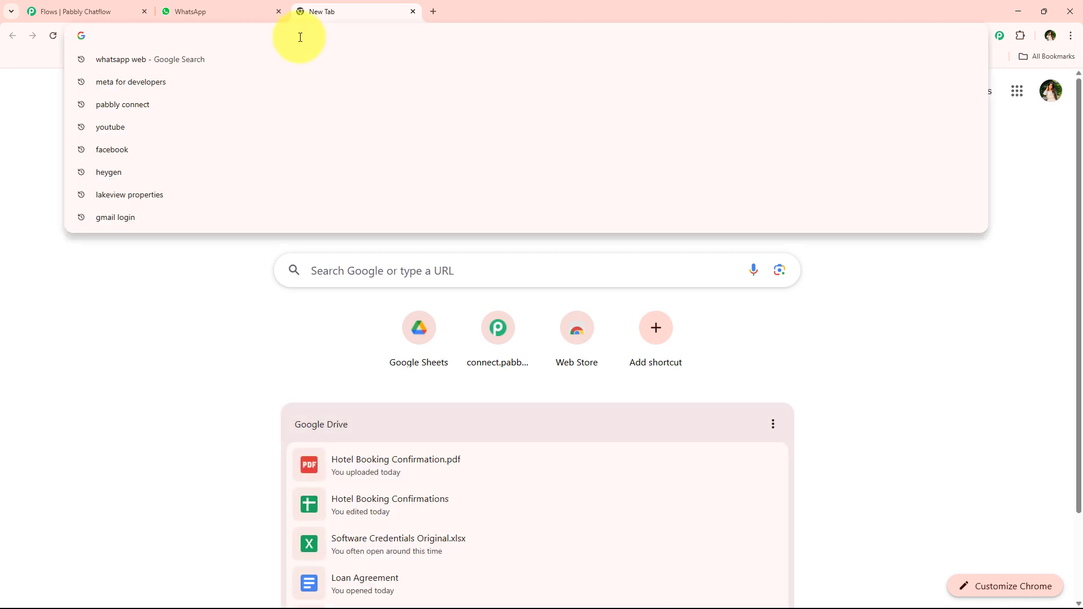
text(Pabbl)
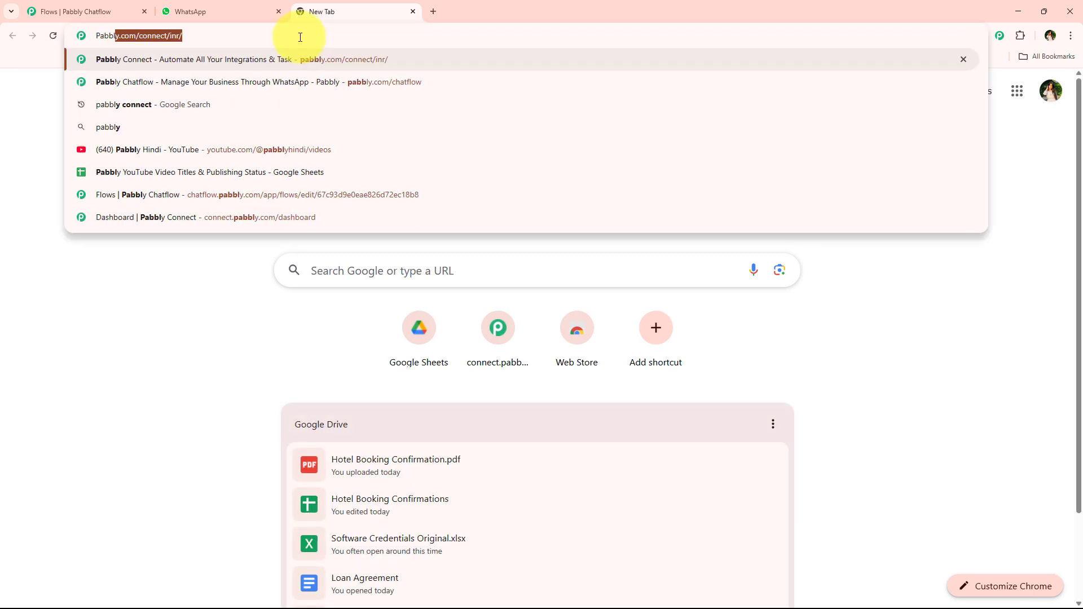
text(y.com/)
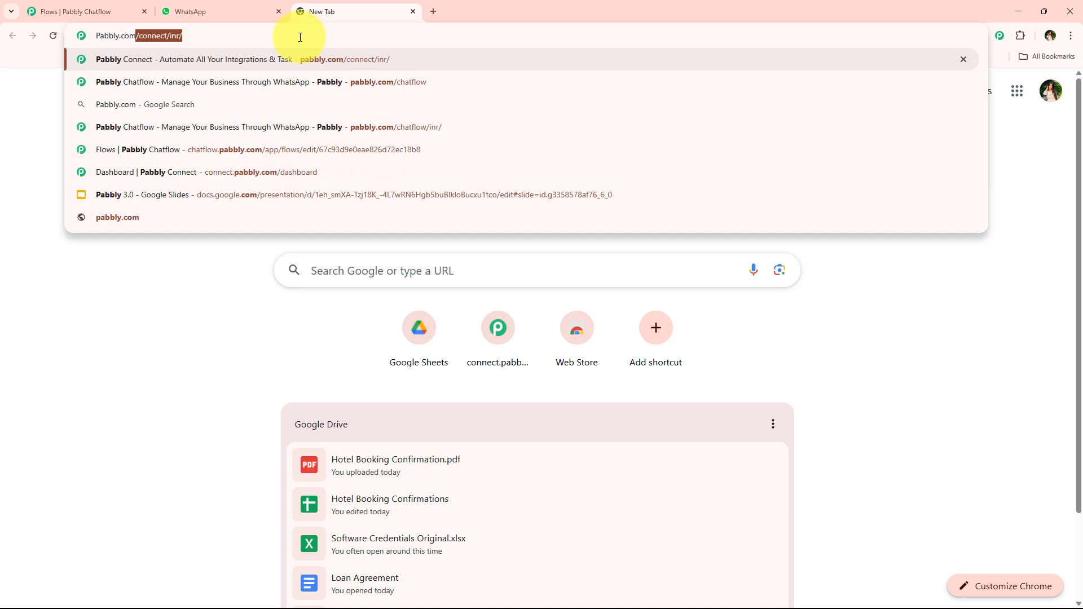
text(ch)
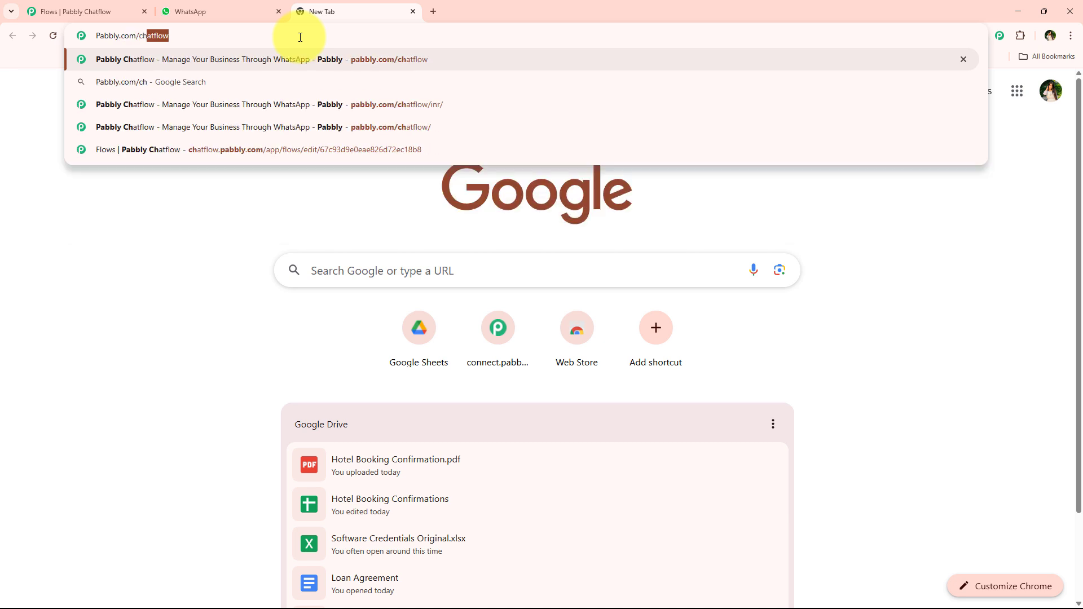
key(Return)
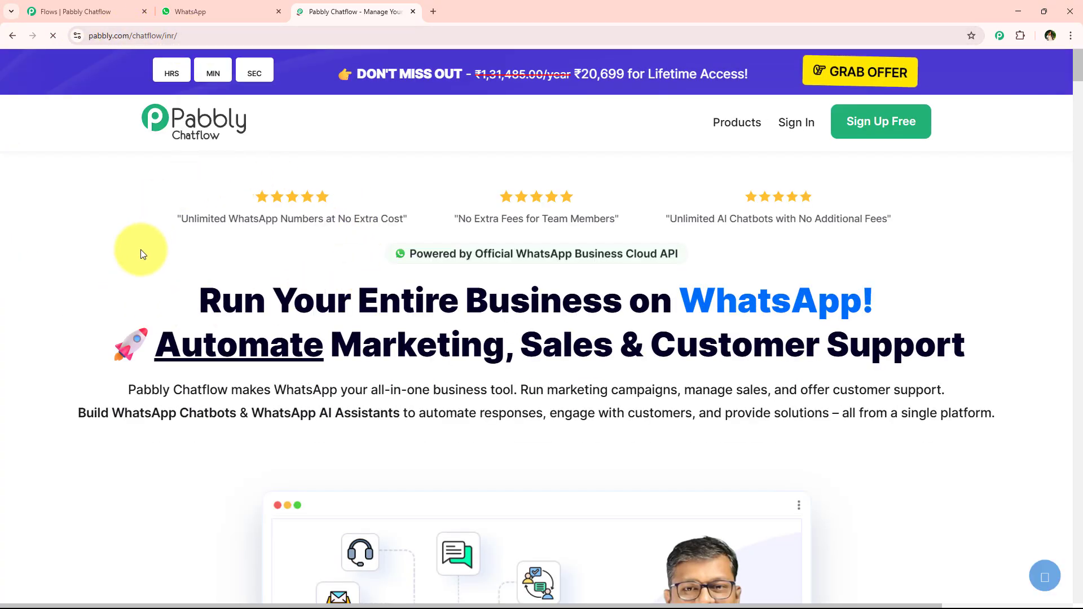
Step: Dismiss the lifetime offer popup on the Pabbly Chatflow page and sign in to the existing Pabbly account
scroll(440, 353, down, 5)
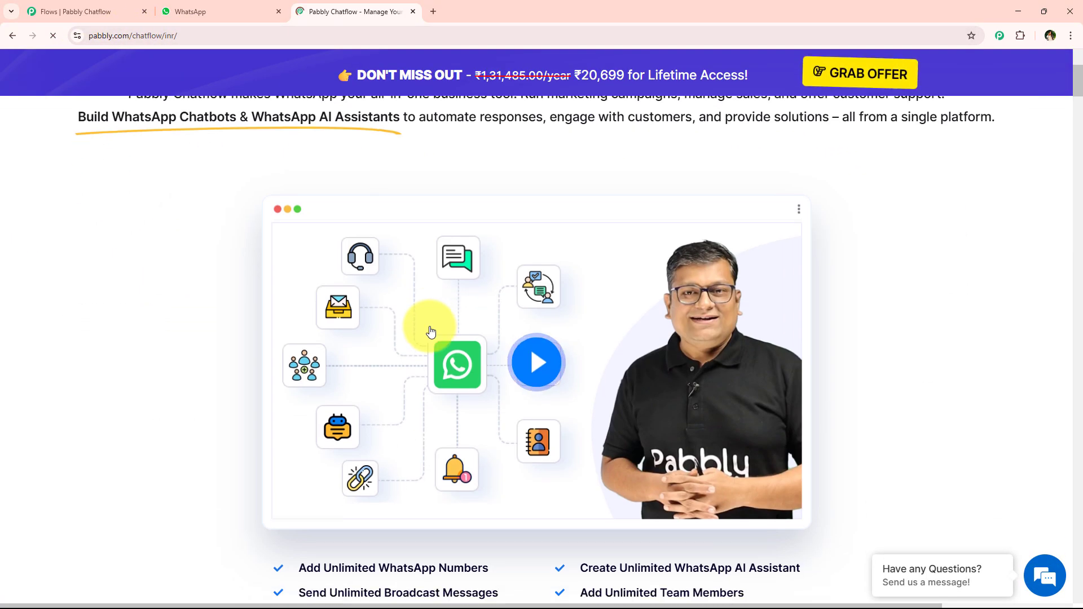
scroll(427, 332, up, 5)
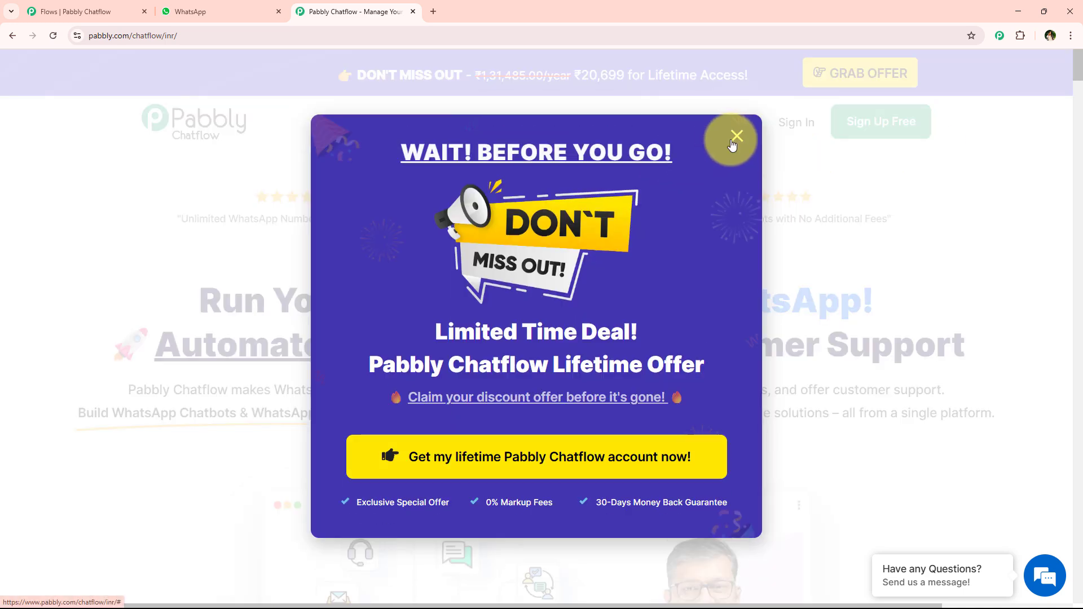
click(736, 137)
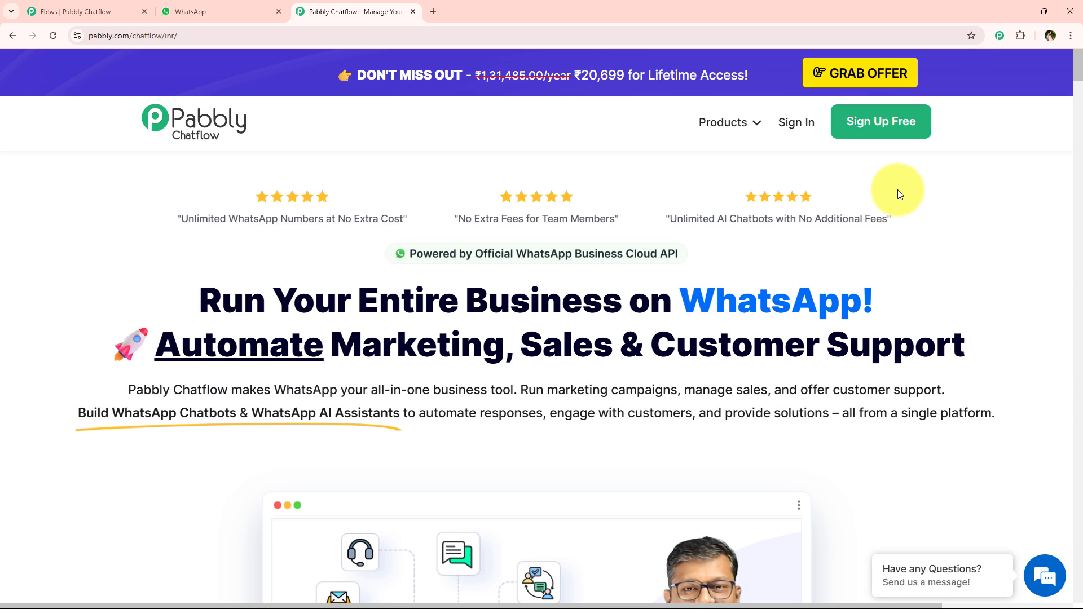
click(798, 121)
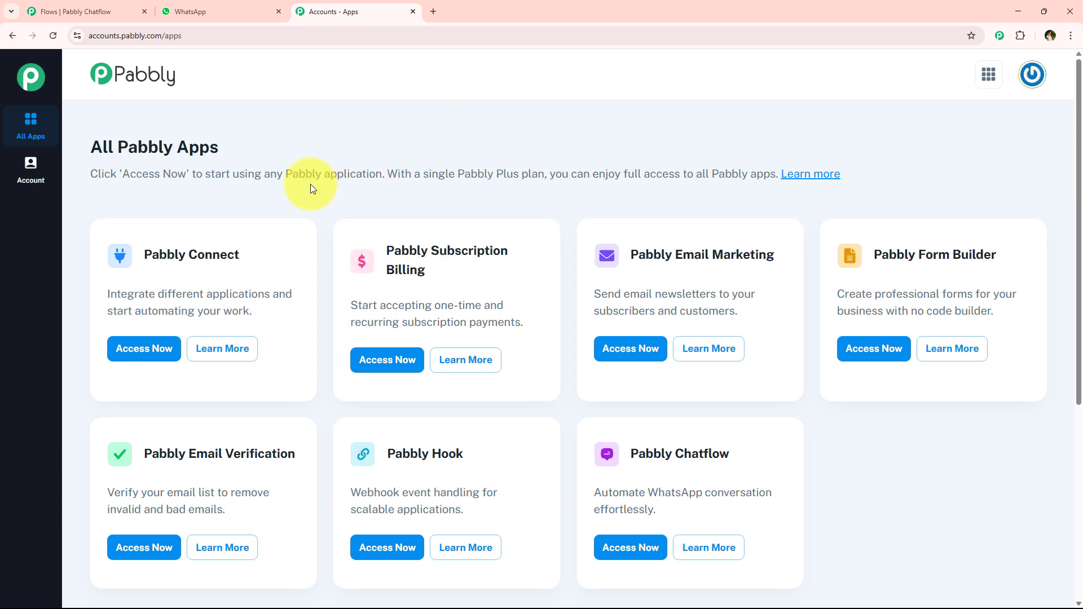
Step: Examine the All Pabbly Apps page and read the name and description on the Pabbly Chatflow card
drag(88, 152, 236, 159)
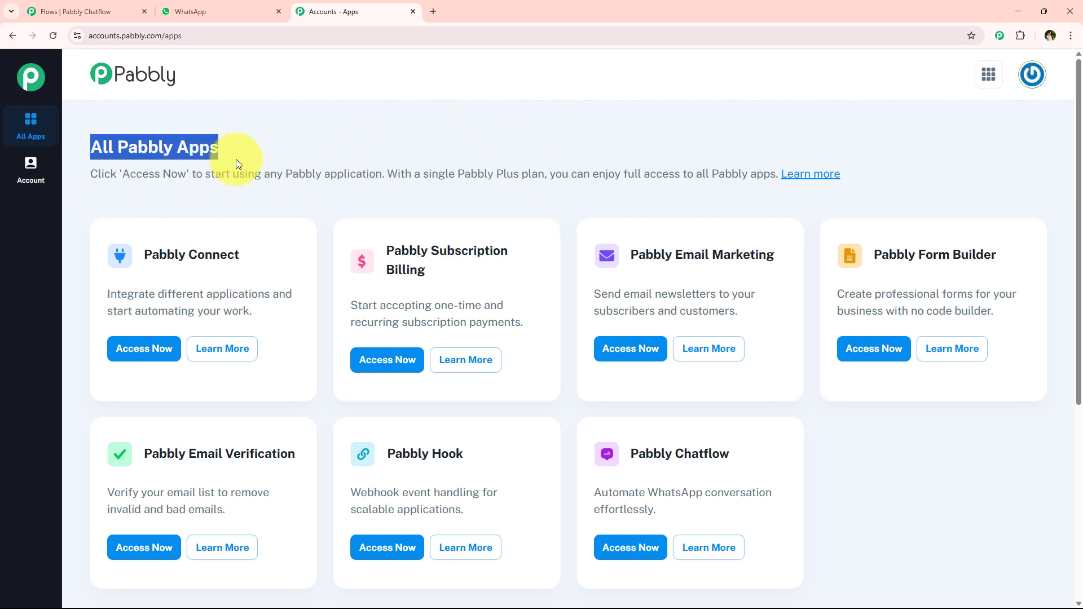
scroll(345, 365, down, 1)
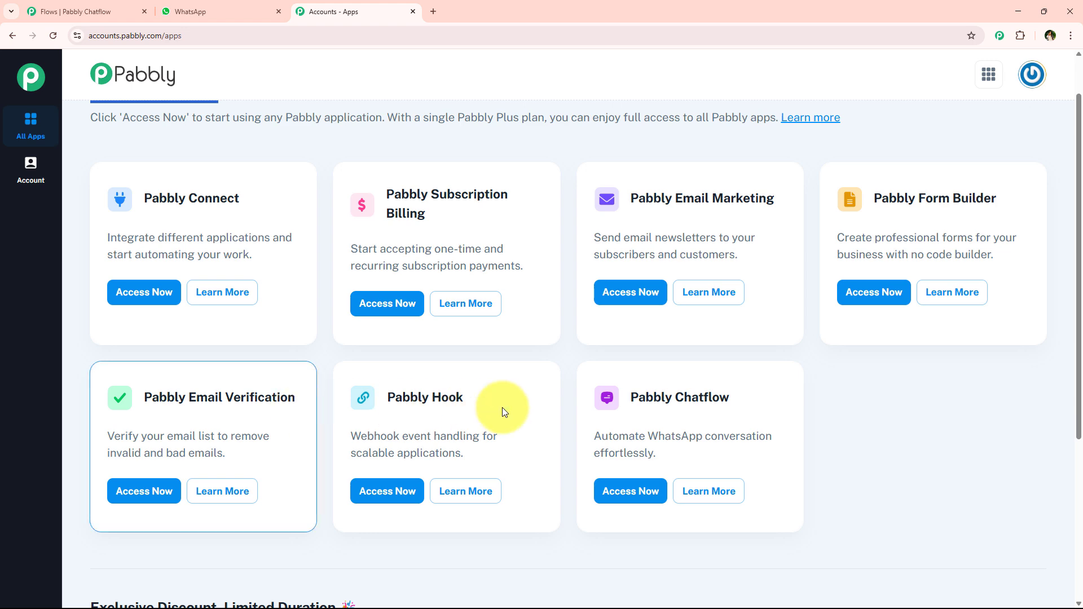
scroll(316, 372, up, 1)
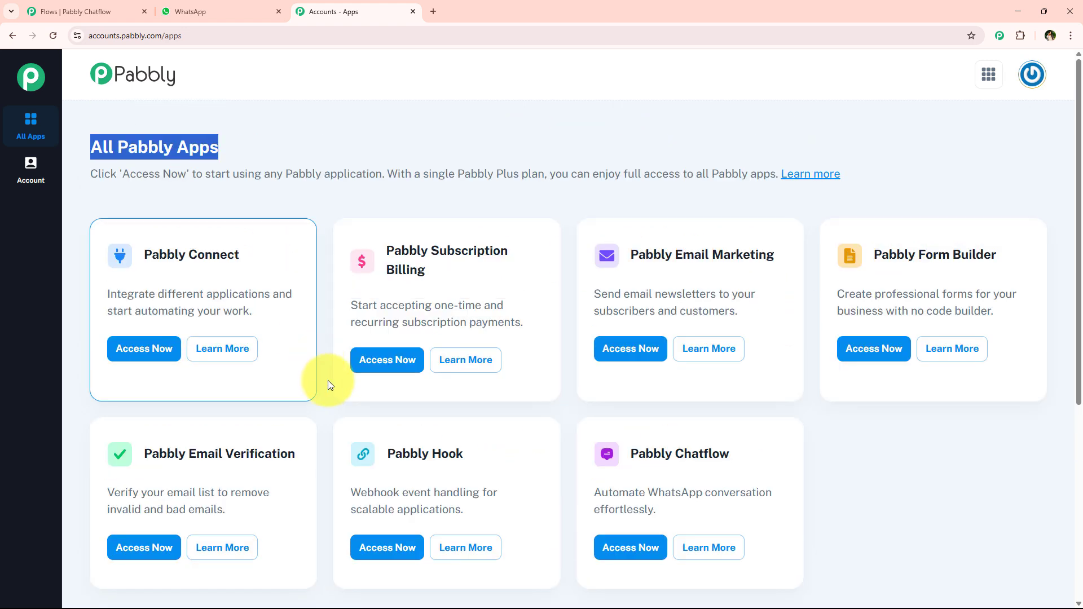
click(330, 400)
scroll(629, 367, down, 3)
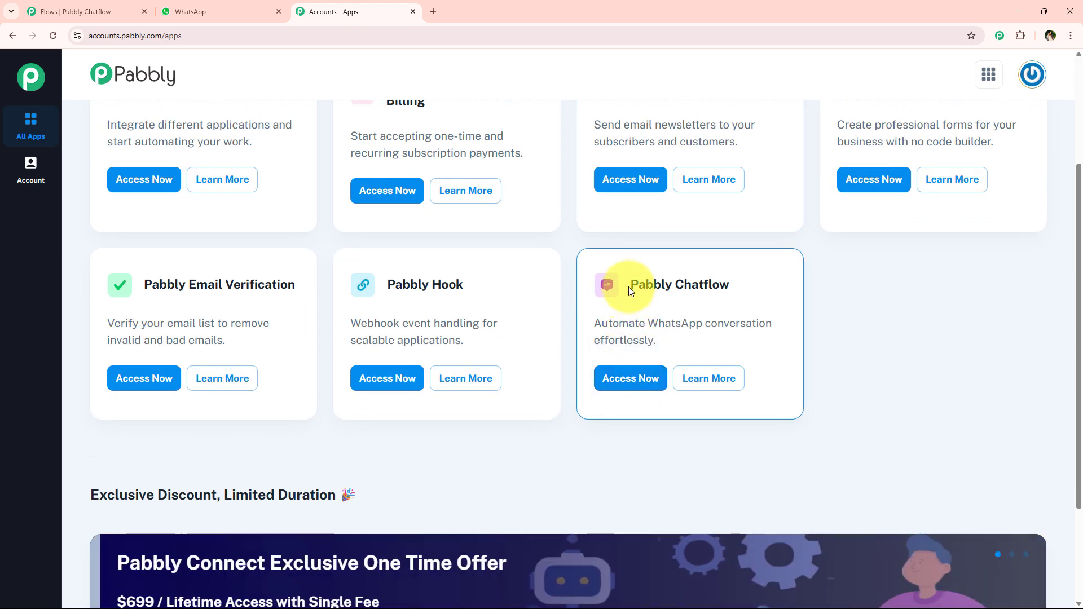
drag(629, 286, 757, 286)
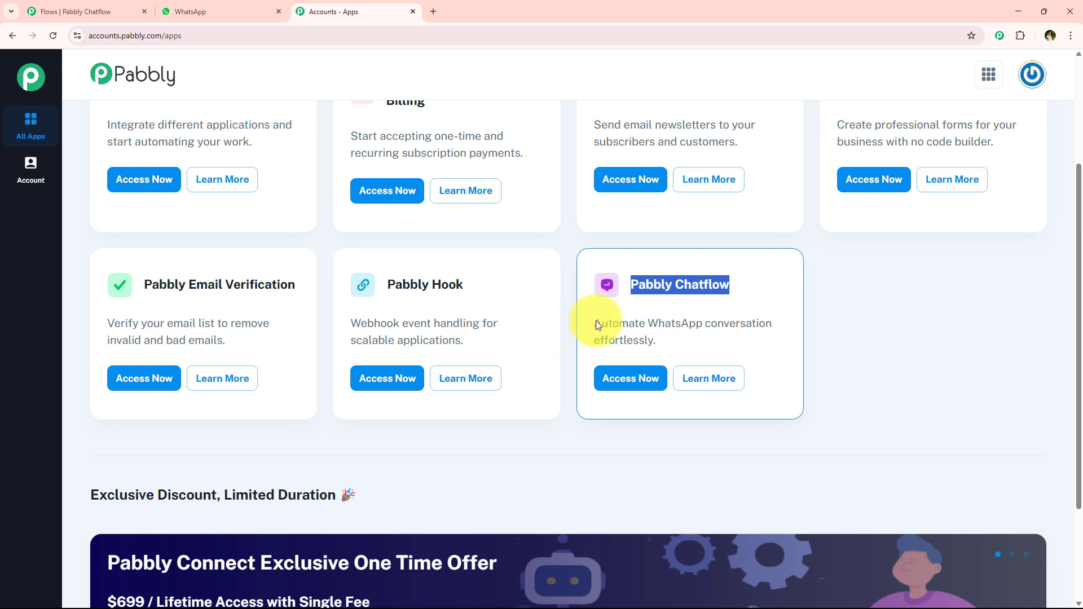
drag(595, 322, 784, 325)
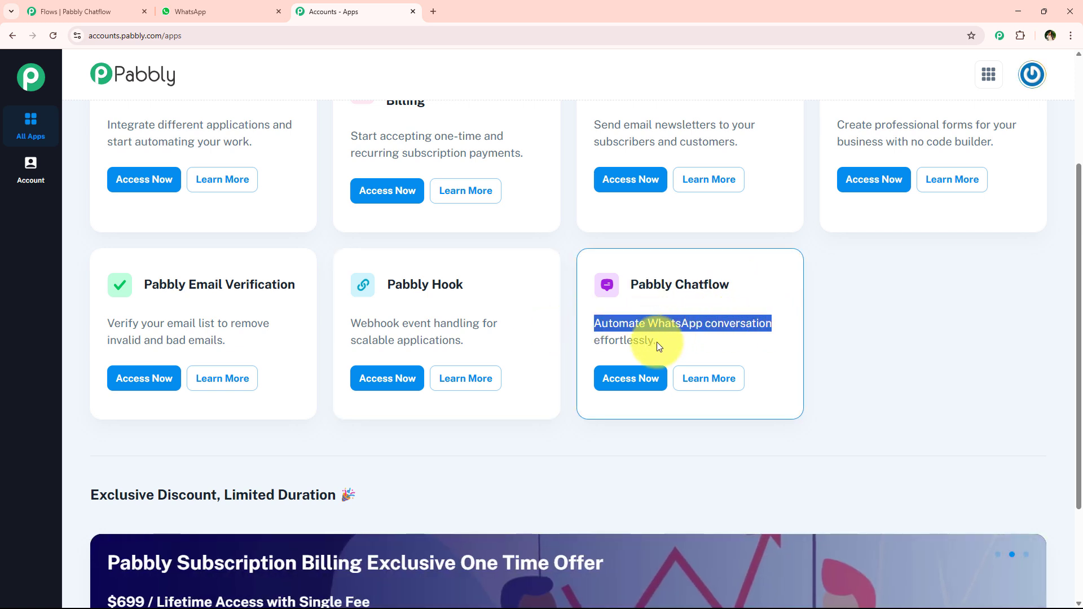
drag(657, 342, 597, 343)
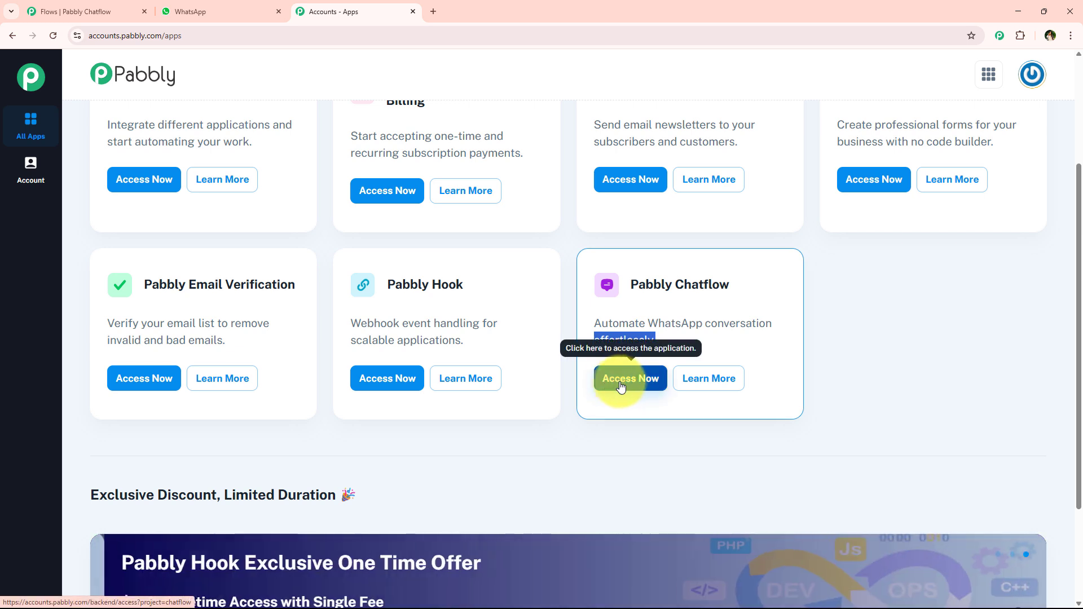
Step: Access the Pabbly Chatflow application and look through its dashboard down to the list of WhatsApp numbers
click(626, 379)
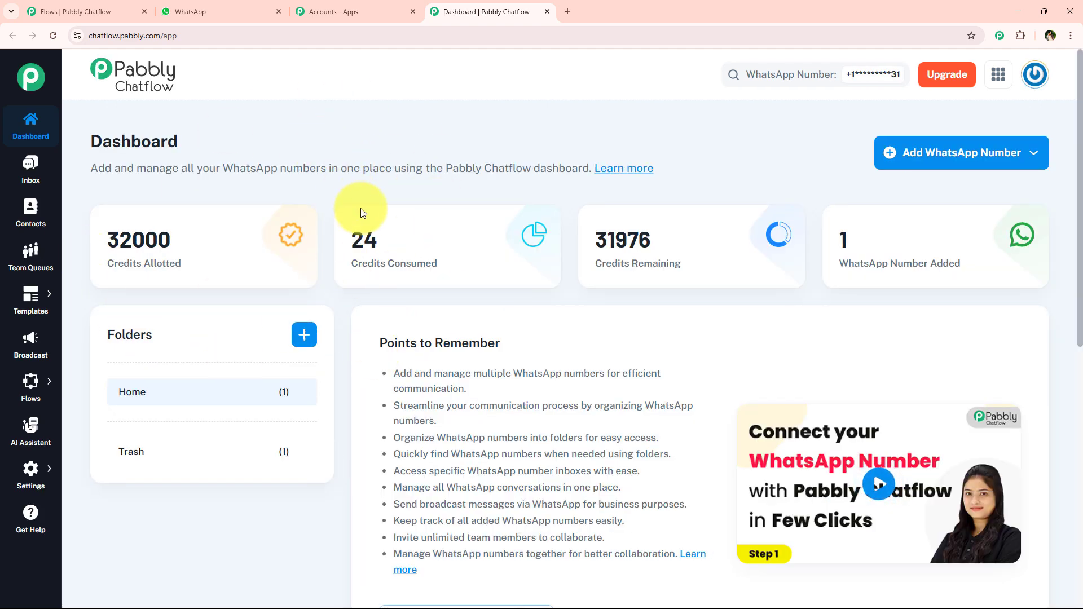
scroll(339, 338, down, 8)
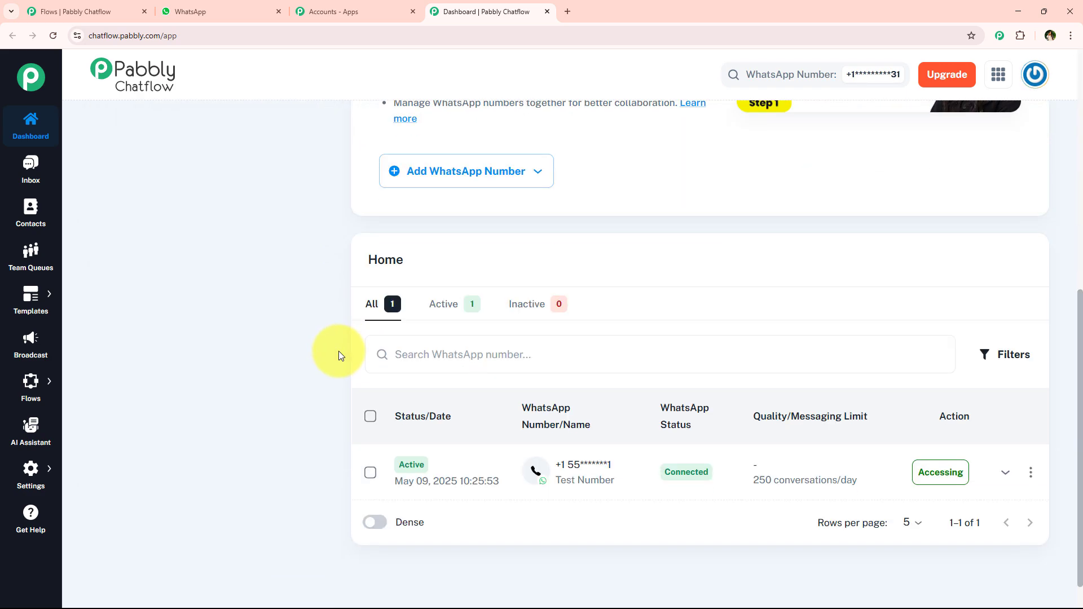
scroll(341, 356, down, 1)
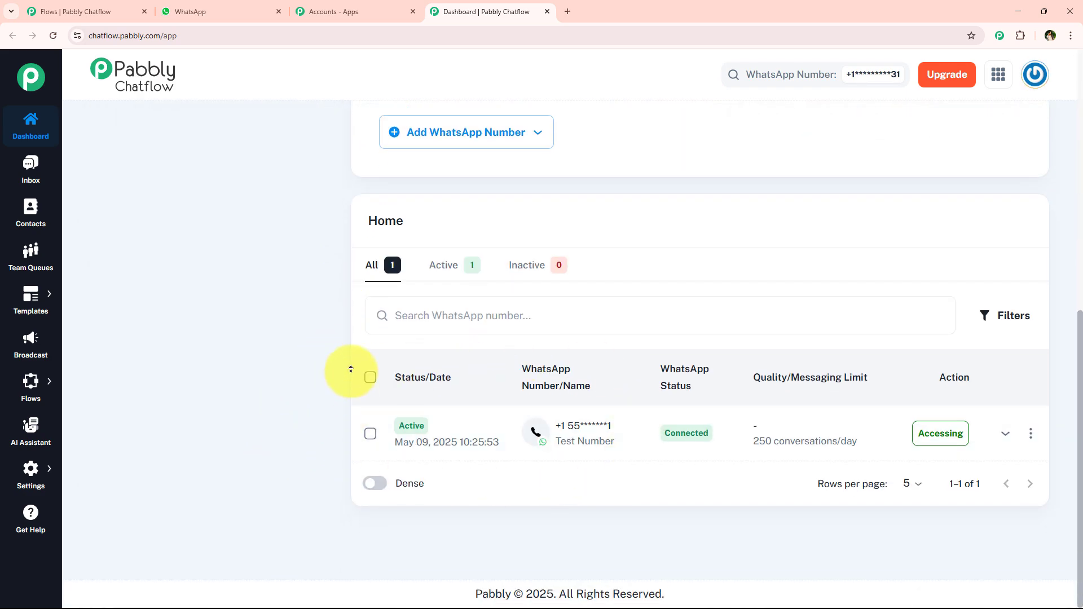
scroll(347, 361, up, 9)
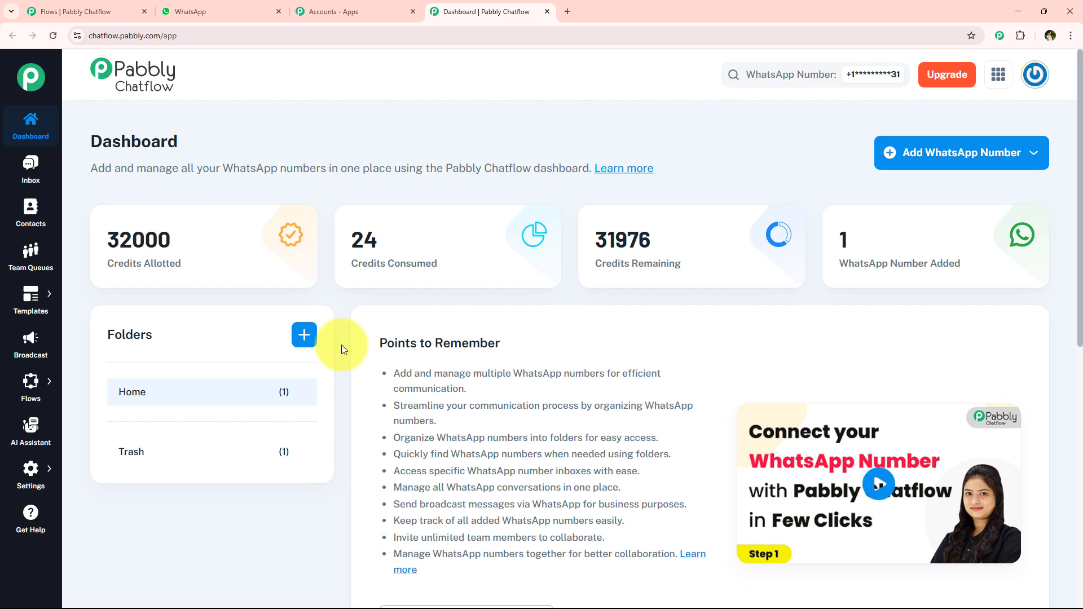
Step: Check the connection options for adding a WhatsApp number and review the number already listed in the Home folder
click(1010, 160)
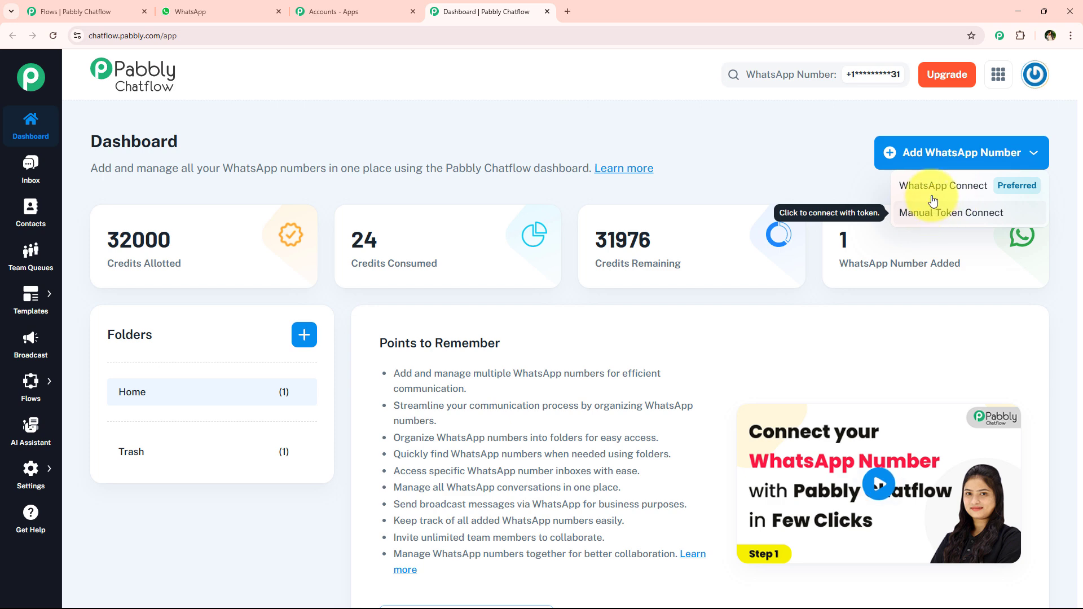
click(890, 143)
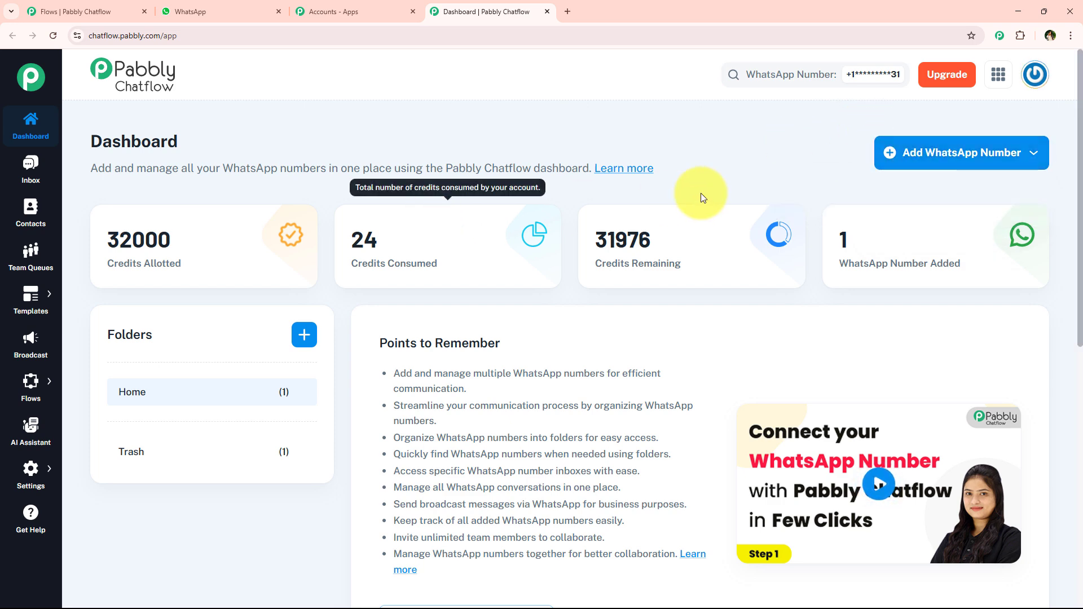
scroll(310, 273, down, 9)
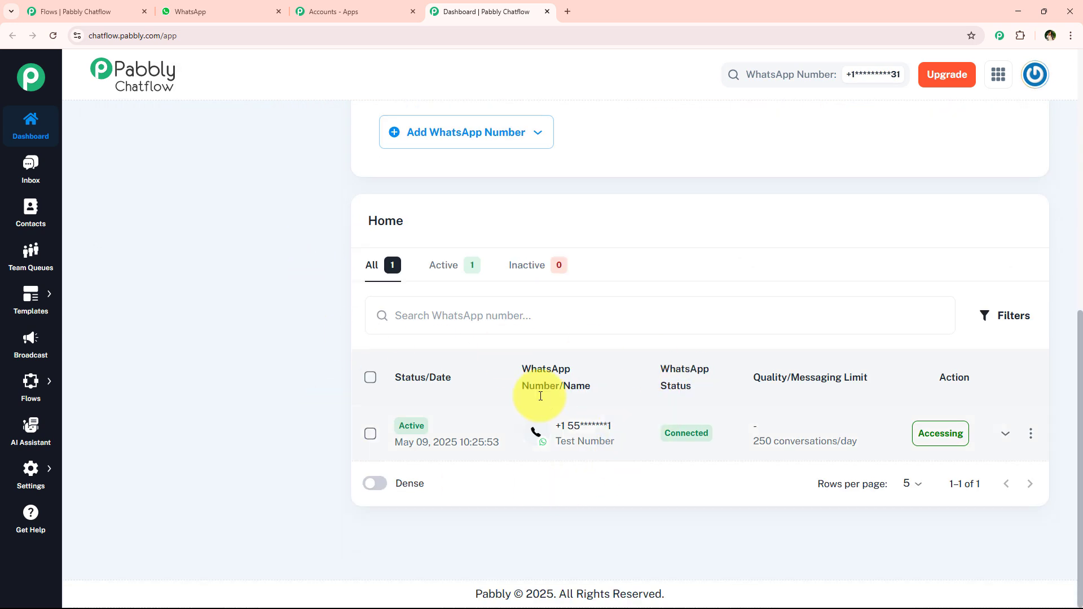
scroll(337, 341, up, 3)
scroll(336, 341, up, 6)
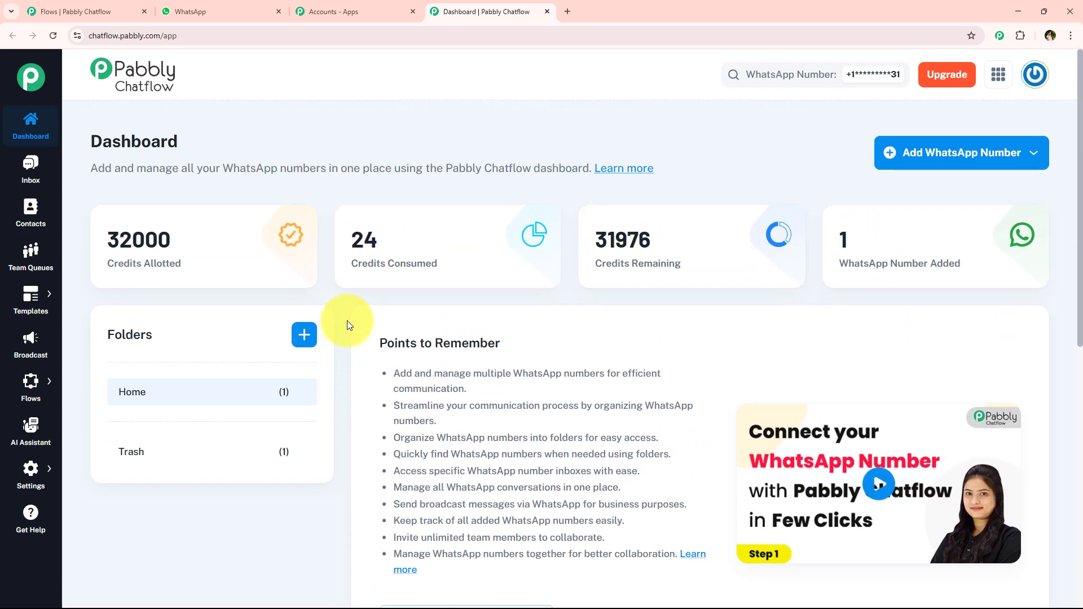
Step: Open the Flow Builder page and examine the total, active and inactive flow counts
mouse_move(27, 492)
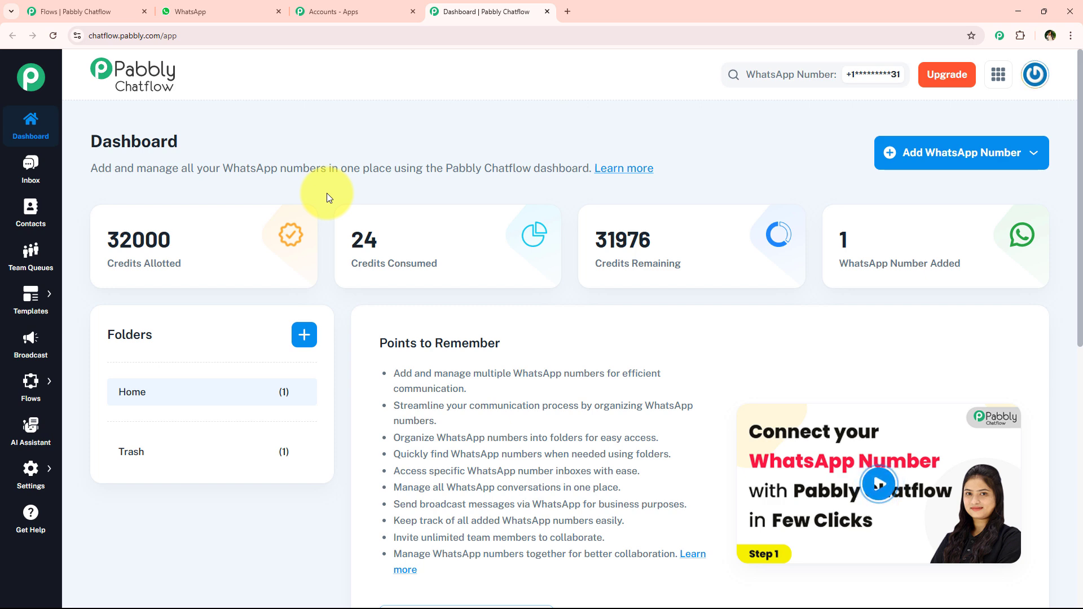
mouse_move(27, 395)
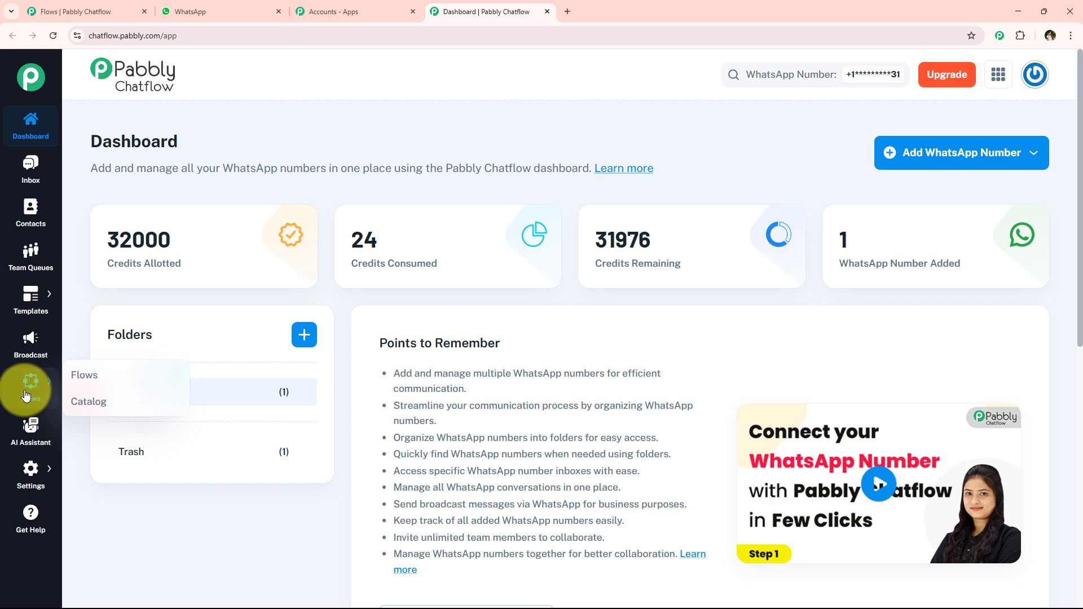
click(99, 382)
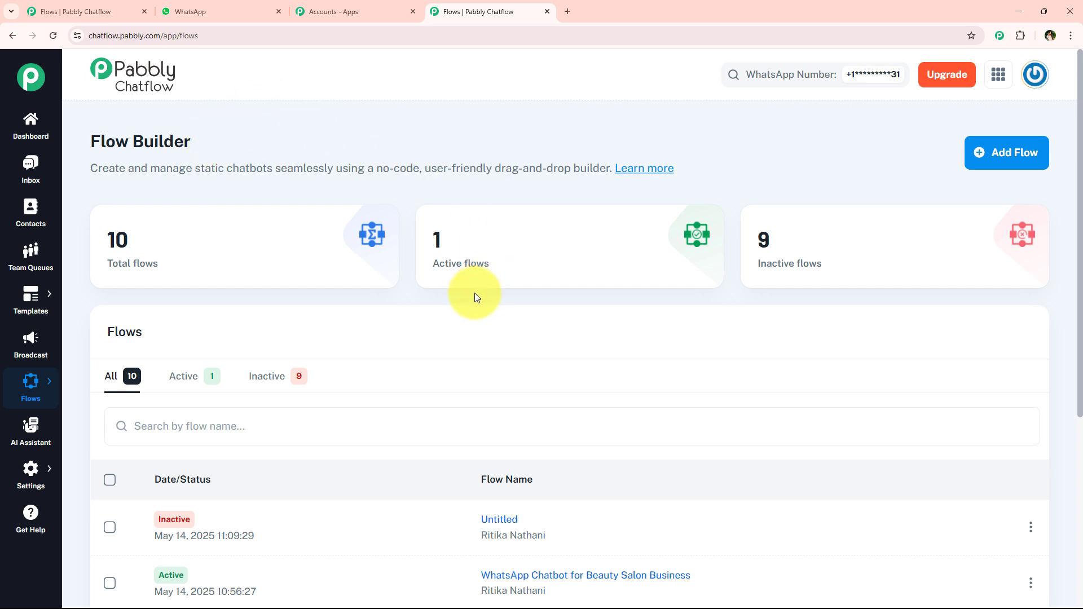
triple_click(148, 263)
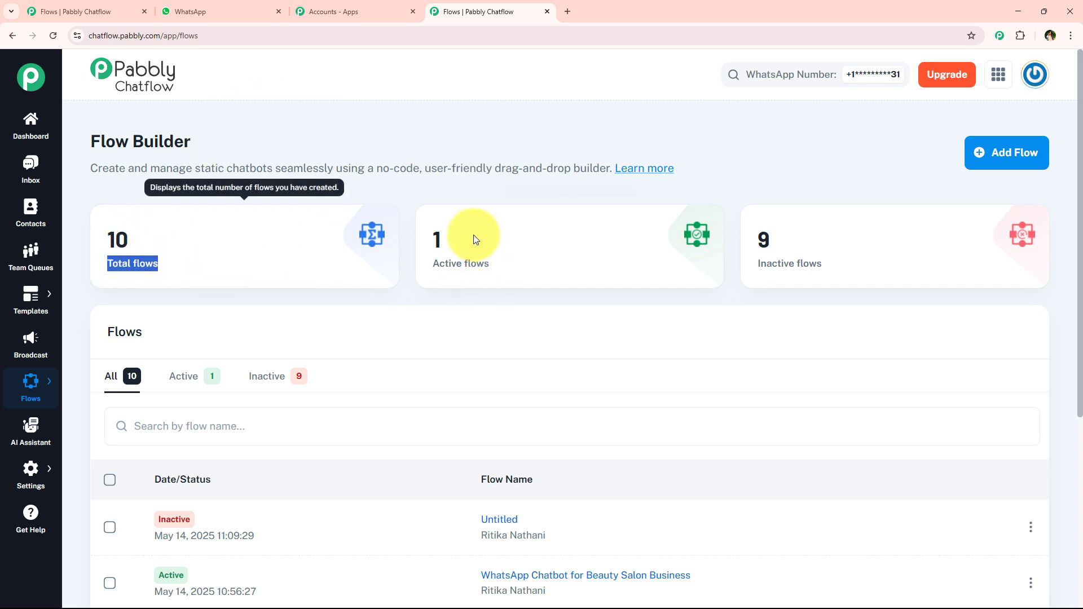
triple_click(451, 263)
triple_click(761, 266)
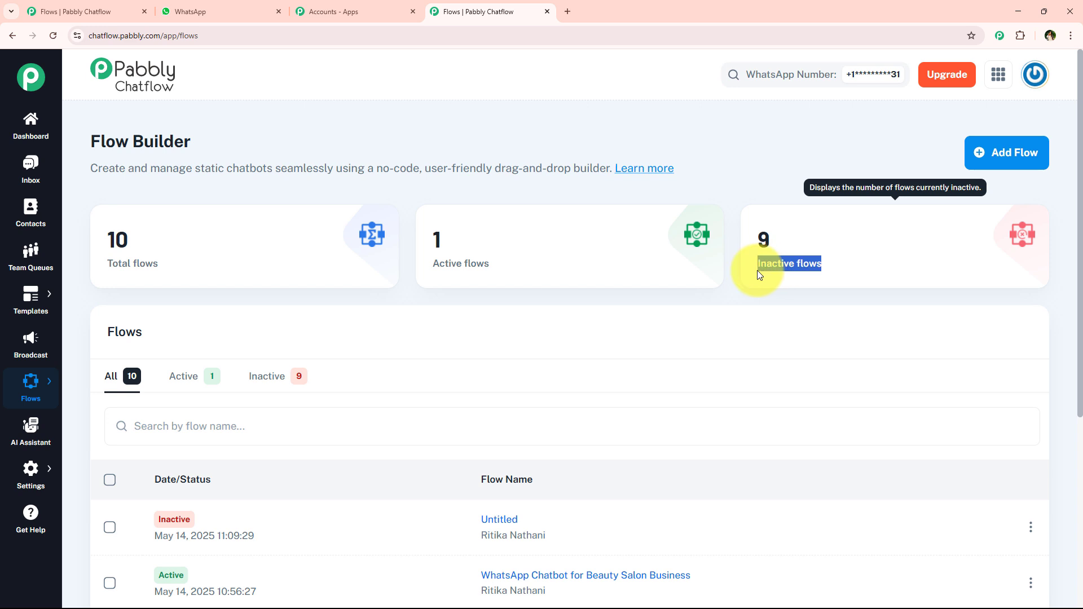
click(615, 291)
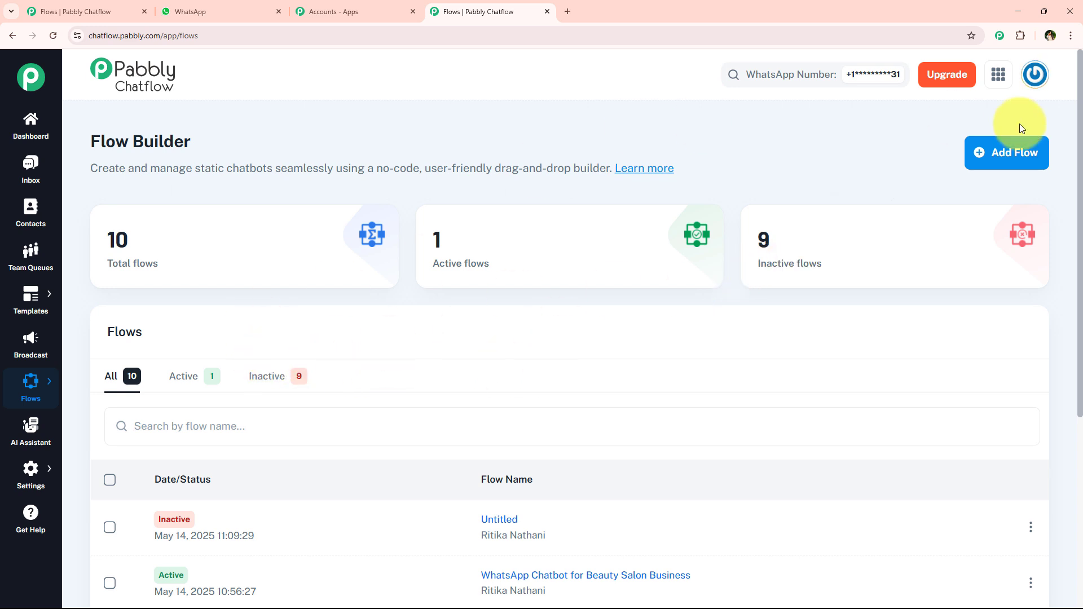
Step: Add a new flow and name it "WhatsApp Chatbot for Beauty Salon Business"
click(1025, 167)
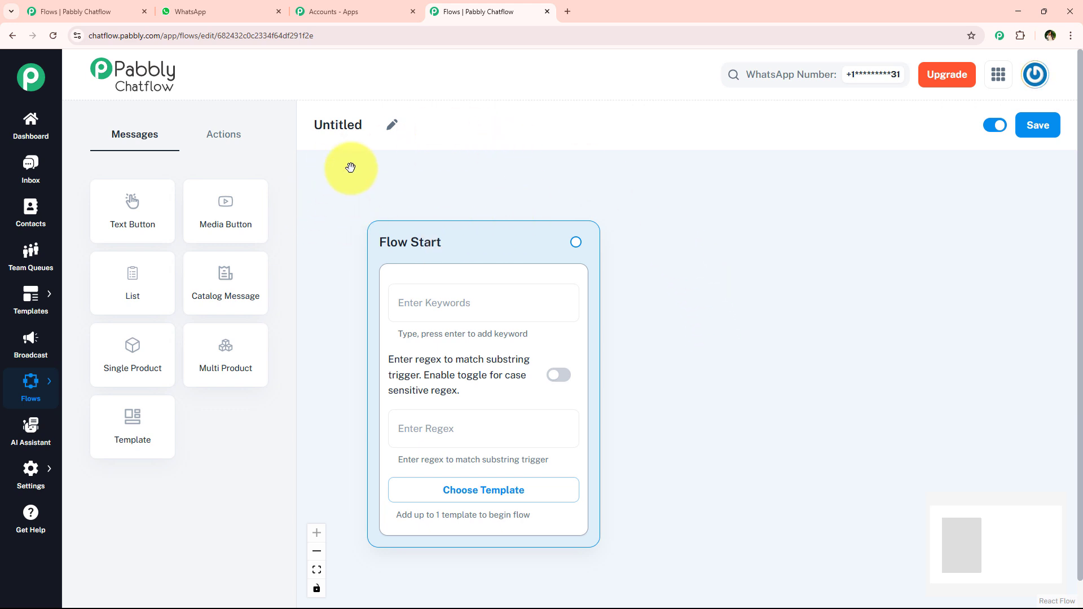
click(389, 125)
double_click(342, 124)
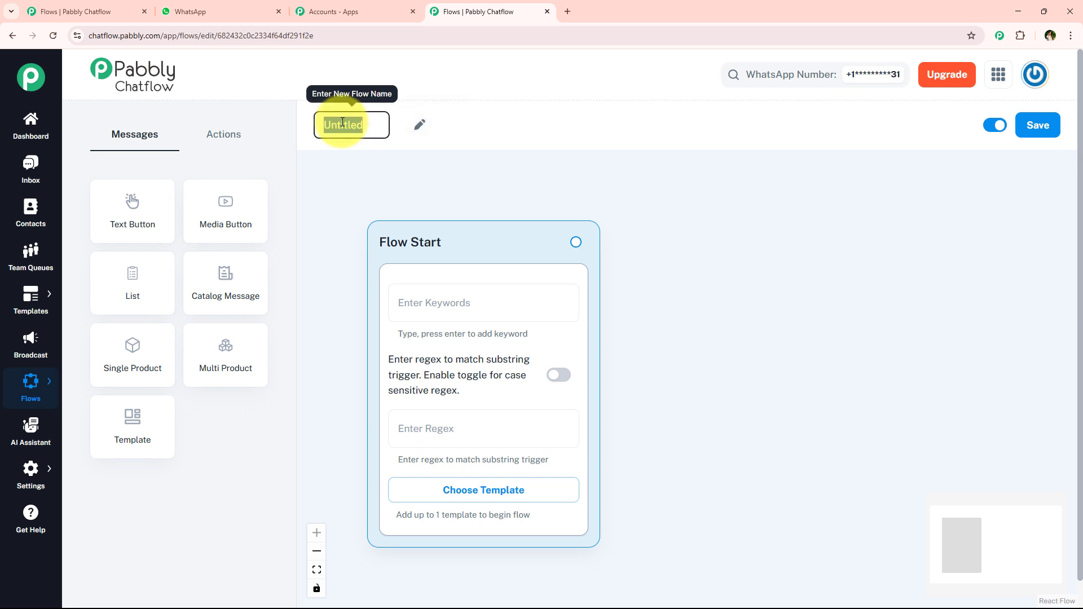
text(WhatsApp Chatbot for Beauty Salon Business)
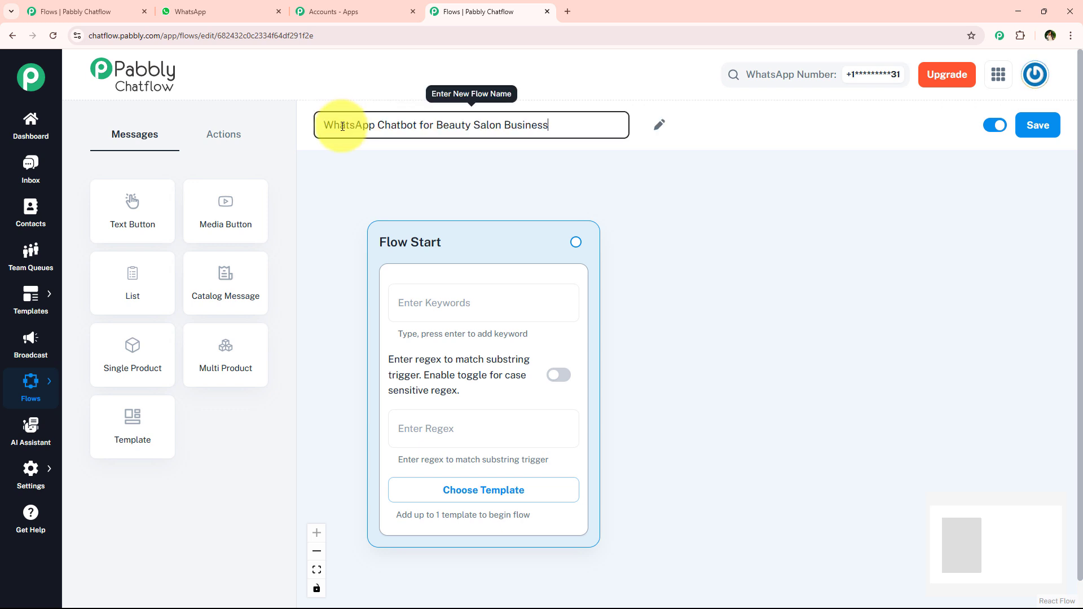
click(557, 158)
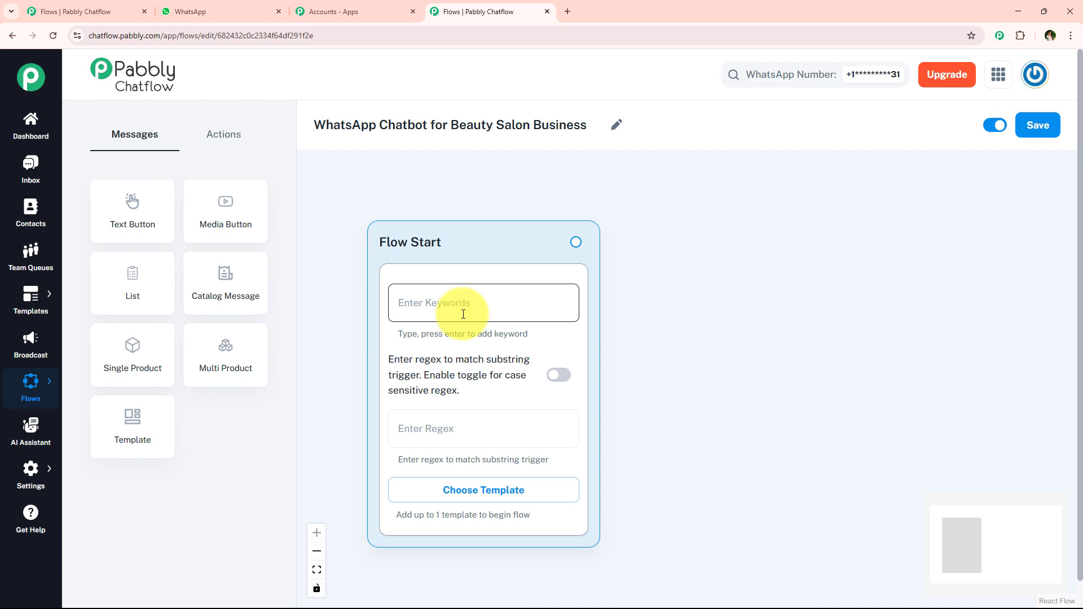
Step: Check which approved templates are available to begin the flow from the Flow Start node, and close the list
click(482, 490)
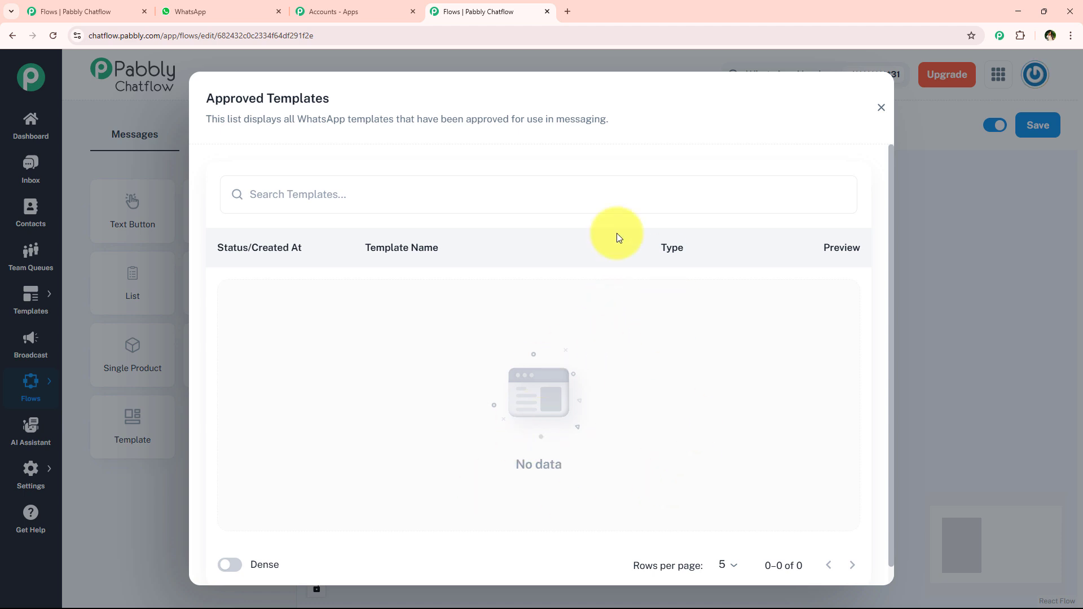
click(881, 107)
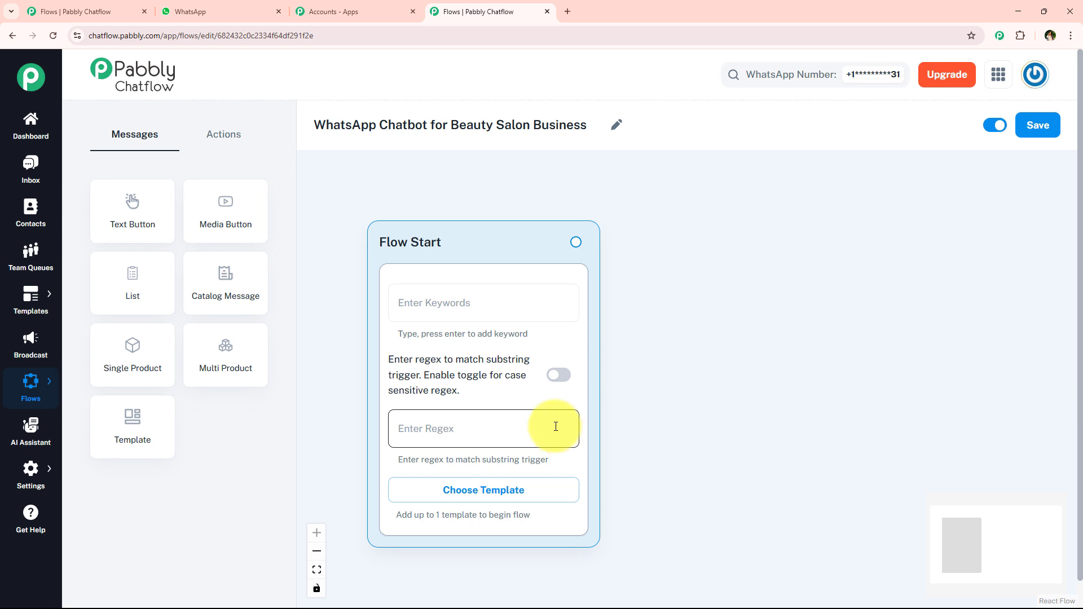
Step: Try out "Hello" and "Hey" as trigger keywords in the Flow Start node, removing each one again
click(507, 303)
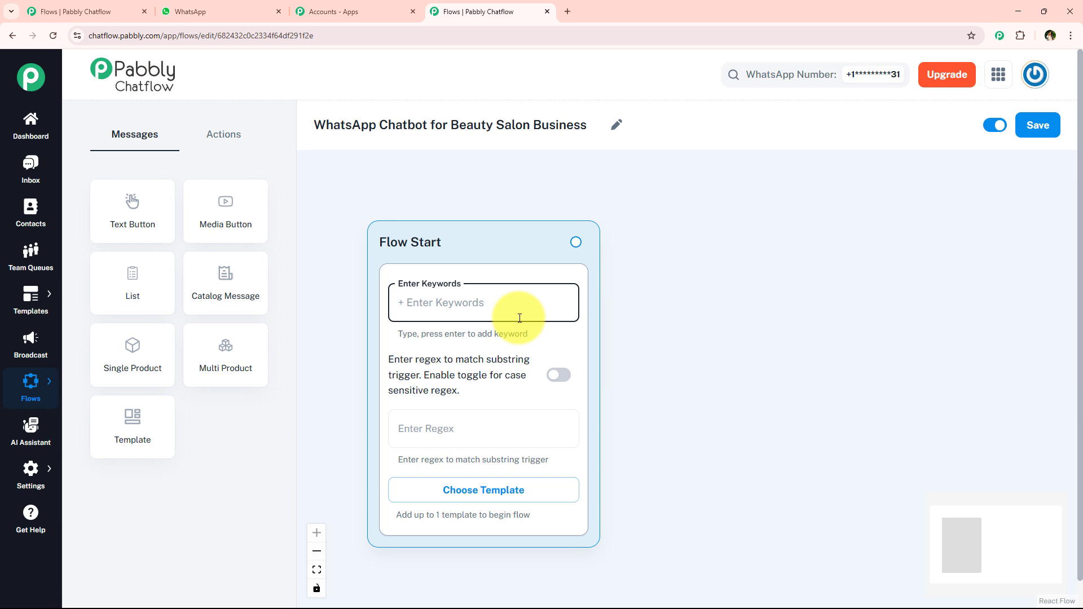
text(Hello)
key(Return)
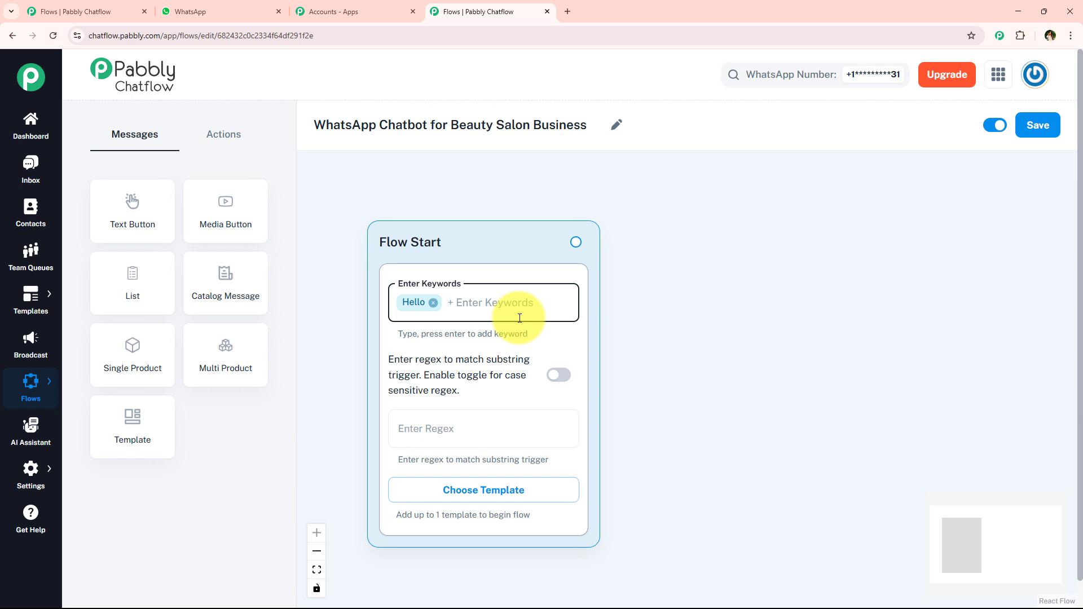
key(BackSpace)
text(Hey)
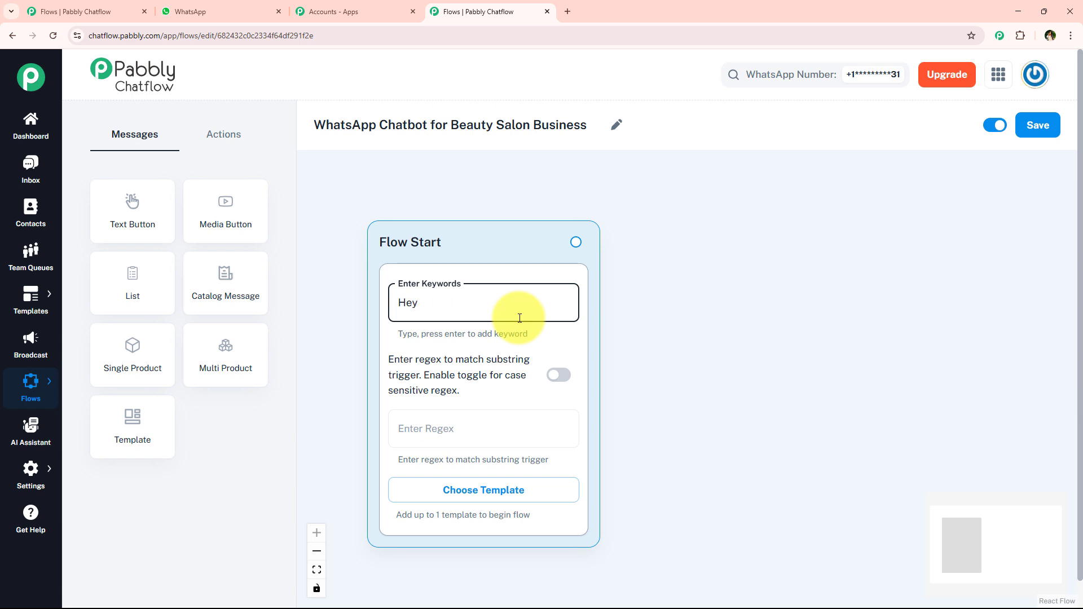
key(Return)
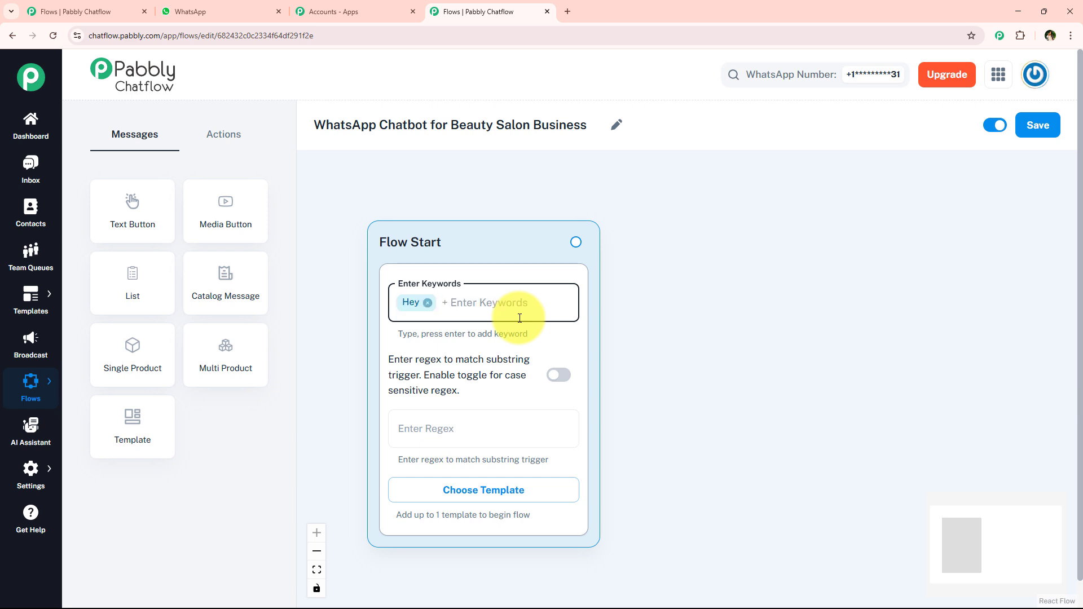
key(BackSpace)
click(731, 333)
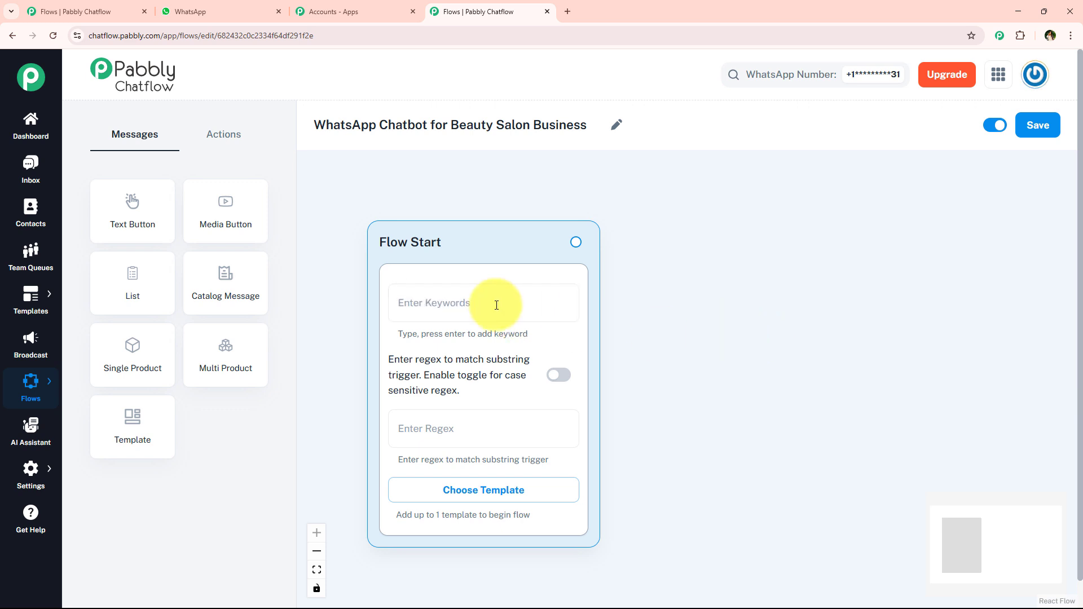
Step: Set the Flow Start regex trigger to [\s\S]+ and enable case-sensitive regex matching
click(474, 420)
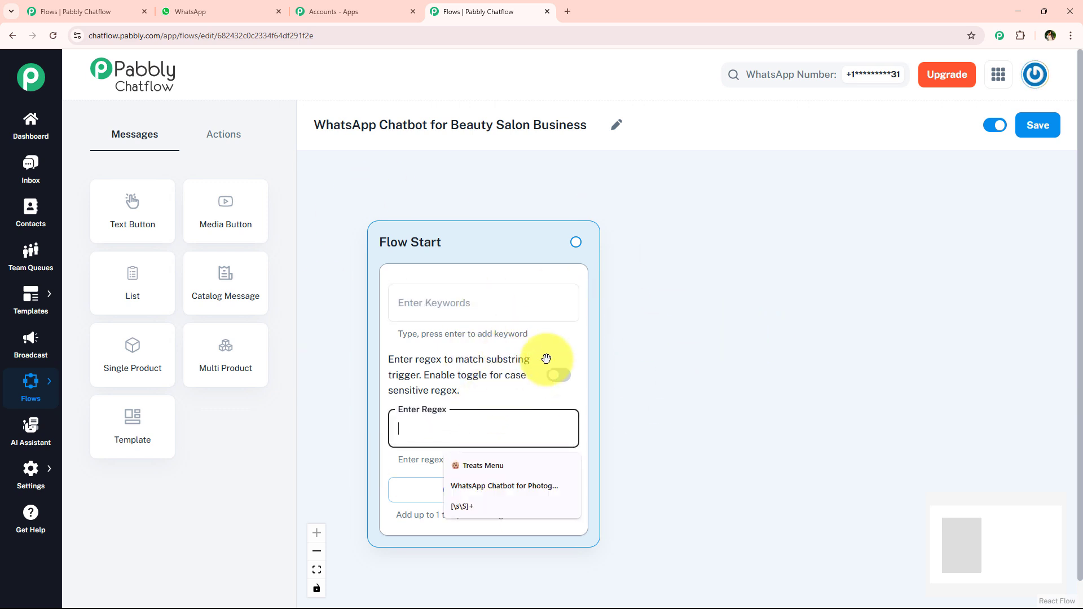
click(653, 373)
drag(630, 410, 612, 368)
click(442, 380)
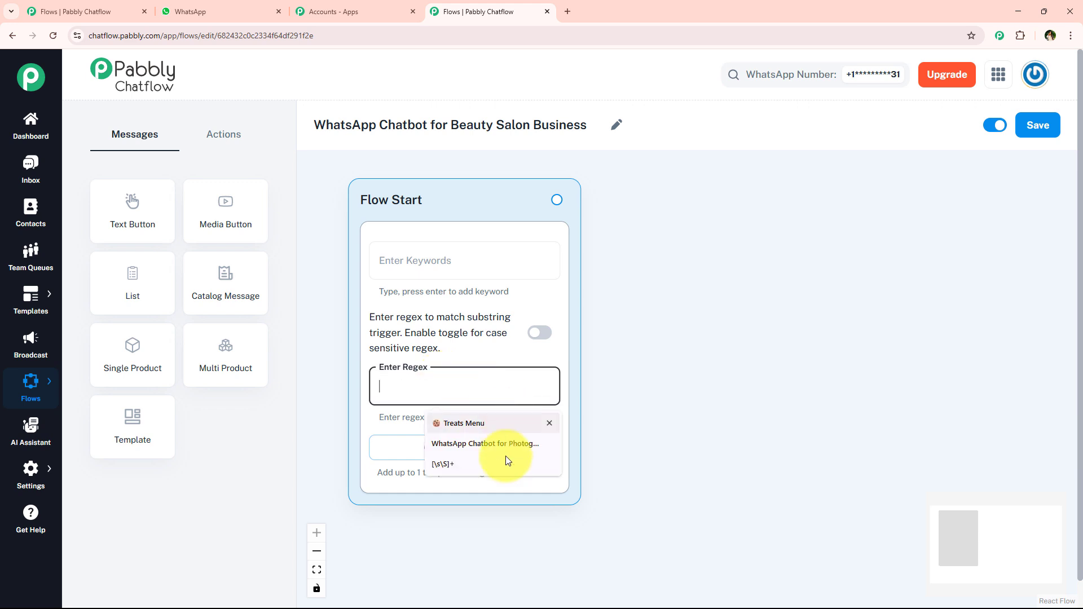
click(507, 463)
click(677, 406)
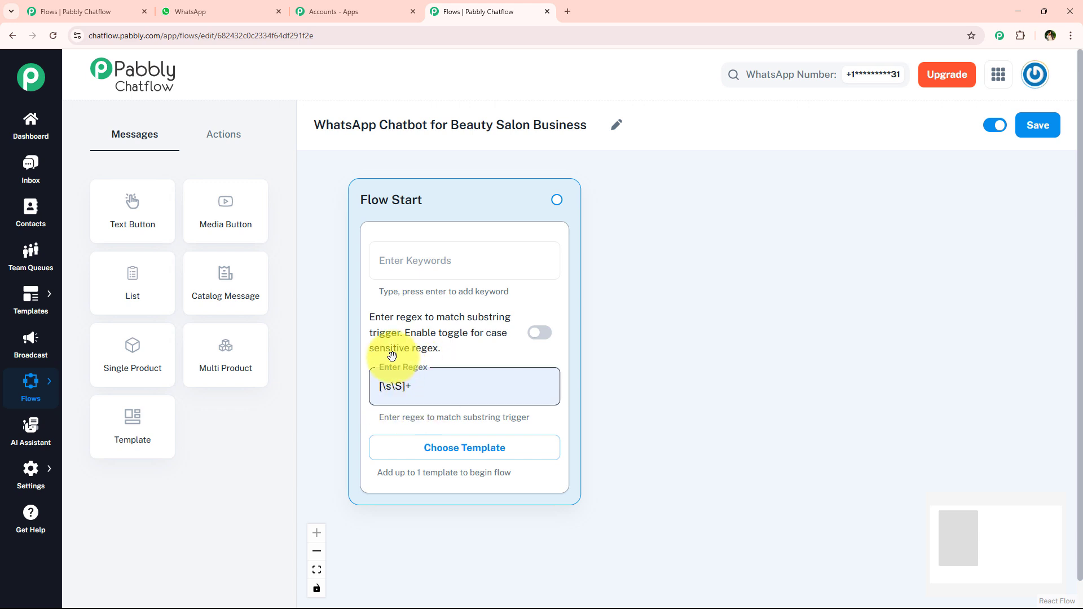
click(541, 337)
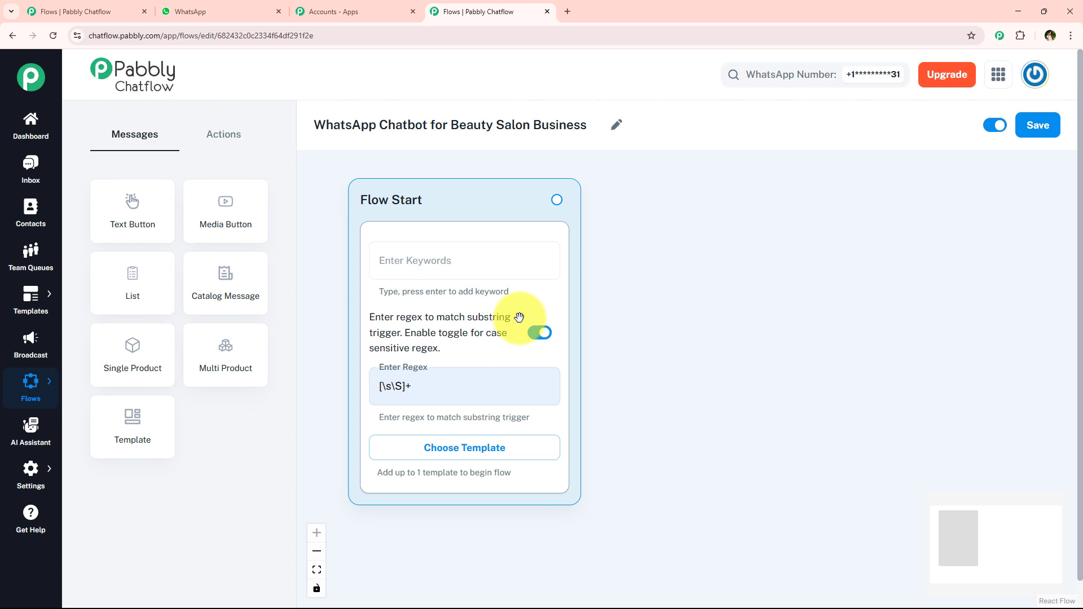
drag(784, 468, 782, 498)
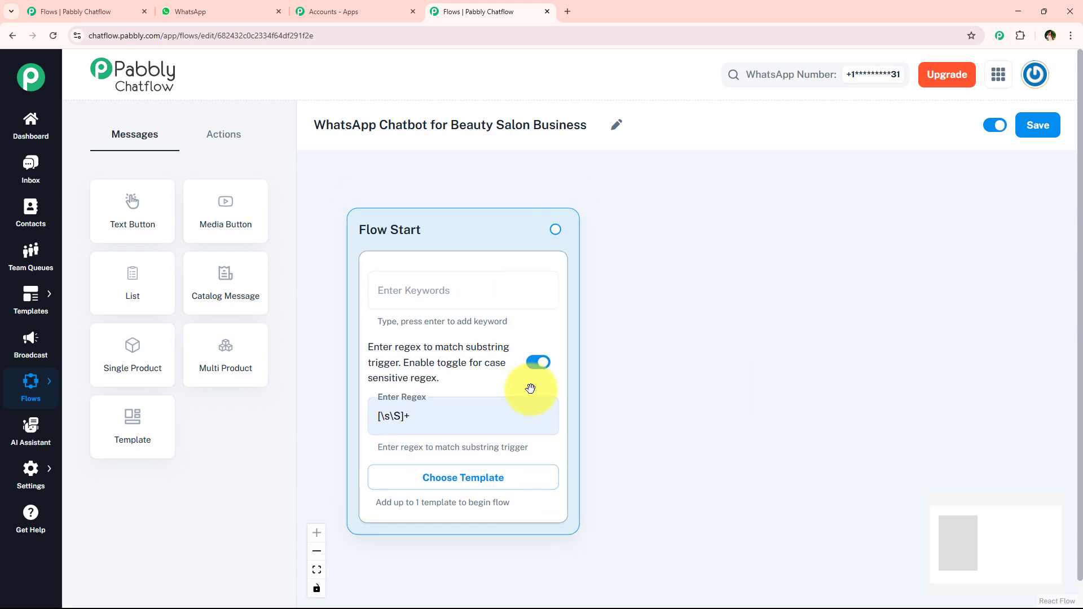
Step: Switch to the WhatsApp chat with Pabbly ChatFlow and examine the salon welcome message sent in reply to "Hey"
click(225, 7)
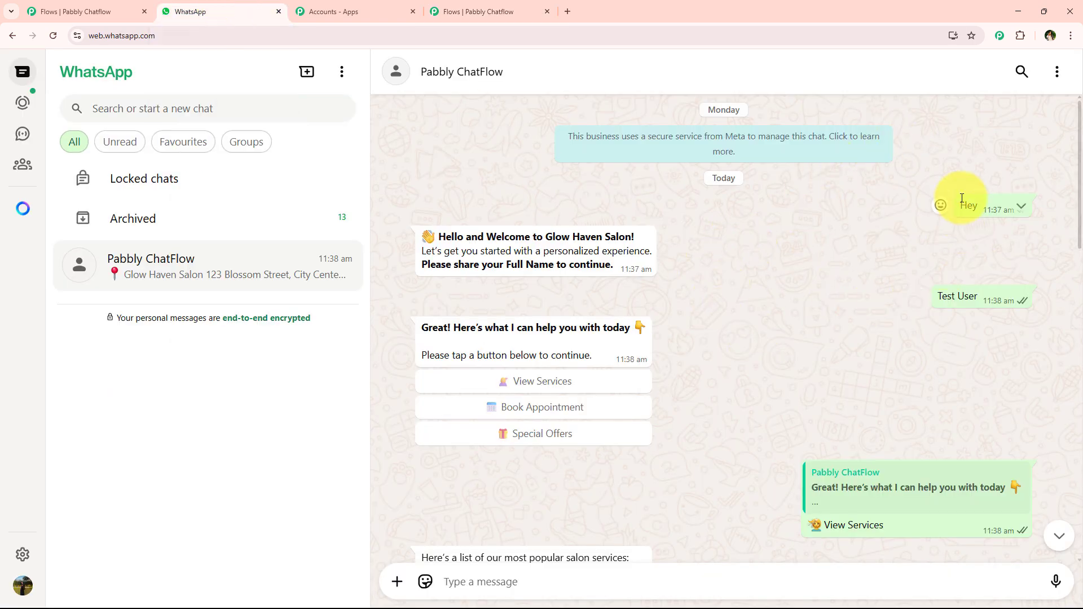
click(778, 247)
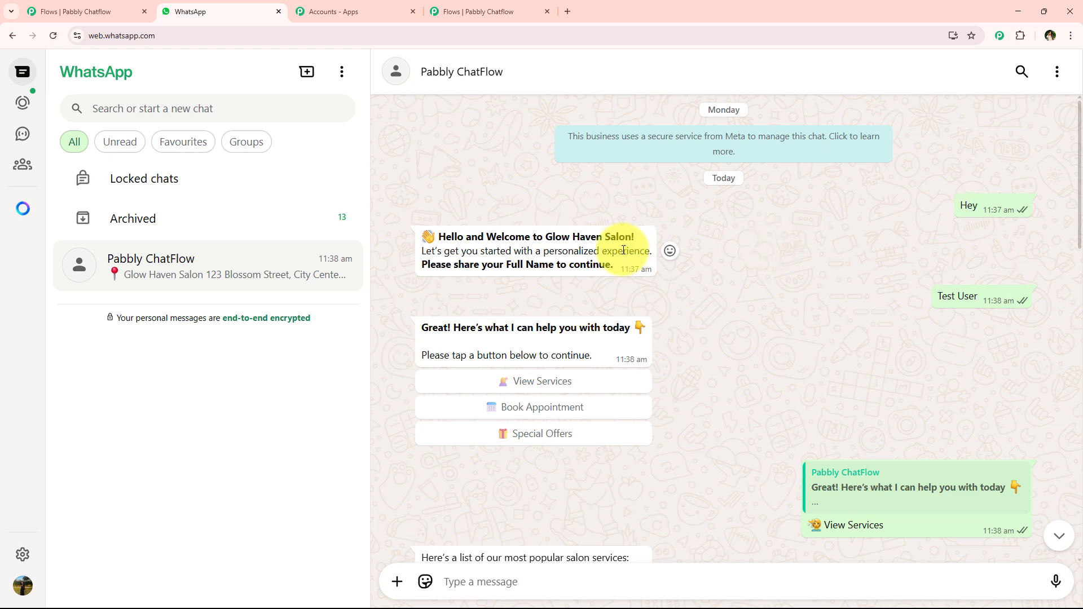
drag(429, 238, 591, 277)
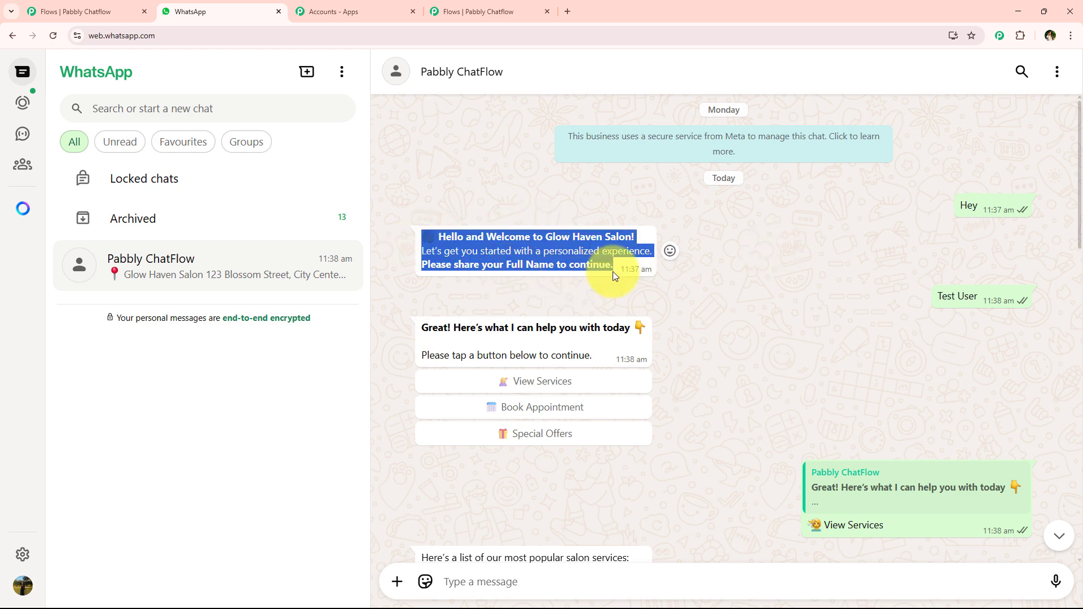
Step: Switch back to Pabbly Chatflow, add an Ask Question node beside Flow Start, and connect Flow Start to it
click(478, 11)
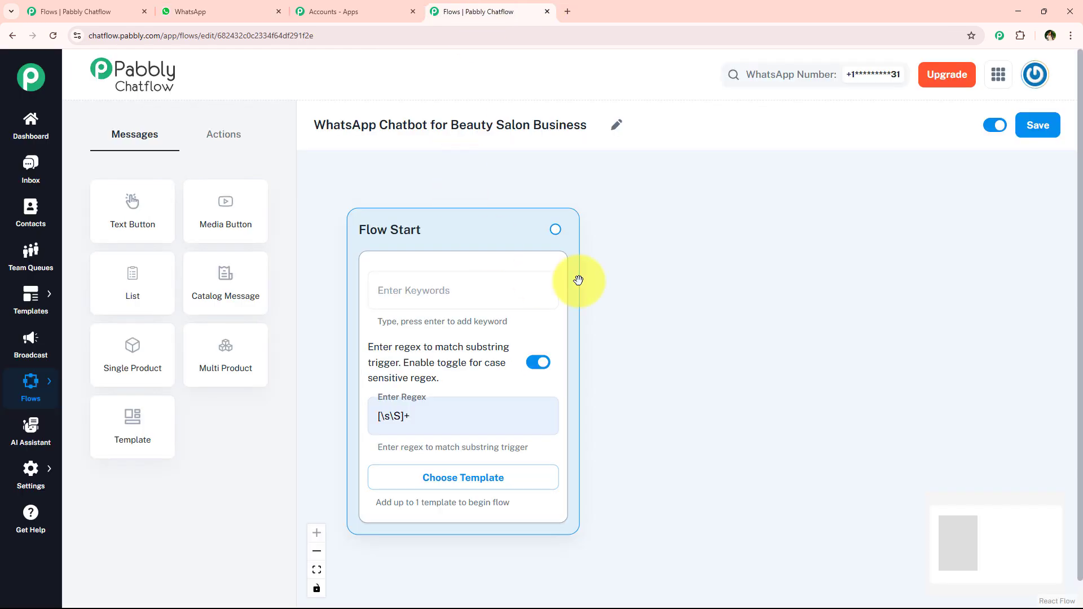
click(239, 143)
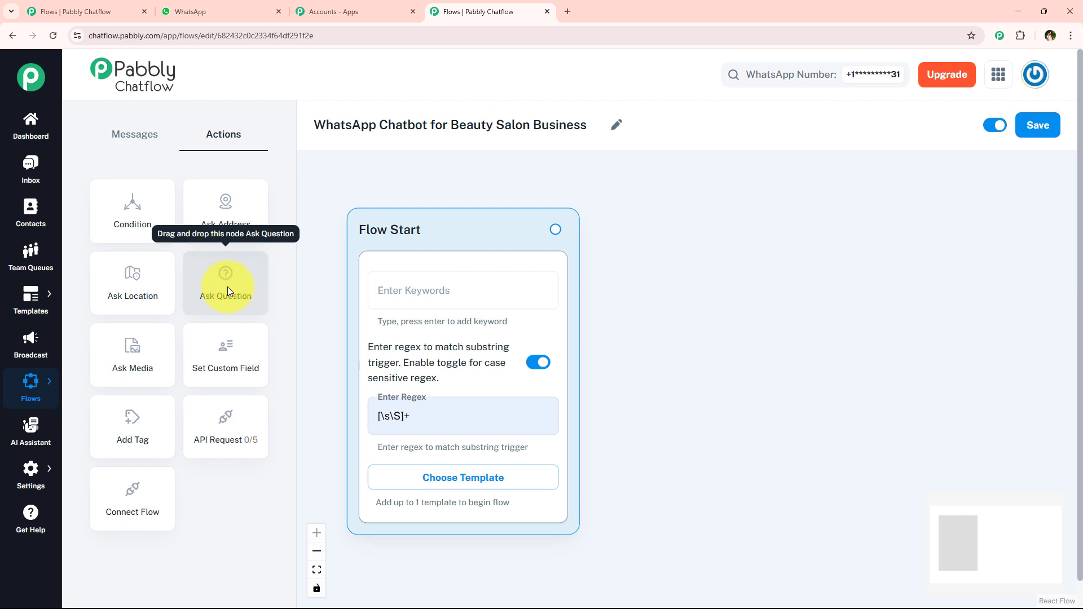
drag(228, 287, 694, 248)
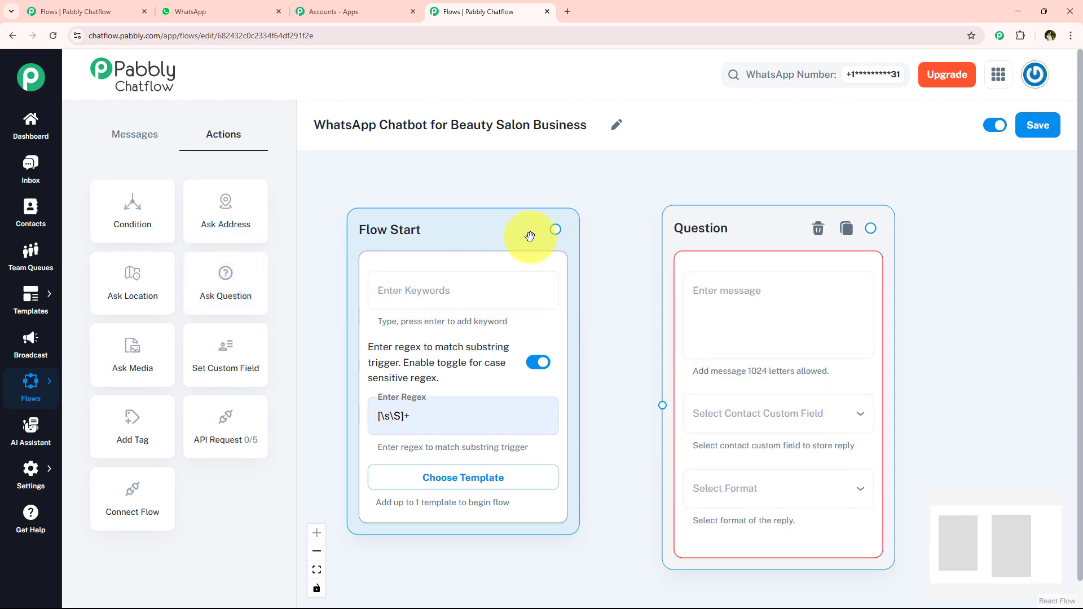
drag(555, 229, 661, 404)
Step: Paste the Glow Haven Salon welcome text as the Question node's message and insert a blank line after the greeting
drag(618, 329, 327, 300)
click(484, 272)
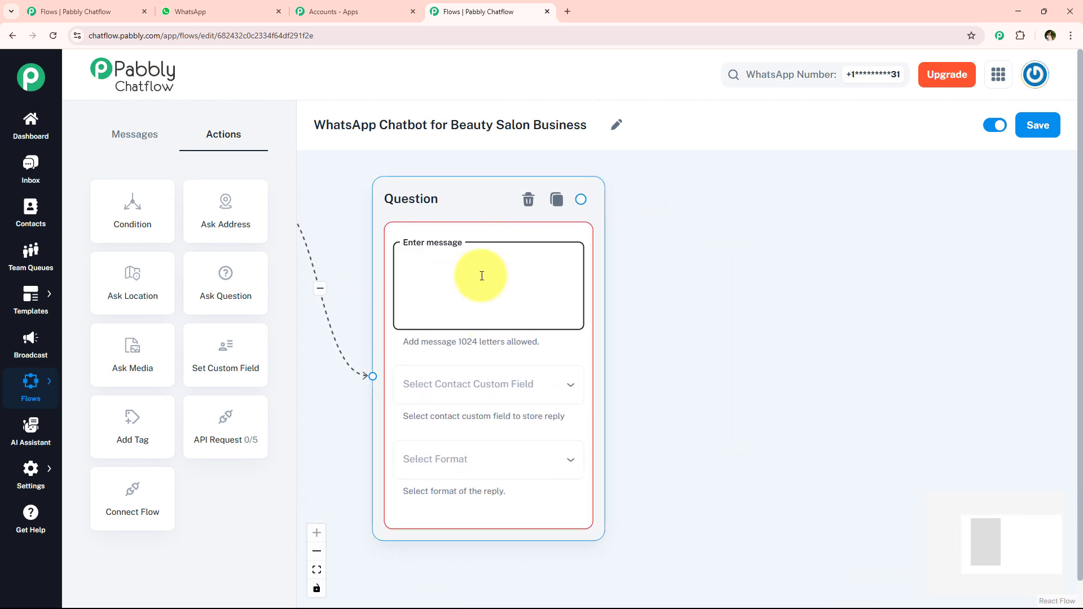
key(ctrl+v)
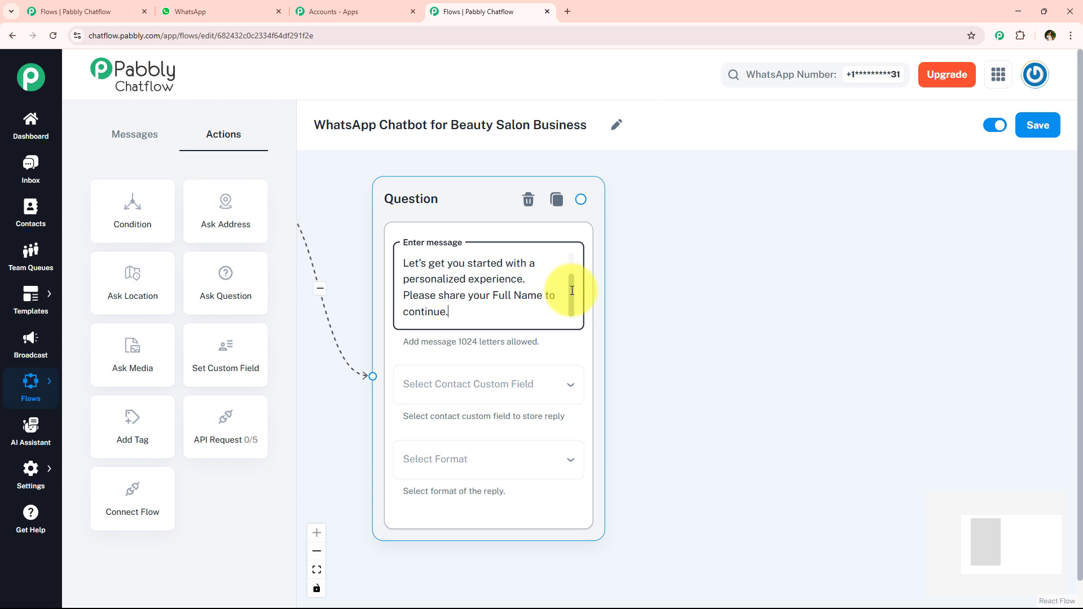
scroll(573, 282, up, 2)
scroll(569, 304, down, 1)
scroll(569, 266, up, 1)
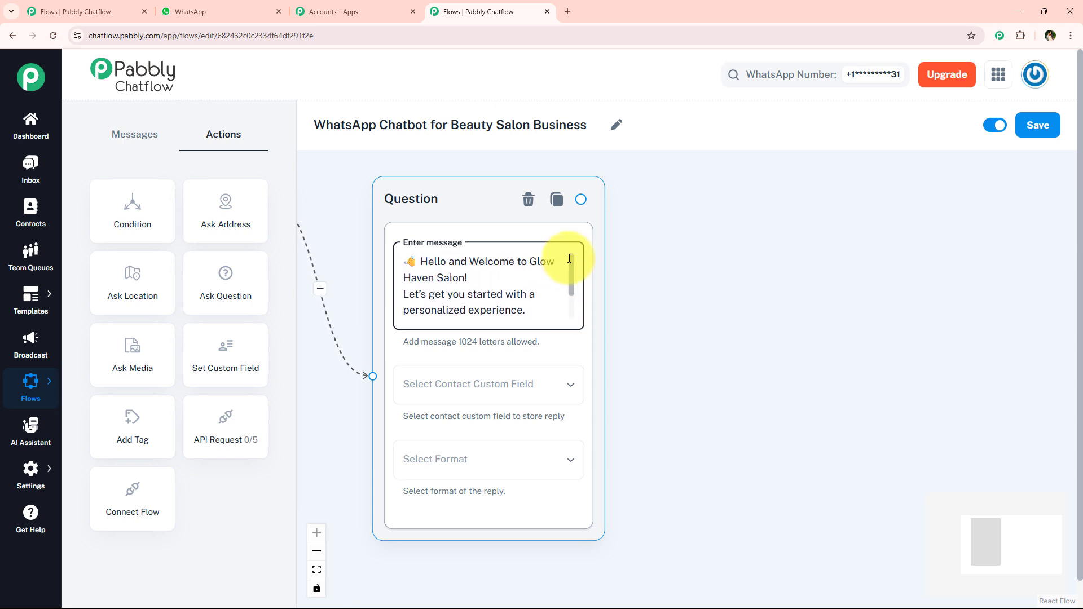
click(529, 281)
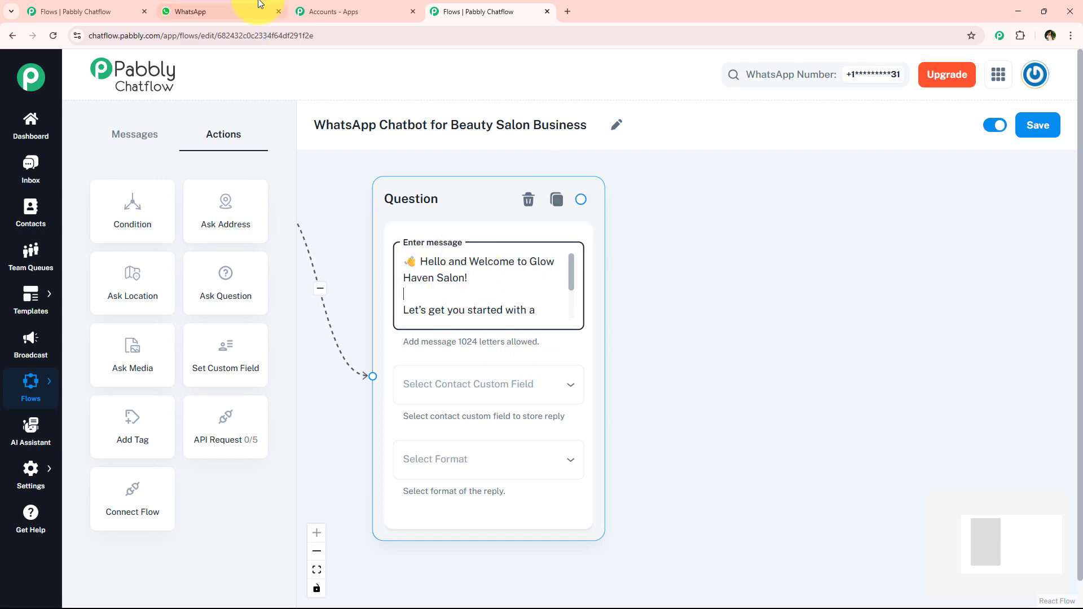
Step: Check which welcome lines are bold in the WhatsApp chat, and wrap the Question message's greeting line in asterisks
click(190, 11)
click(508, 289)
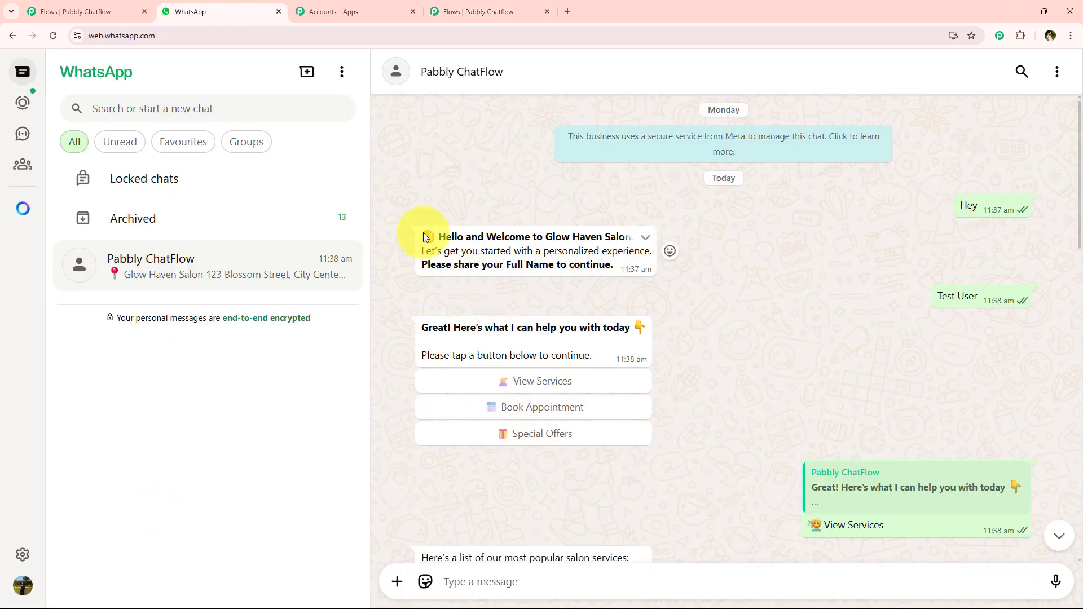
drag(424, 232, 654, 242)
drag(420, 265, 645, 271)
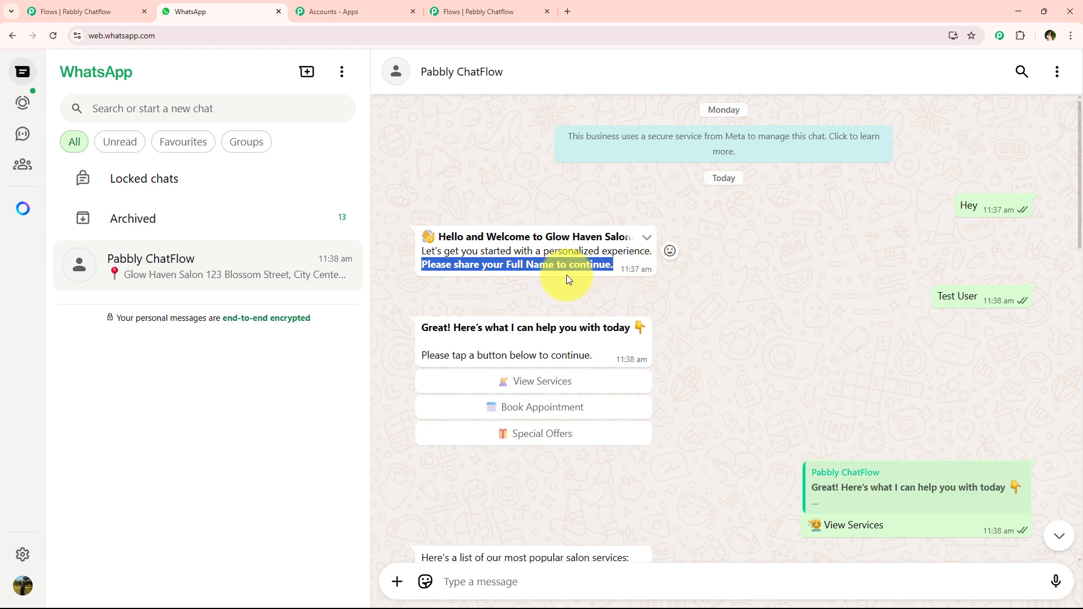
click(617, 323)
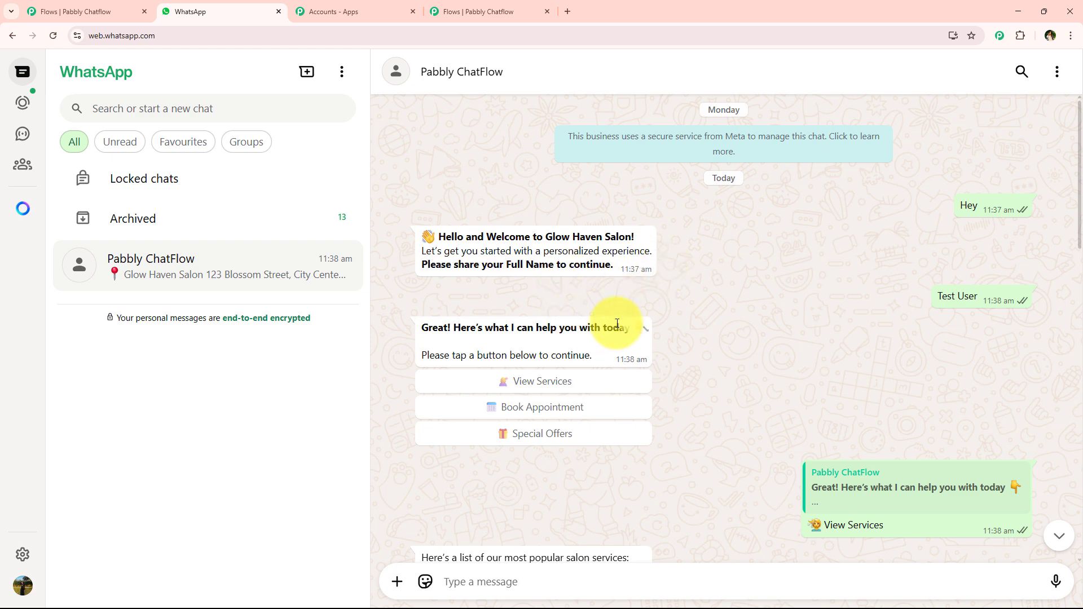
click(484, 11)
click(406, 259)
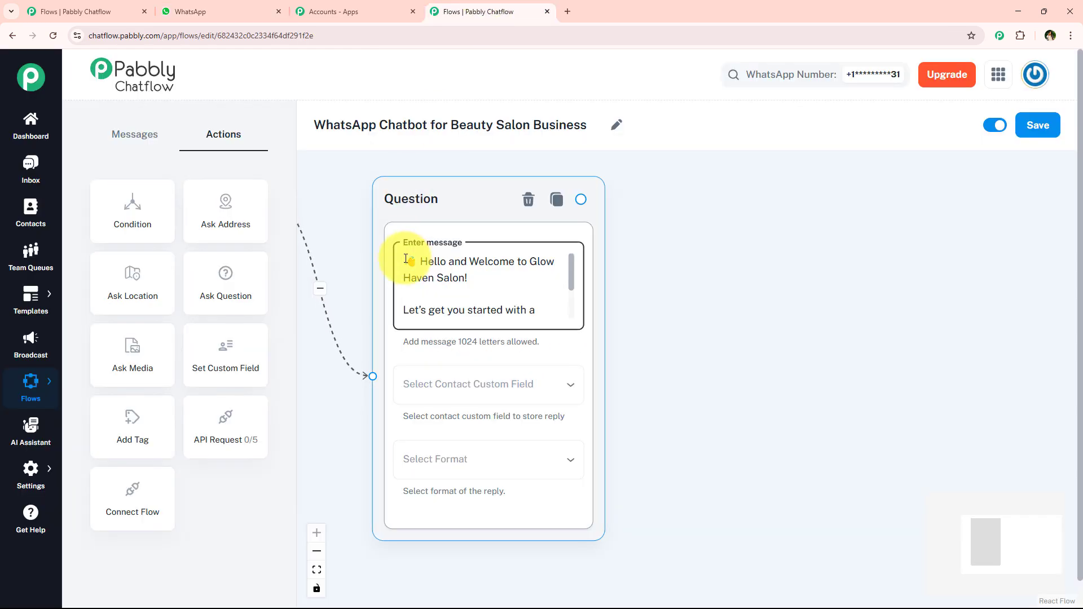
text(*)
click(499, 277)
text(*)
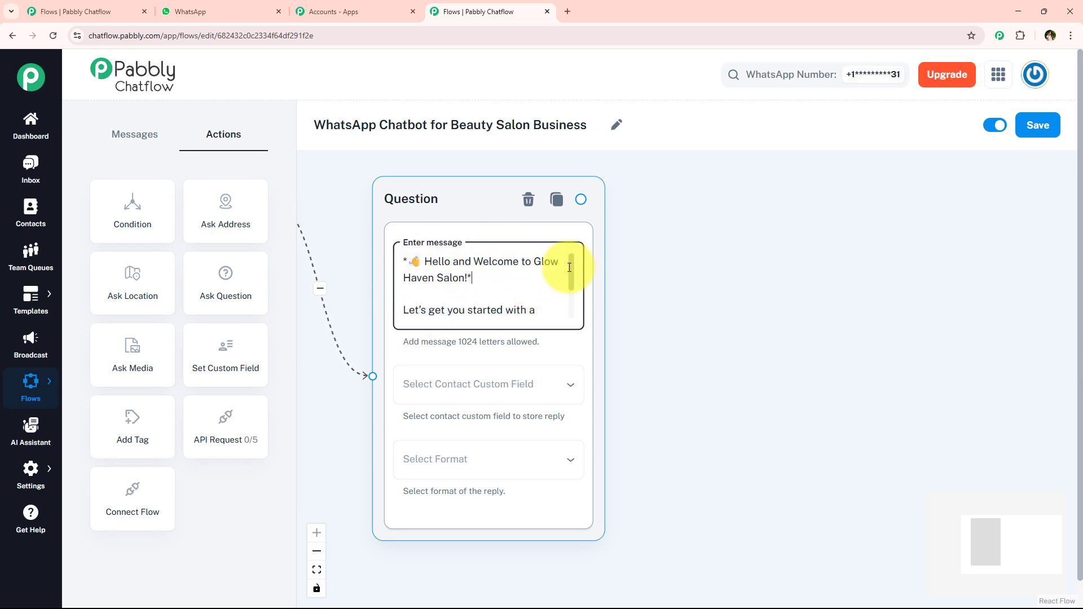
Step: Insert a blank line before "Please share your Full Name to continue." and wrap that sentence in asterisks
drag(570, 268, 416, 302)
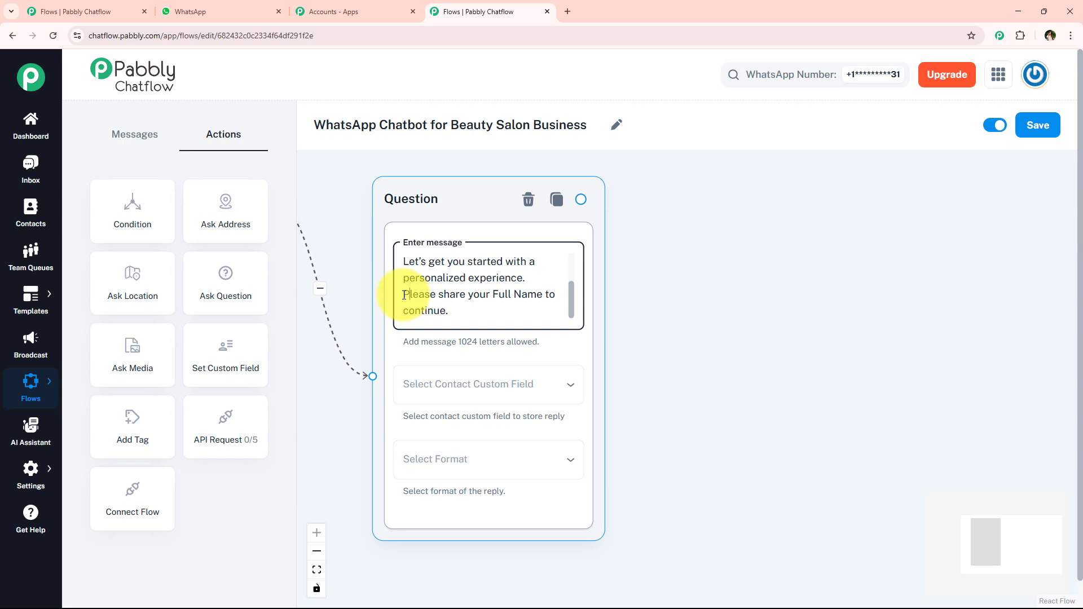
click(405, 294)
key(Return)
text(*)
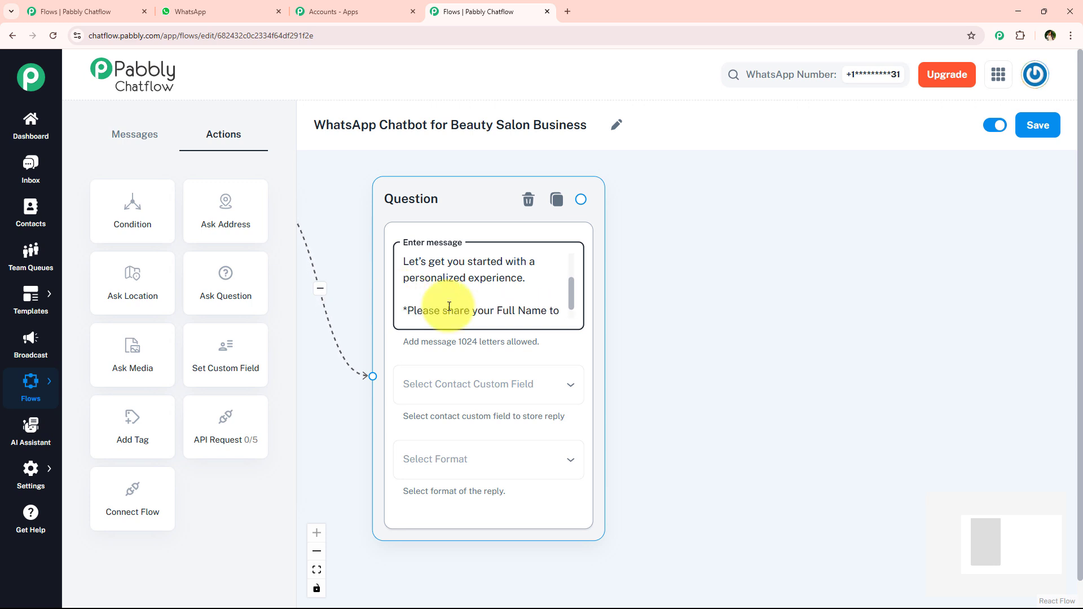
scroll(552, 299, down, 1)
click(454, 310)
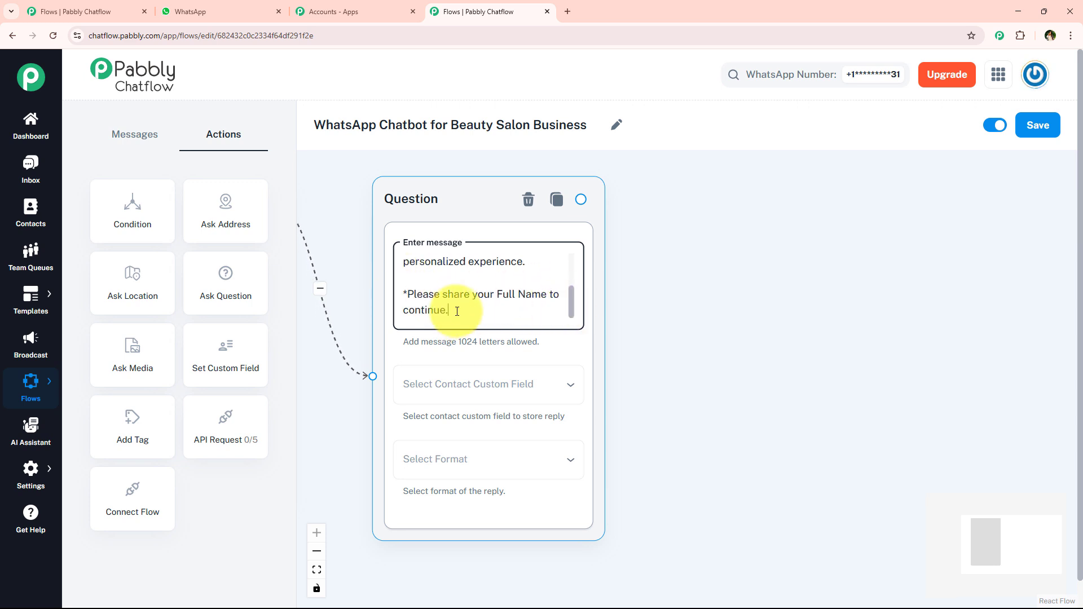
text(*)
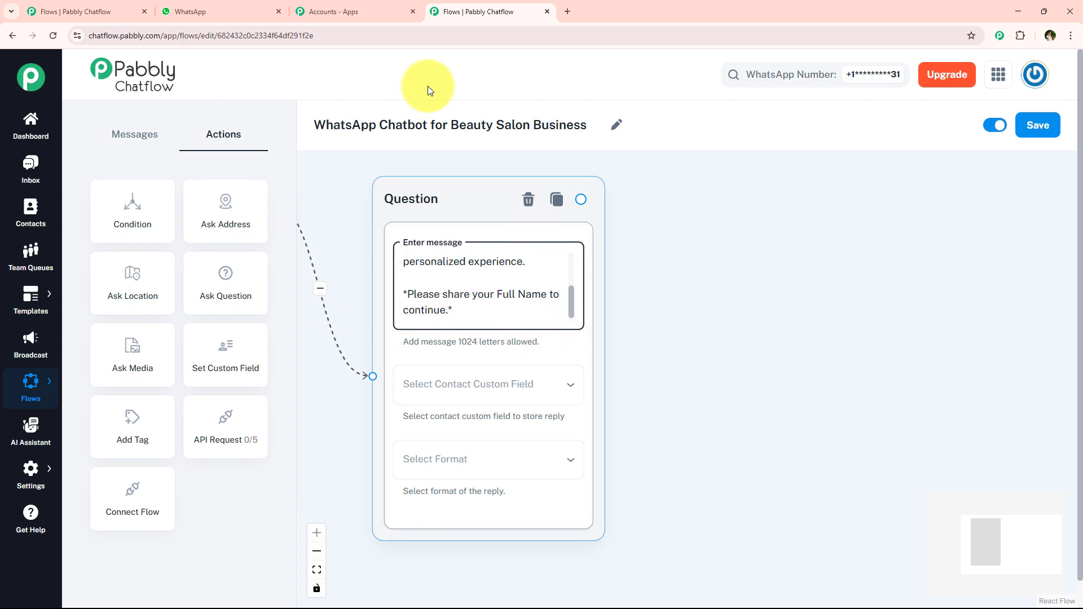
click(254, 11)
click(485, 11)
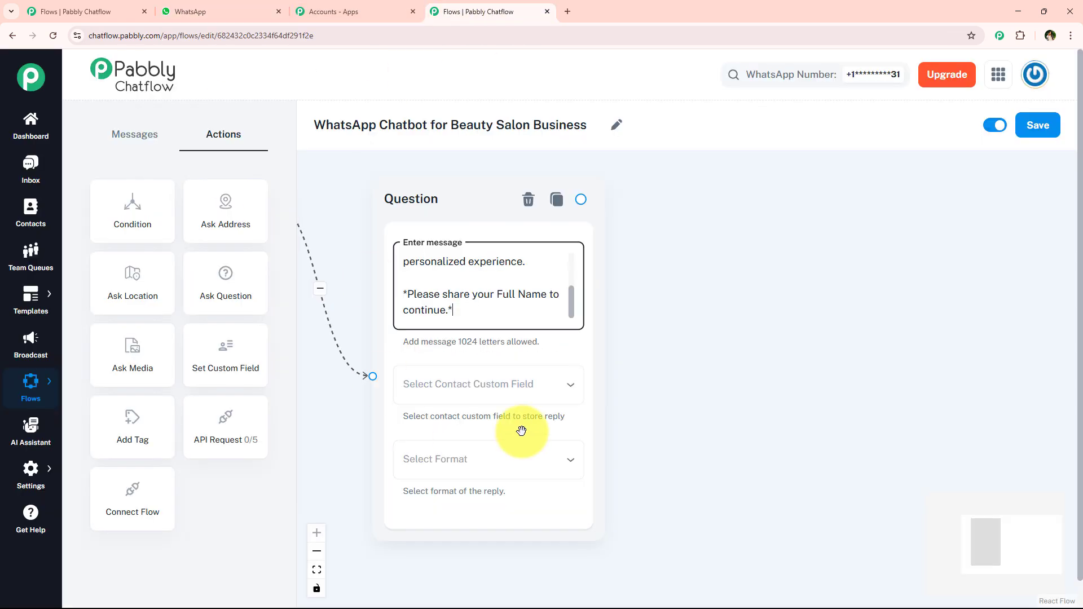
Step: Check which contact custom fields are available for storing the Question node's reply, and close the list
drag(689, 353, 671, 340)
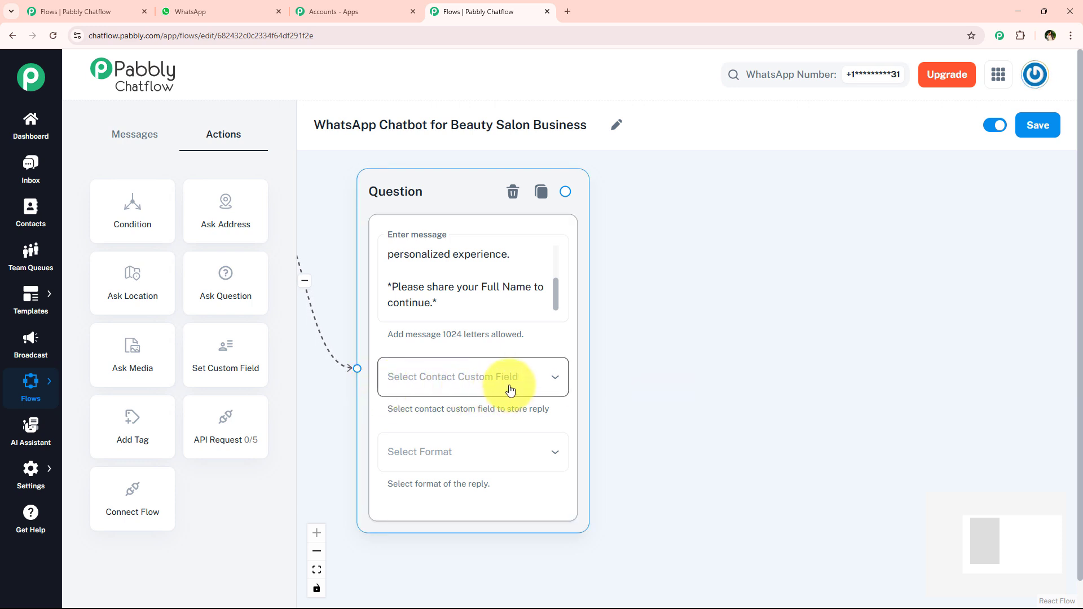
click(491, 395)
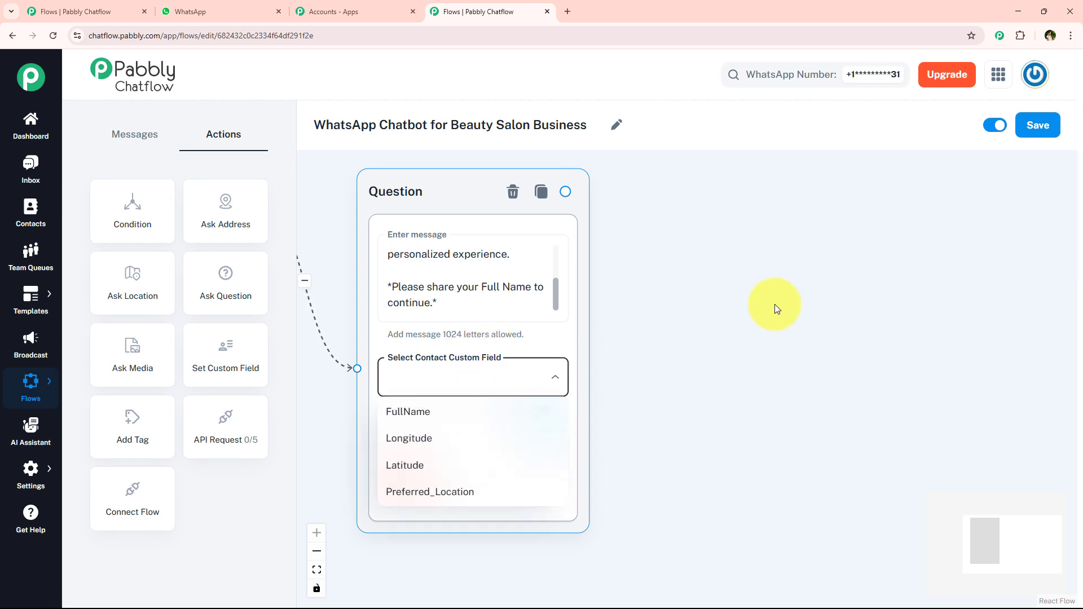
click(774, 305)
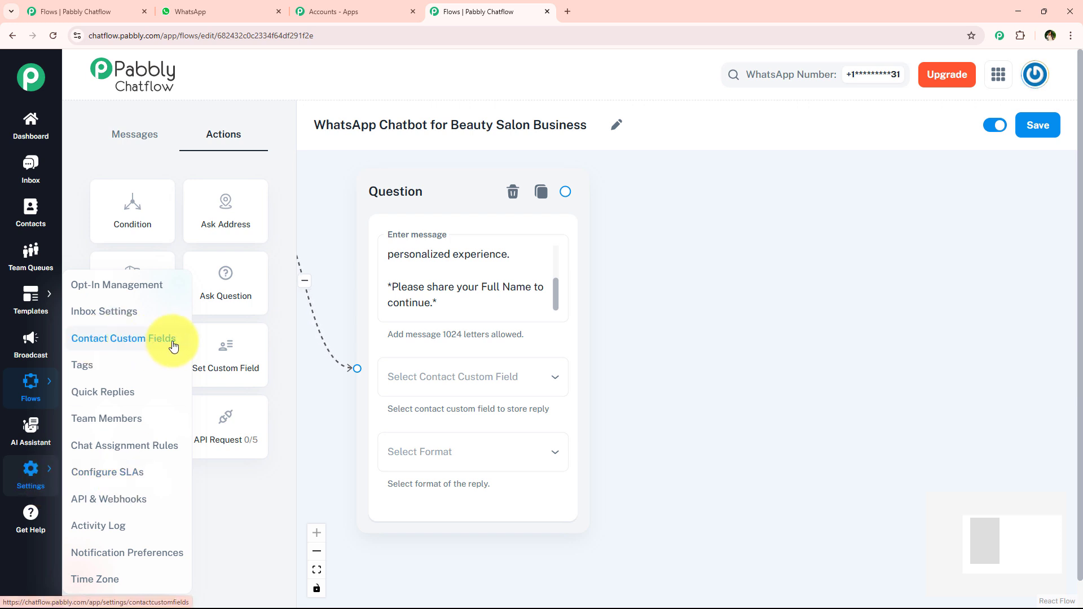
click(503, 384)
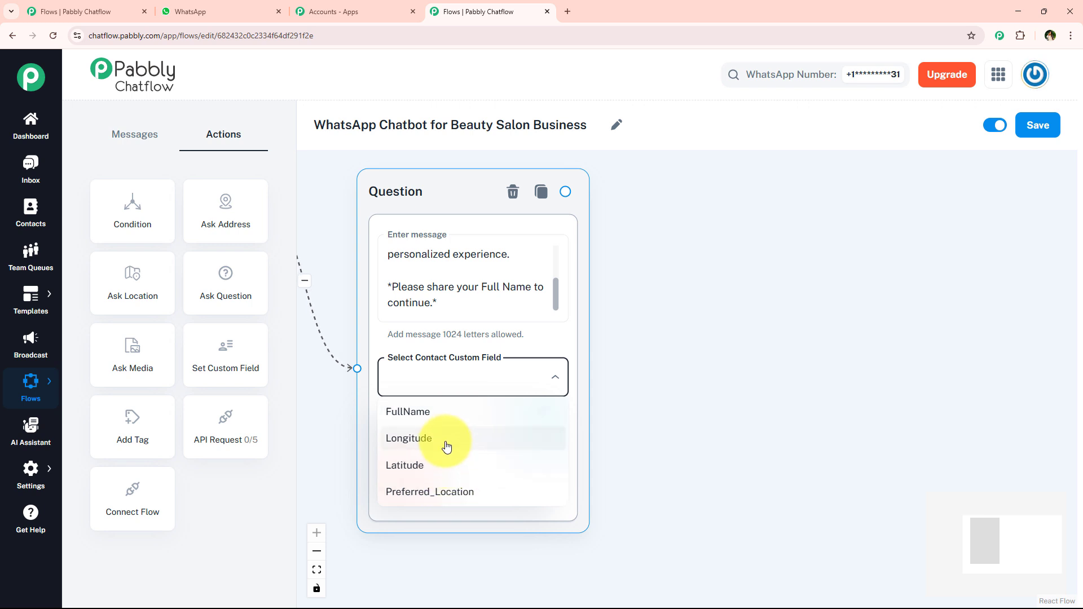
click(658, 346)
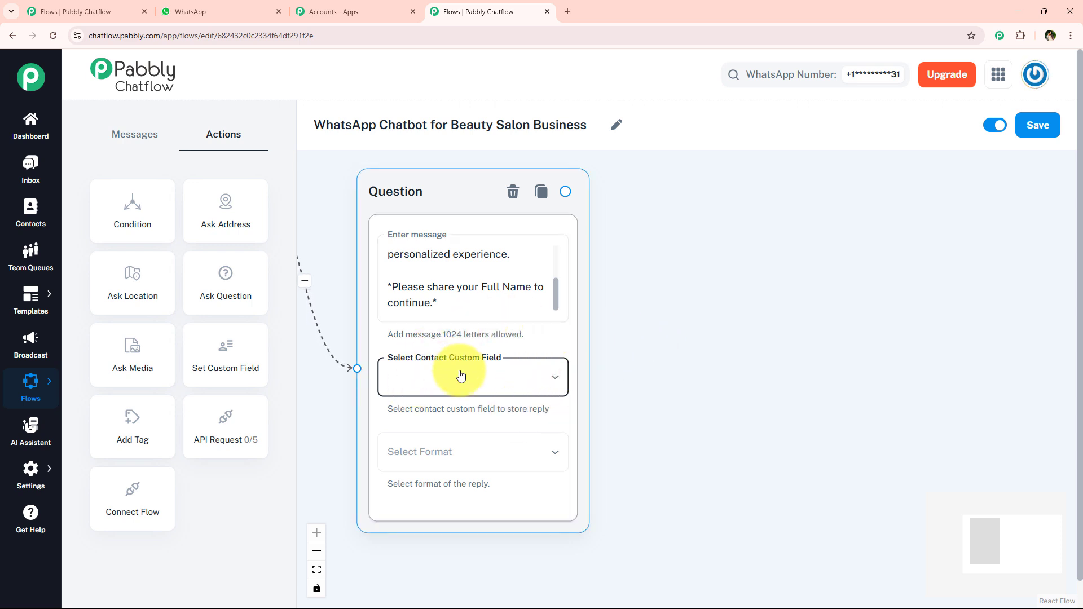
click(688, 370)
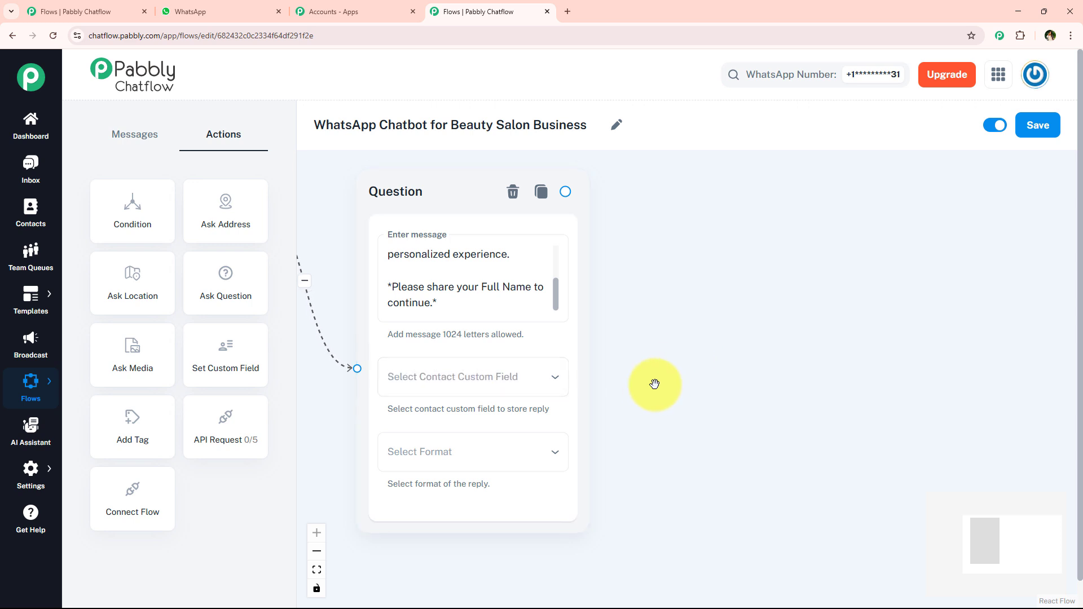
Step: Store the Question node's reply in the FullName contact custom field and set the reply format to Text
click(460, 370)
click(460, 370)
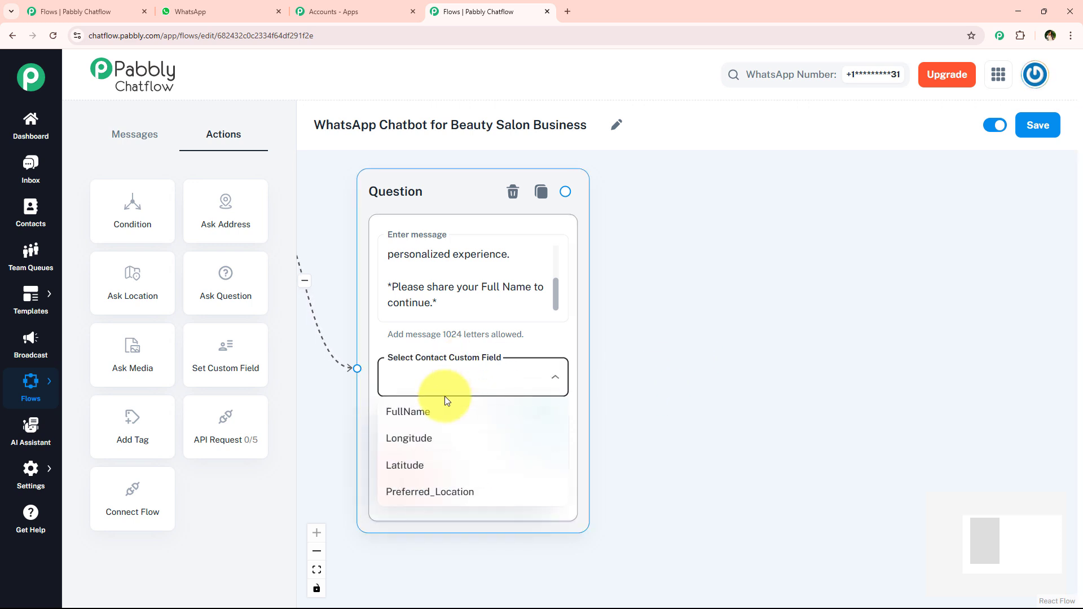
click(445, 412)
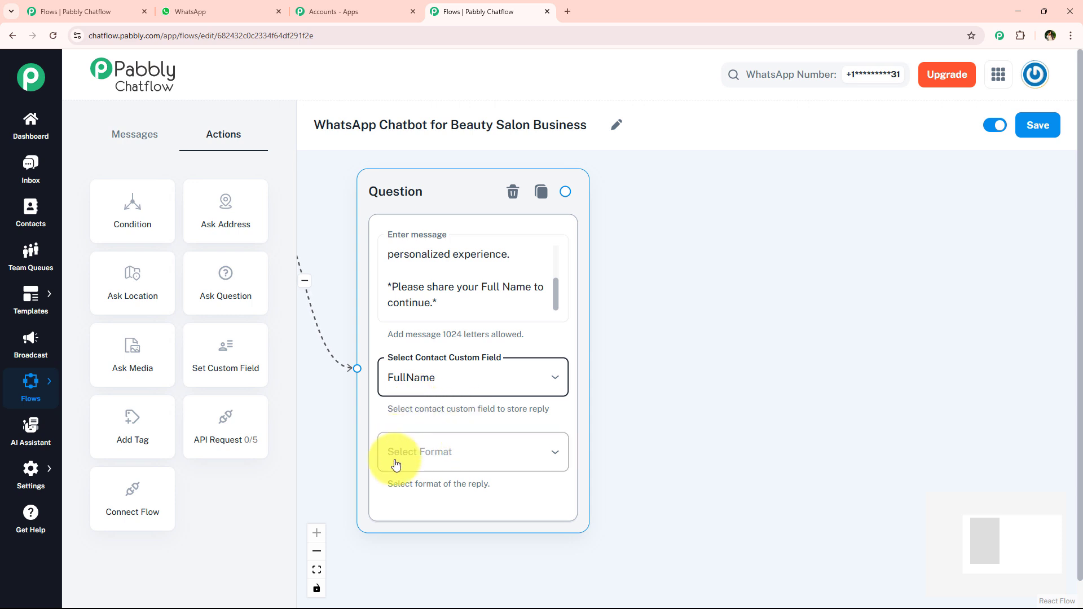
click(428, 474)
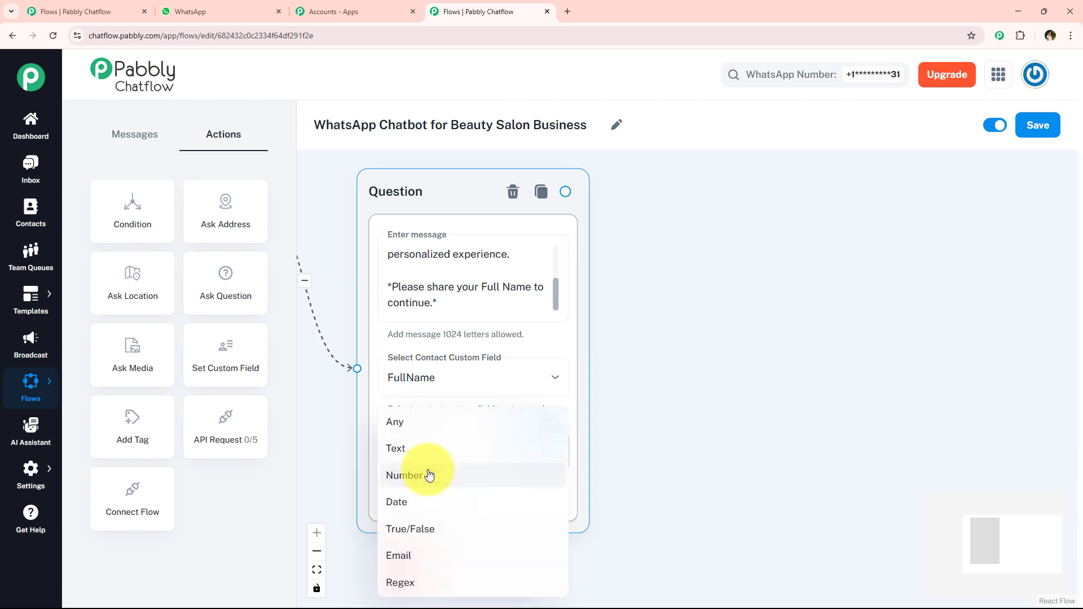
click(444, 448)
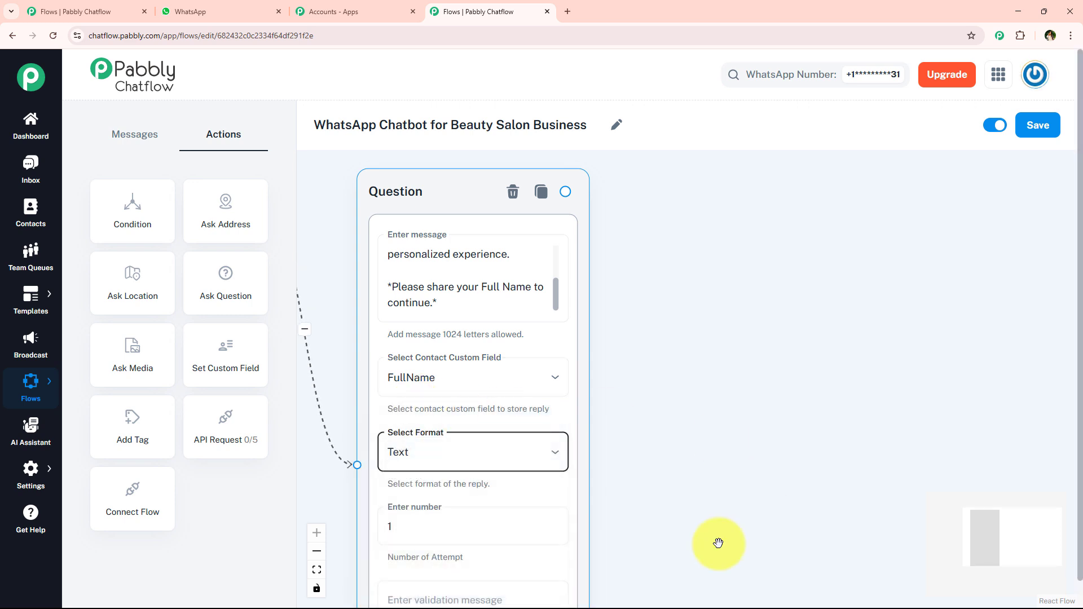
Step: Try out 2 attempts and a validation message in the Question node, restoring 1 attempt and an empty message
drag(754, 462, 752, 332)
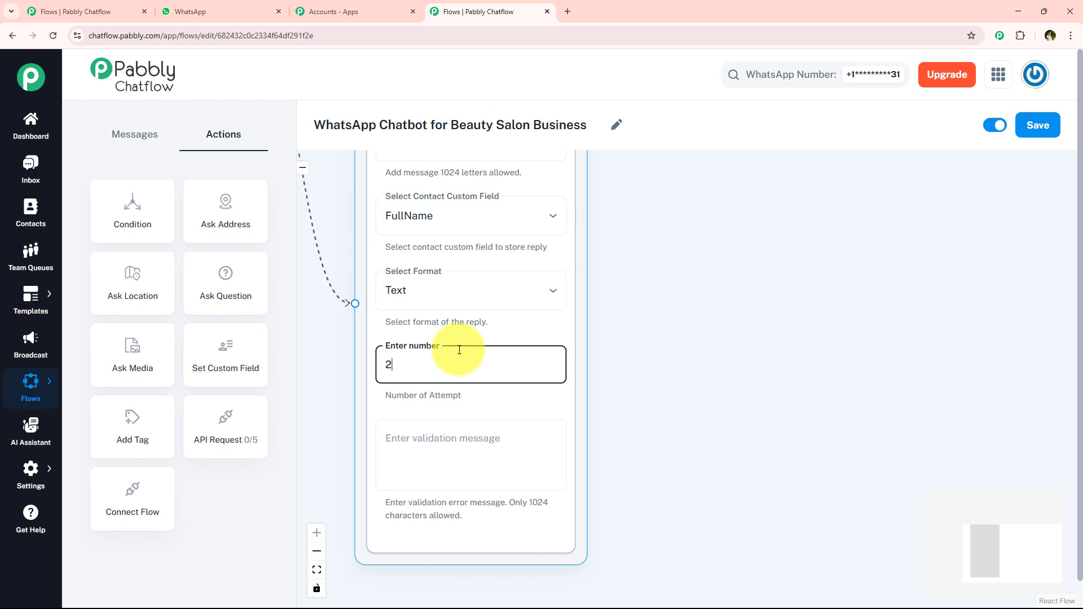
key(BackSpace)
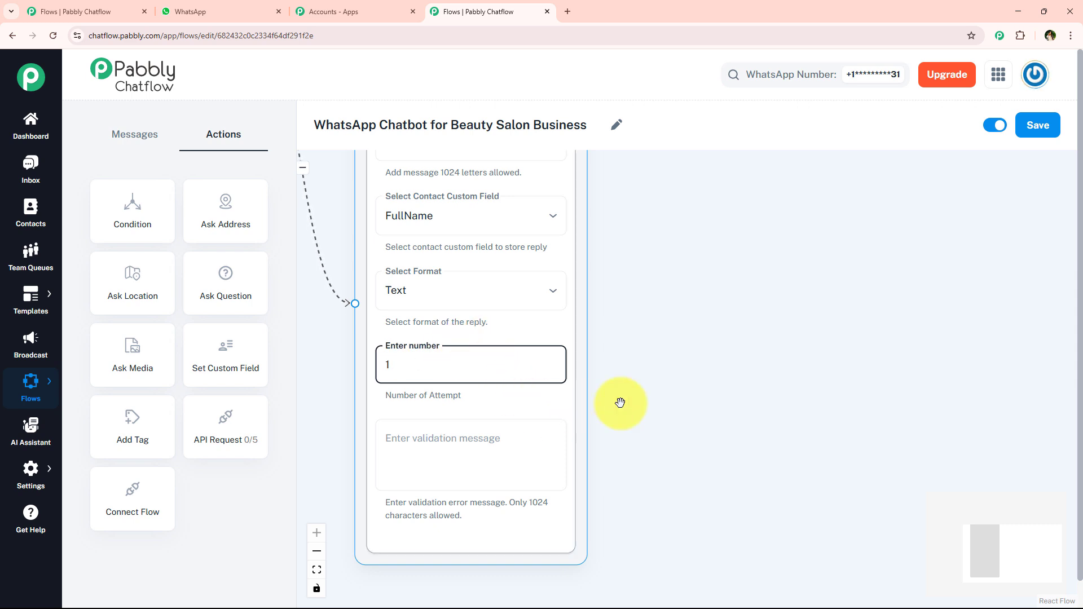
click(648, 406)
click(511, 458)
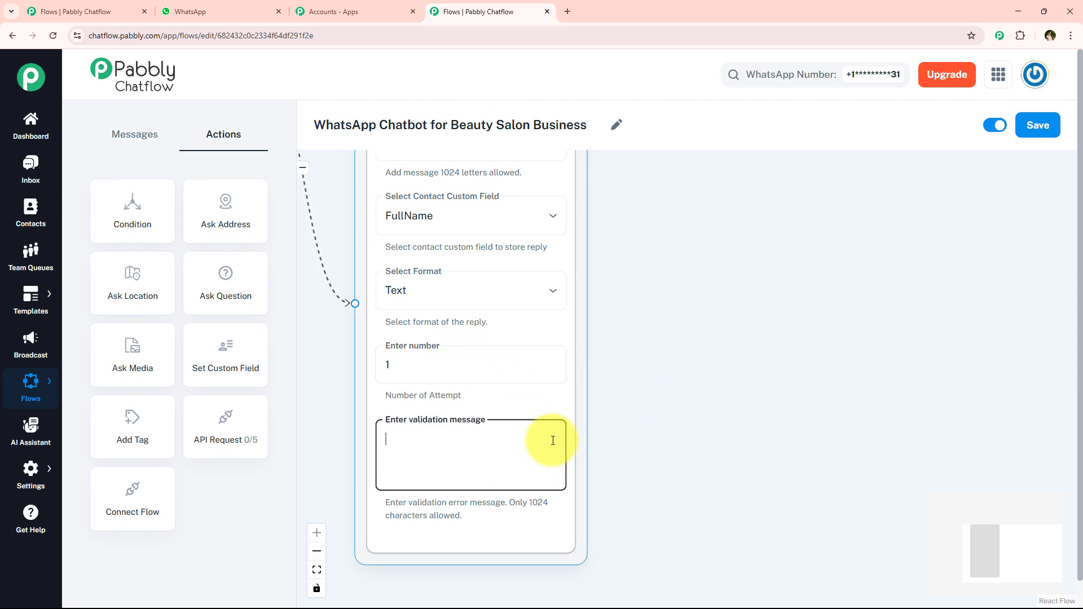
click(483, 456)
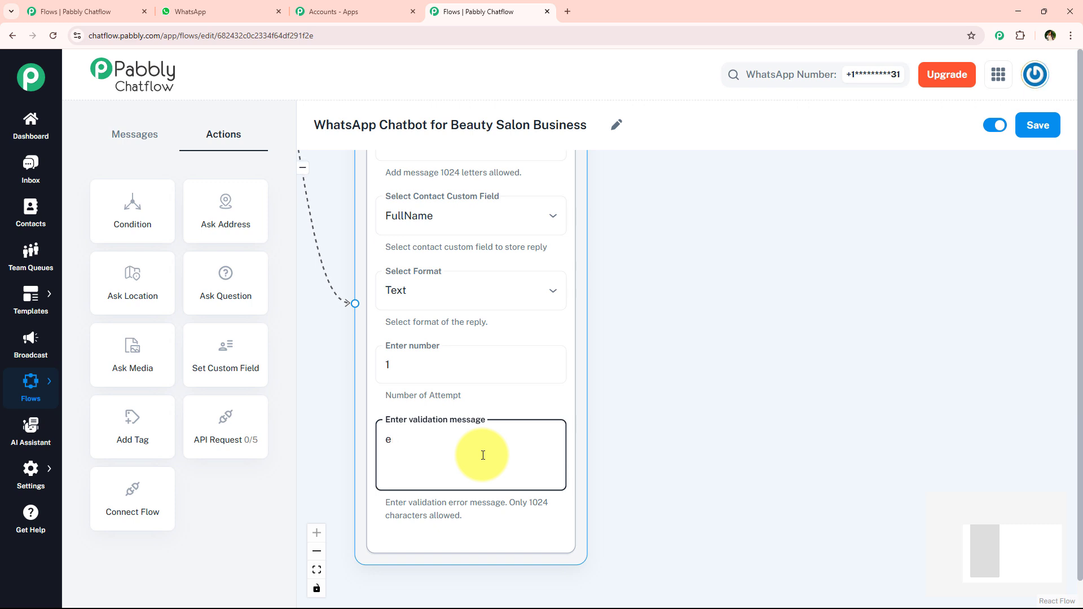
click(591, 317)
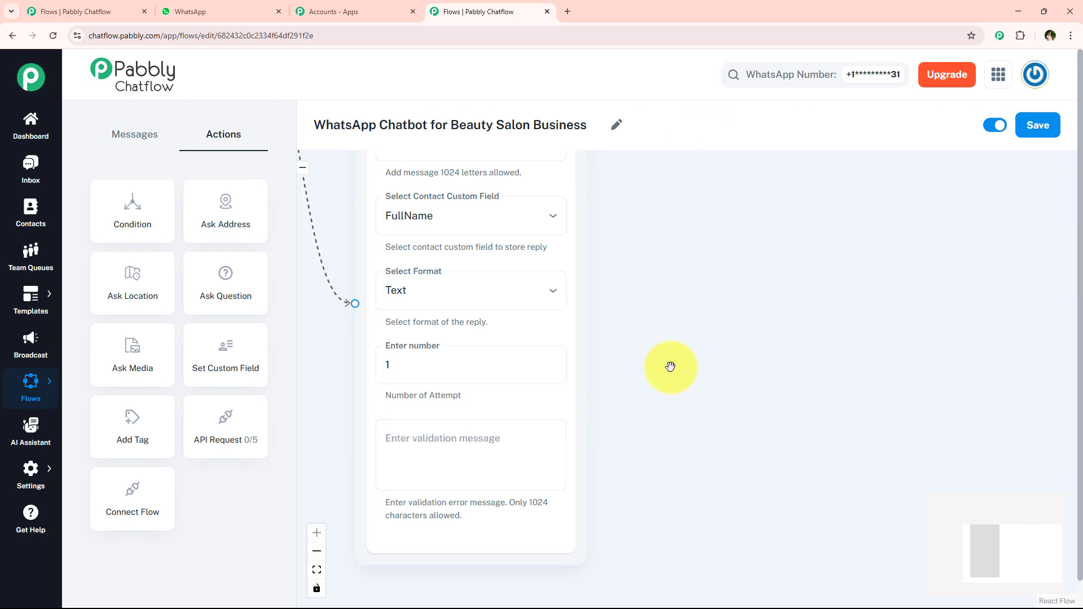
Step: Switch to the WhatsApp chat, copy the "Great! Here's what I can help you with today" message text, and return to the Pabbly Chatflow editor
scroll(723, 339, down, 5)
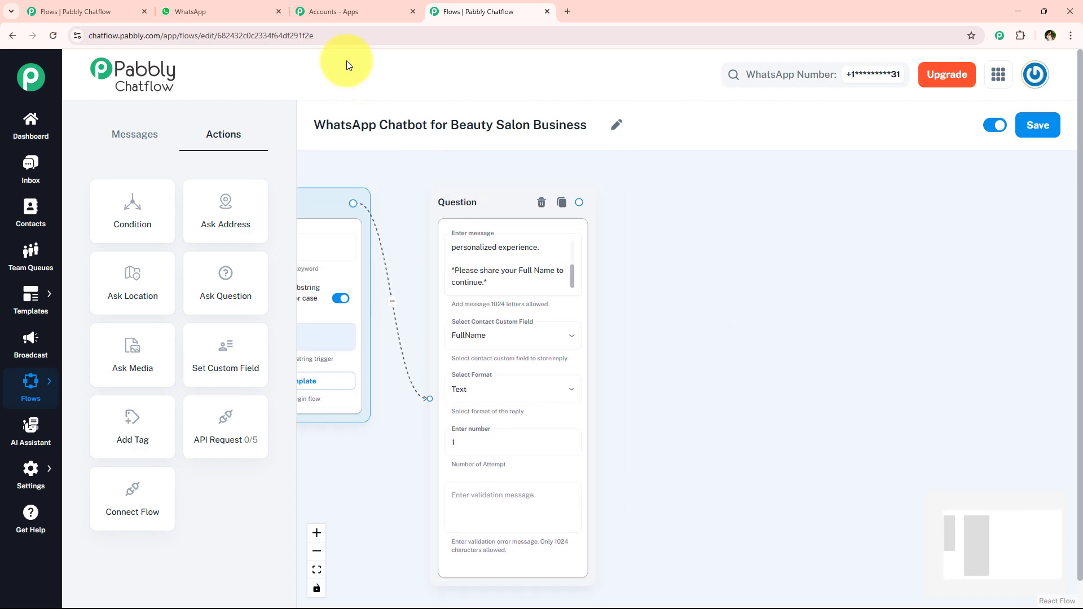
click(271, 10)
scroll(709, 225, down, 2)
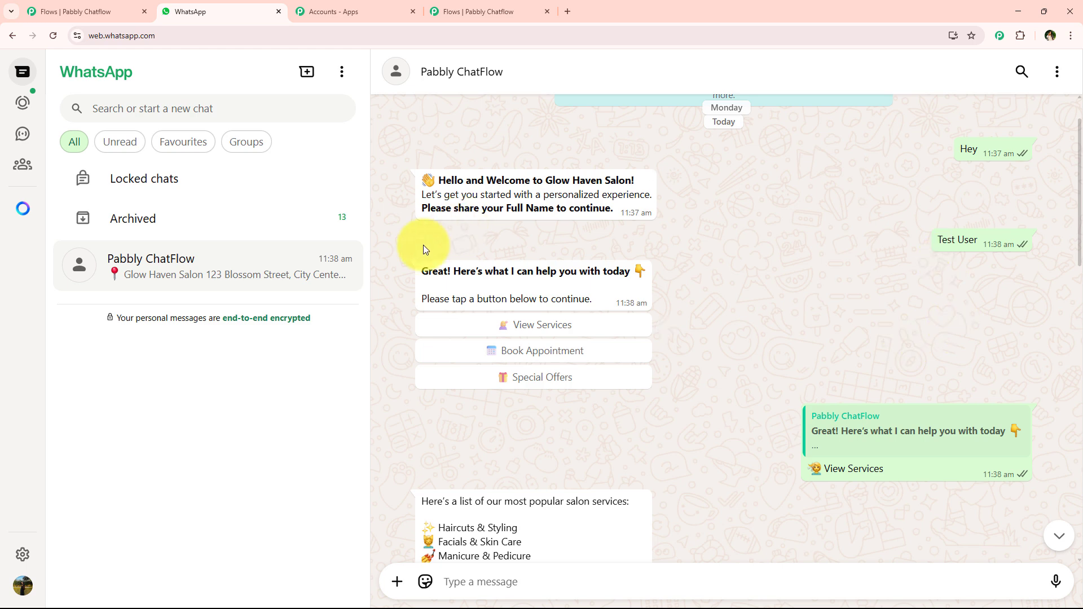
drag(423, 271, 589, 305)
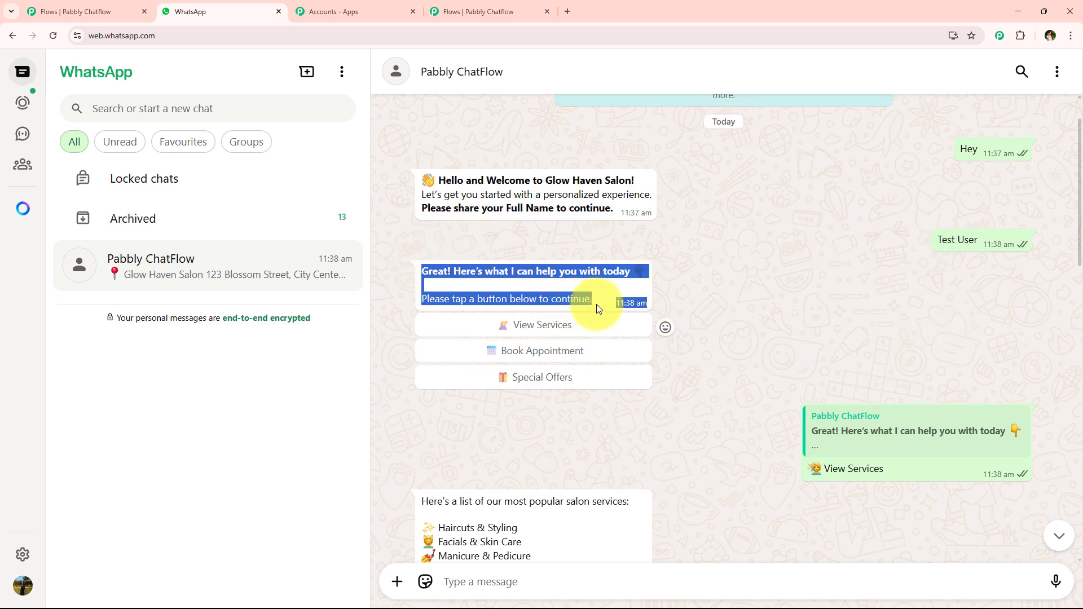
click(440, 10)
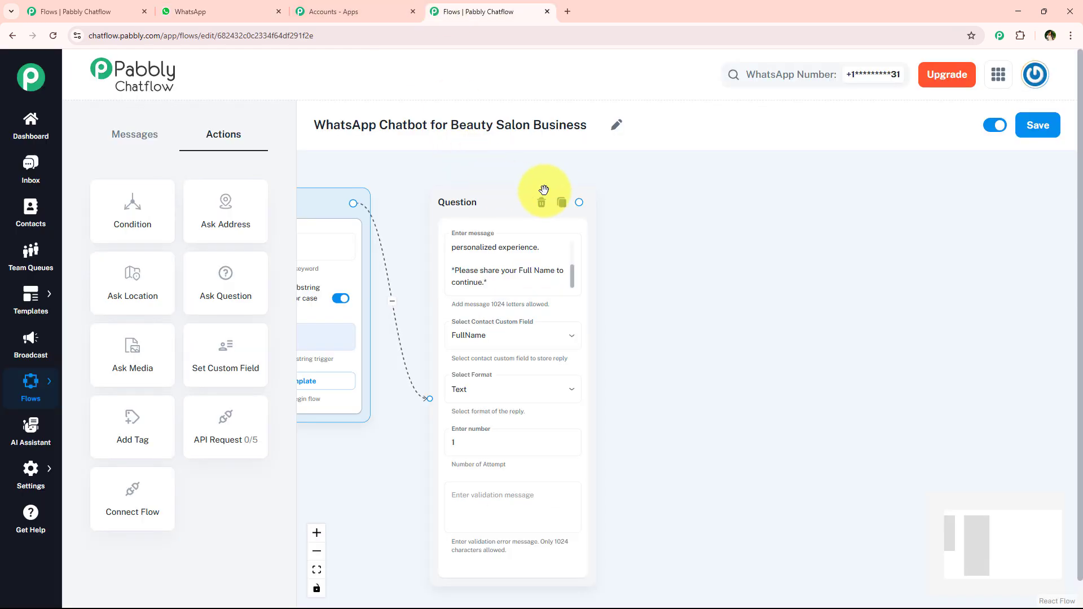
Step: Connect a new Text + Button message to the Question node and paste the copied "Great! Here's what I can help you with today" text
drag(580, 202, 716, 243)
click(718, 266)
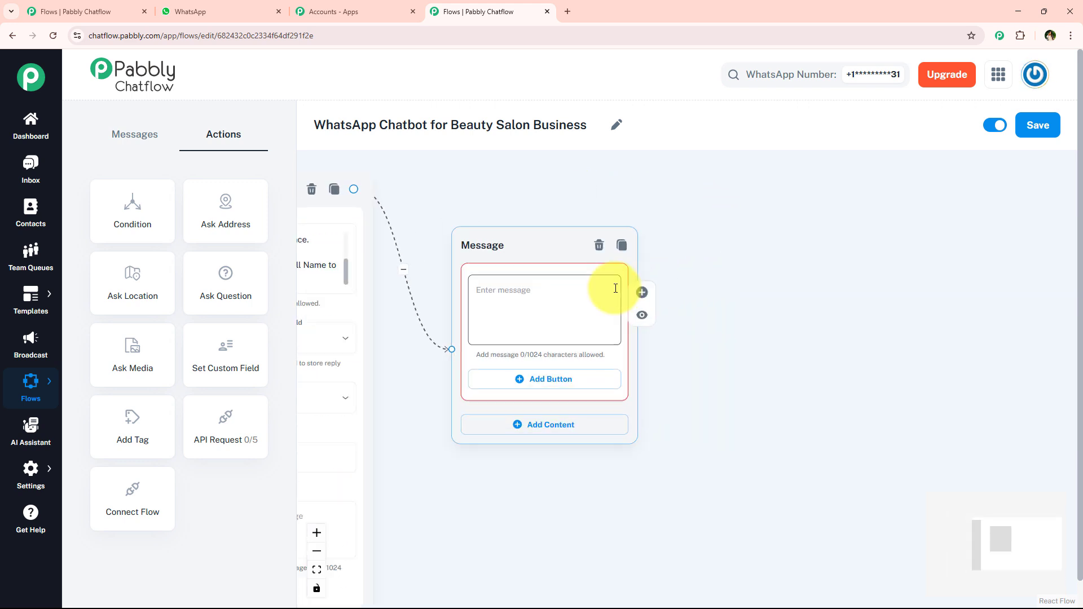
click(614, 286)
key(ctrl+v)
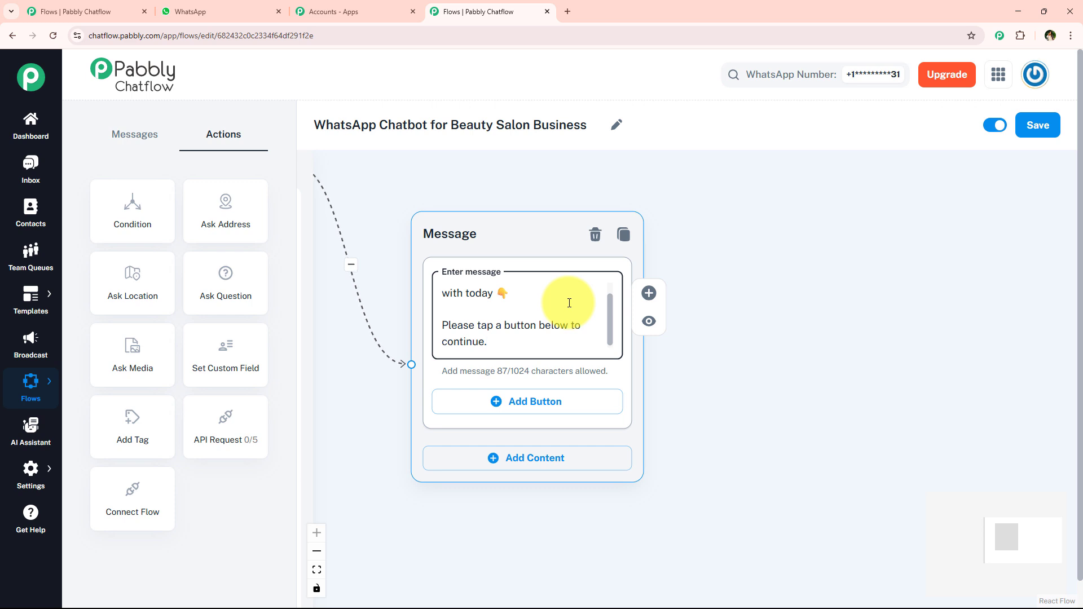
Step: Wrap "Great! Here's what I can help you with today" in asterisks, keeping the pointing-hand emoji outside them
scroll(593, 321, up, 2)
click(541, 307)
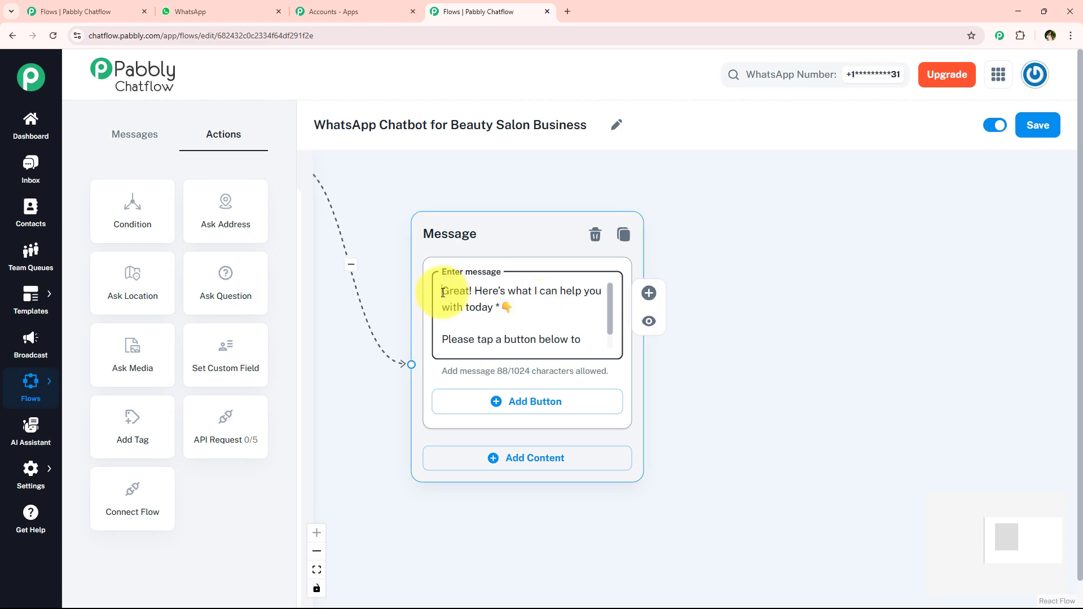
click(875, 283)
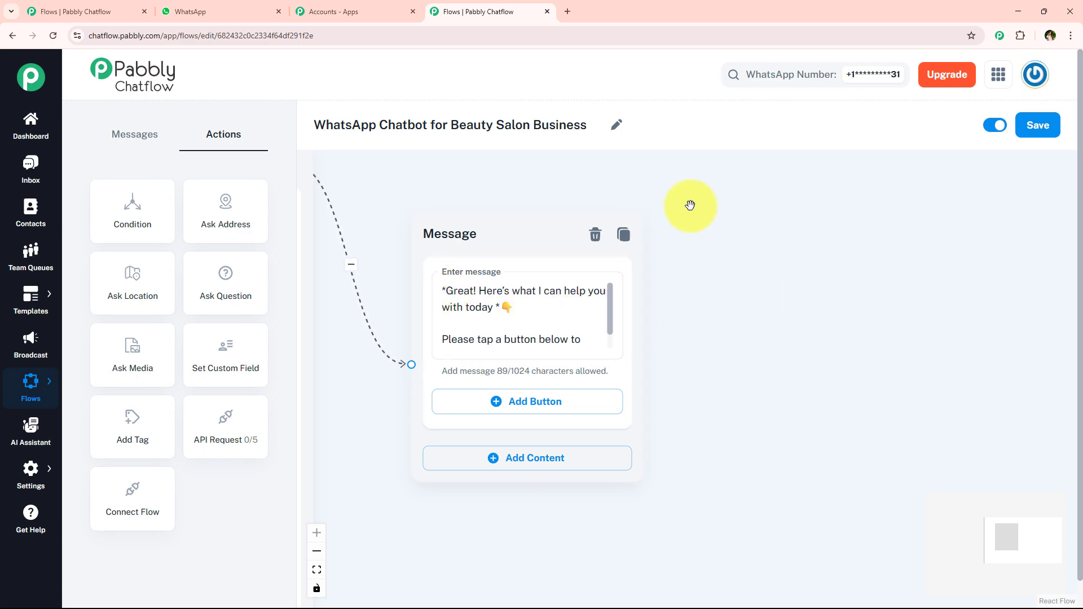
Step: Switch to the WhatsApp chat, copy the "View Services" reply with its emoji, and return to the Pabbly Chatflow editor
click(259, 8)
click(662, 391)
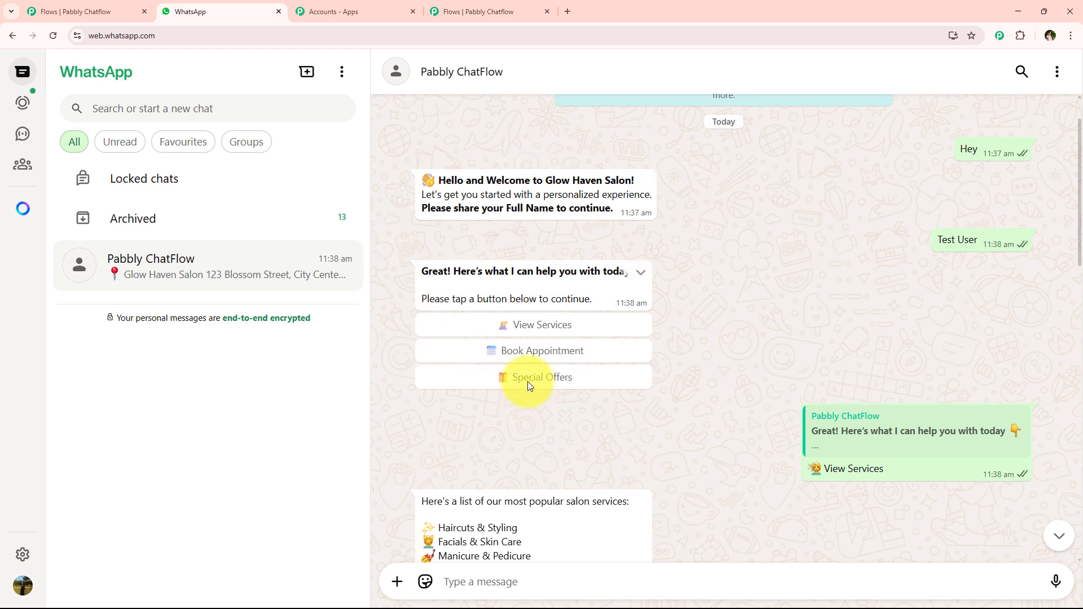
drag(884, 470, 814, 476)
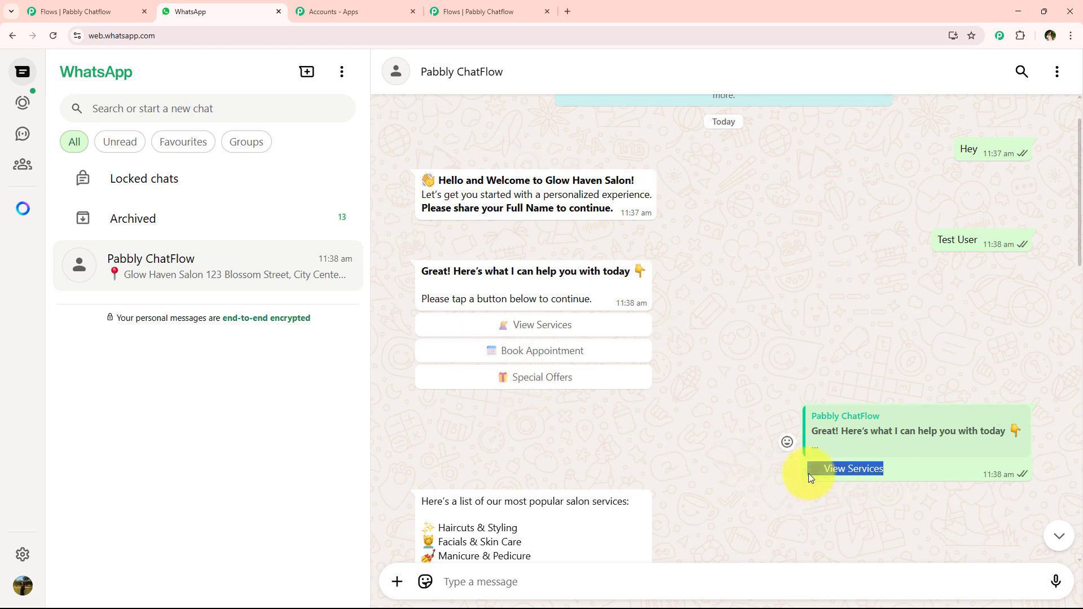
click(478, 11)
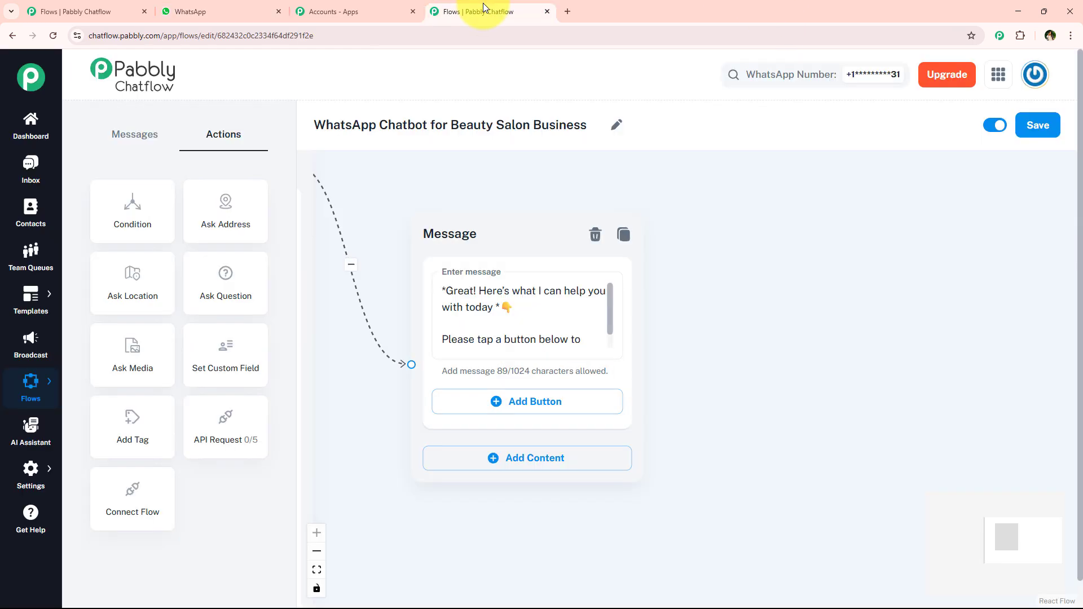
Step: Add three buttons to the message and label the first one "View Services" with its emoji
click(521, 416)
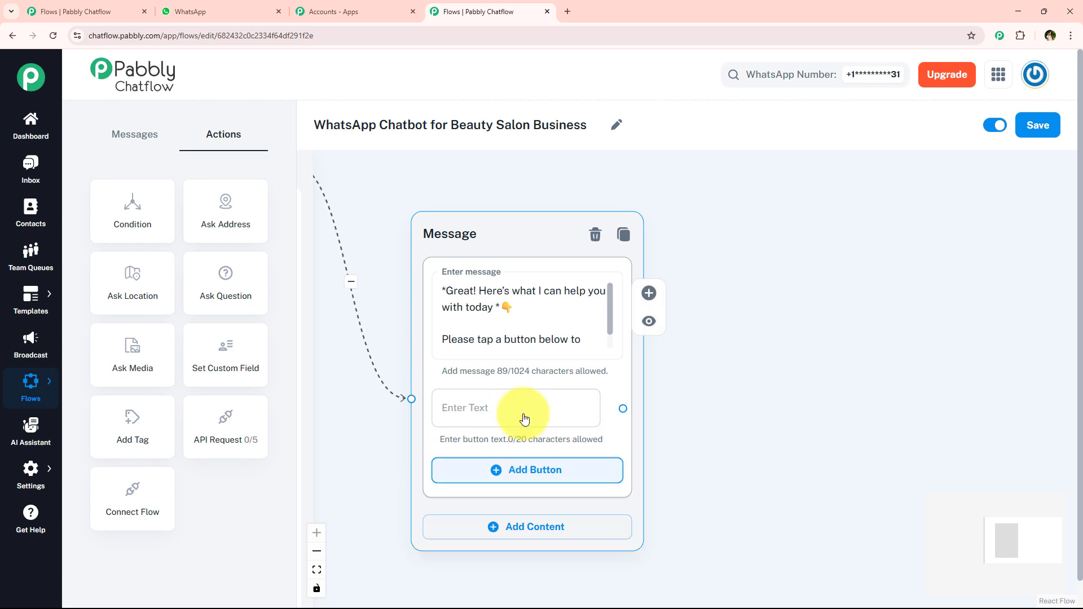
click(520, 467)
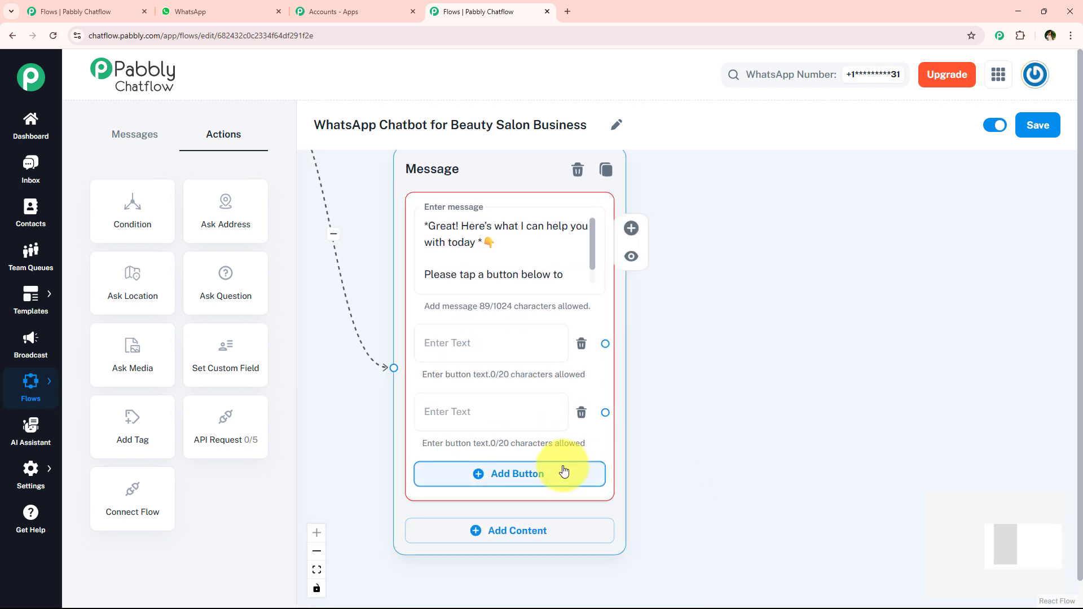
click(564, 472)
click(496, 342)
text(🙋 View Services)
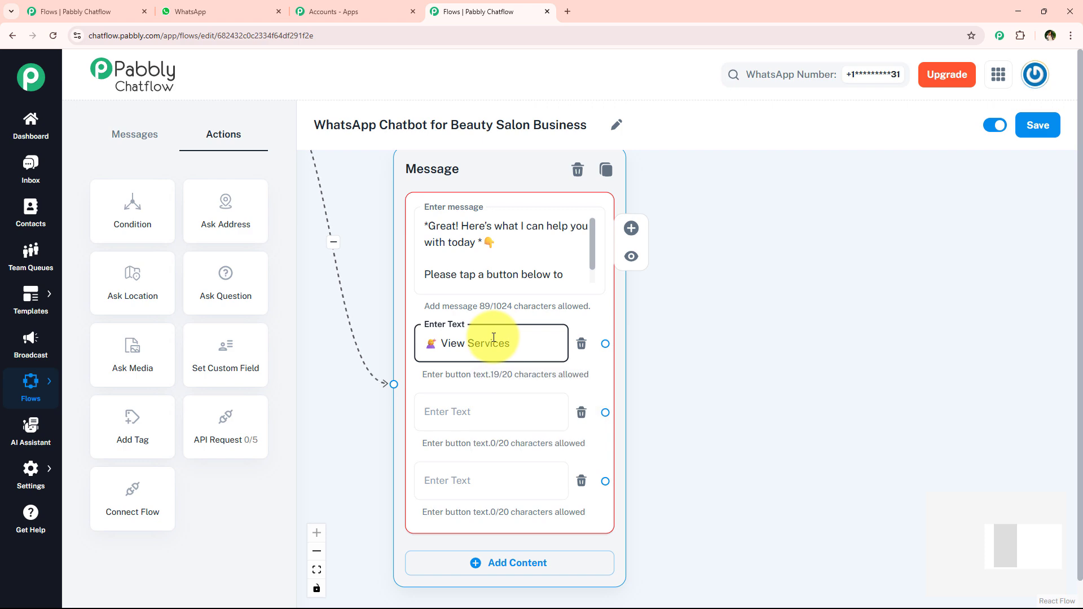
Step: Copy the "Book Appointment" reply with its calendar emoji from the WhatsApp chat and use it as the second button's label in Pabbly Chatflow
click(206, 11)
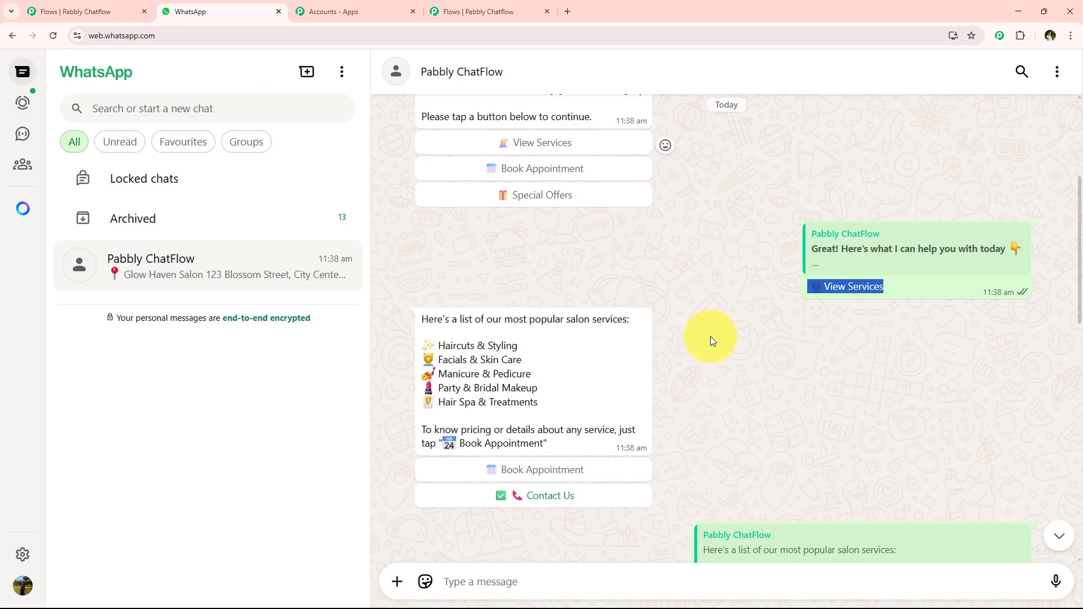
scroll(709, 336, down, 5)
drag(829, 312, 641, 323)
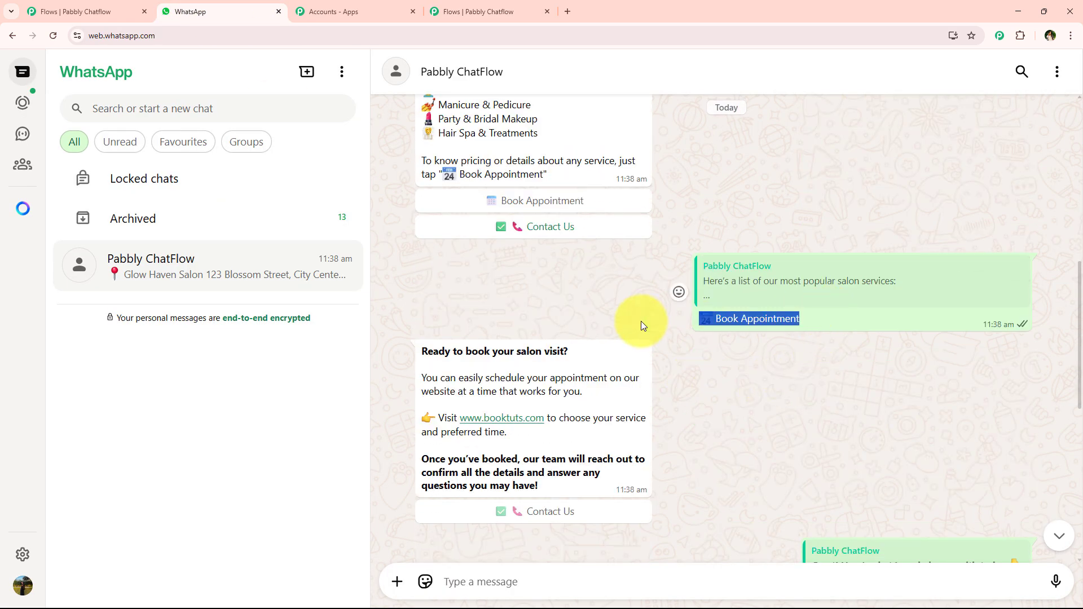
click(527, 10)
click(472, 400)
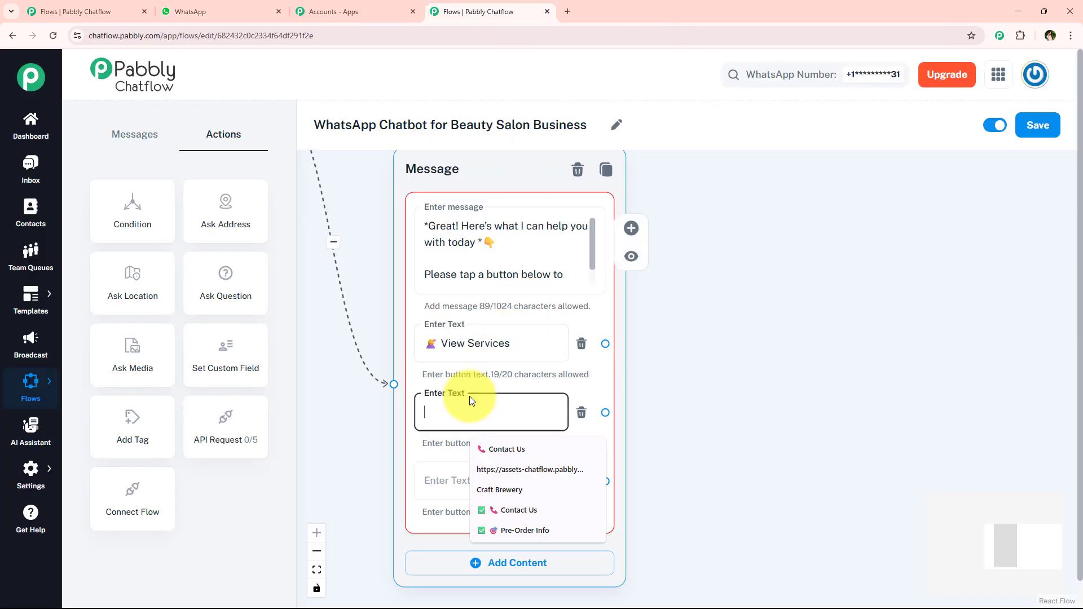
text(📅 Book Appointment)
Step: Copy the "🎁 Special Offers" reply from the WhatsApp chat and use it as the third button's label in Pabbly Chatflow
click(213, 12)
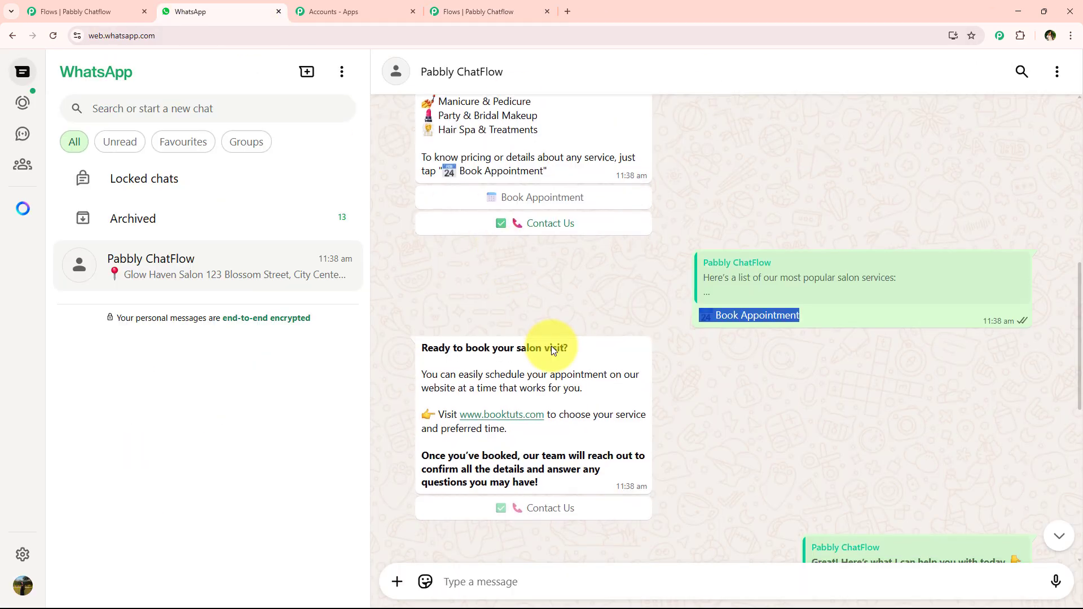
scroll(552, 350, down, 5)
drag(899, 272, 789, 275)
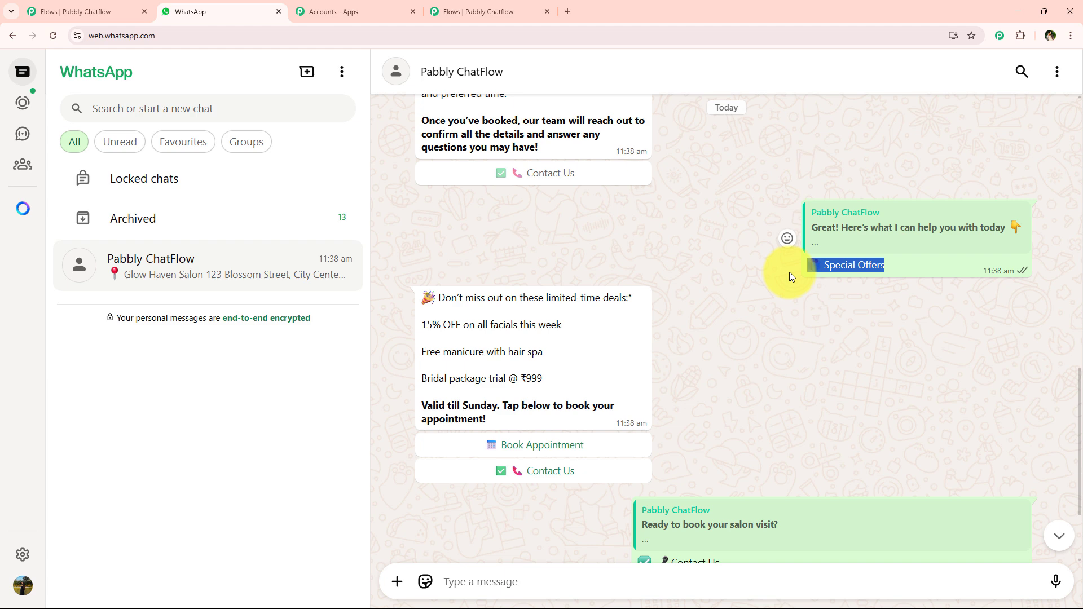
click(486, 12)
click(455, 482)
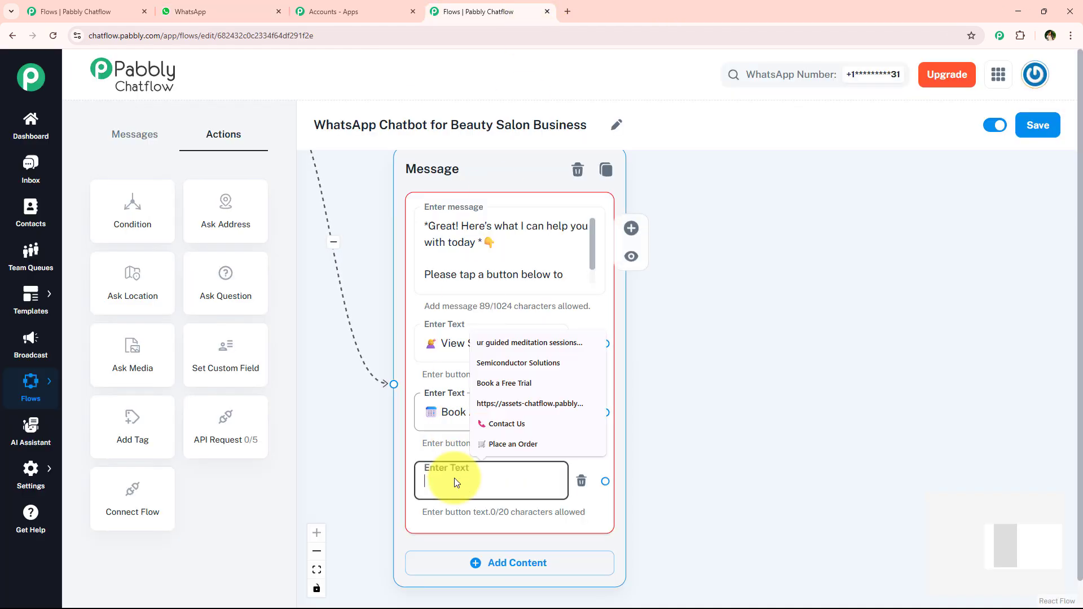
text(🎁 Special Offers)
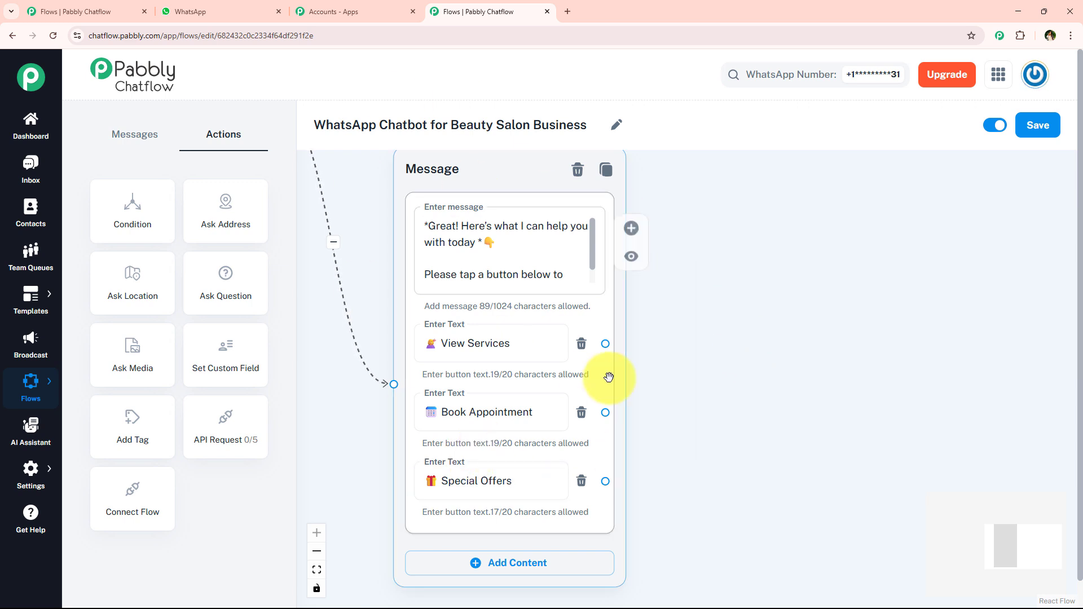
Step: Connect a new Text + Button message to the View Services button and place it beside the options message
scroll(652, 355, down, 1)
drag(725, 383, 661, 396)
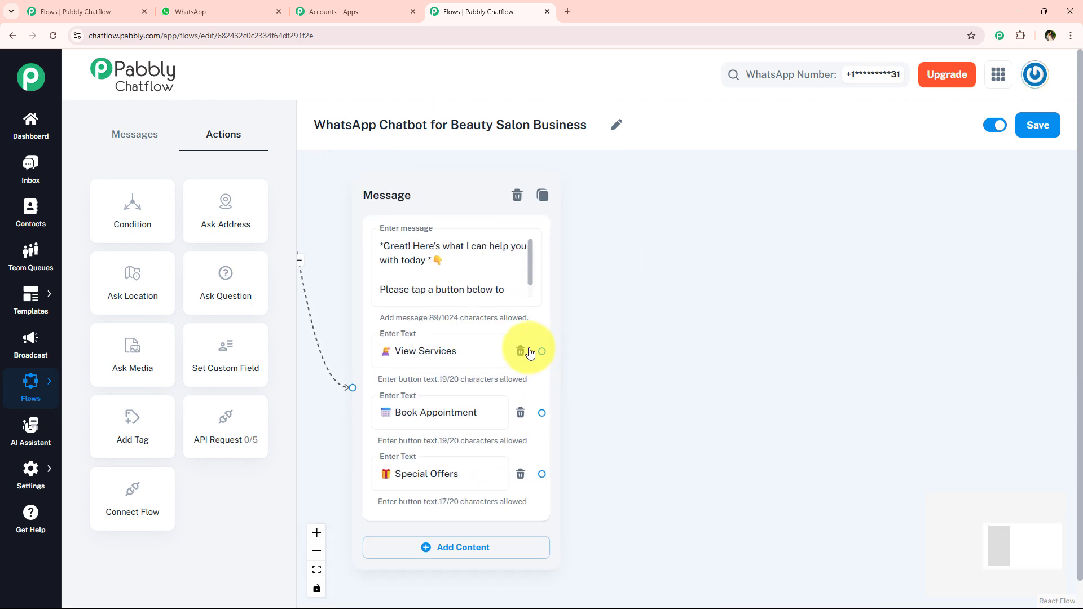
drag(624, 449, 575, 445)
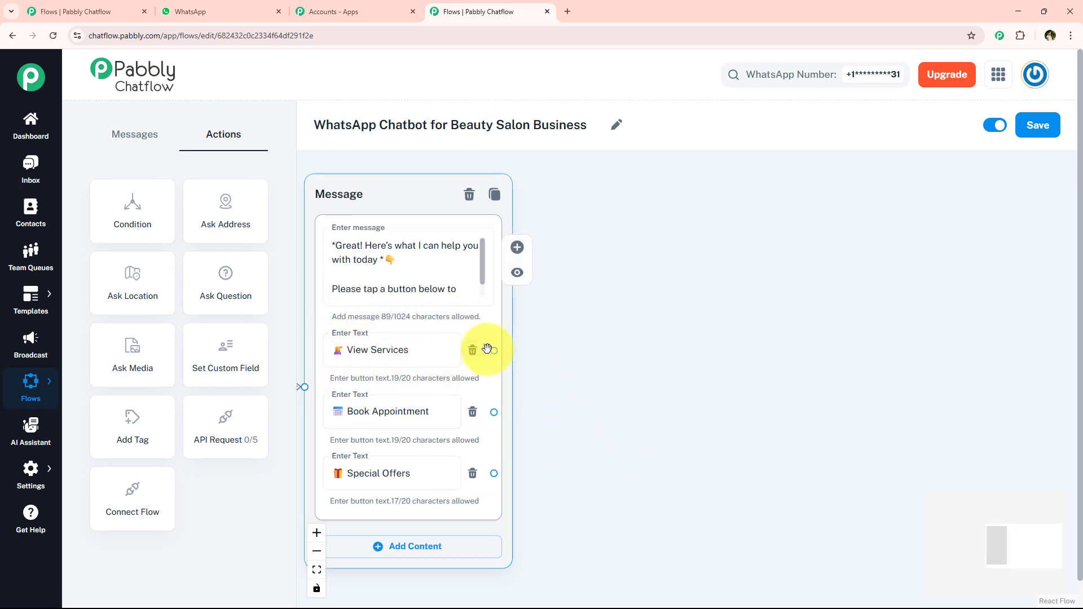
drag(493, 349, 599, 204)
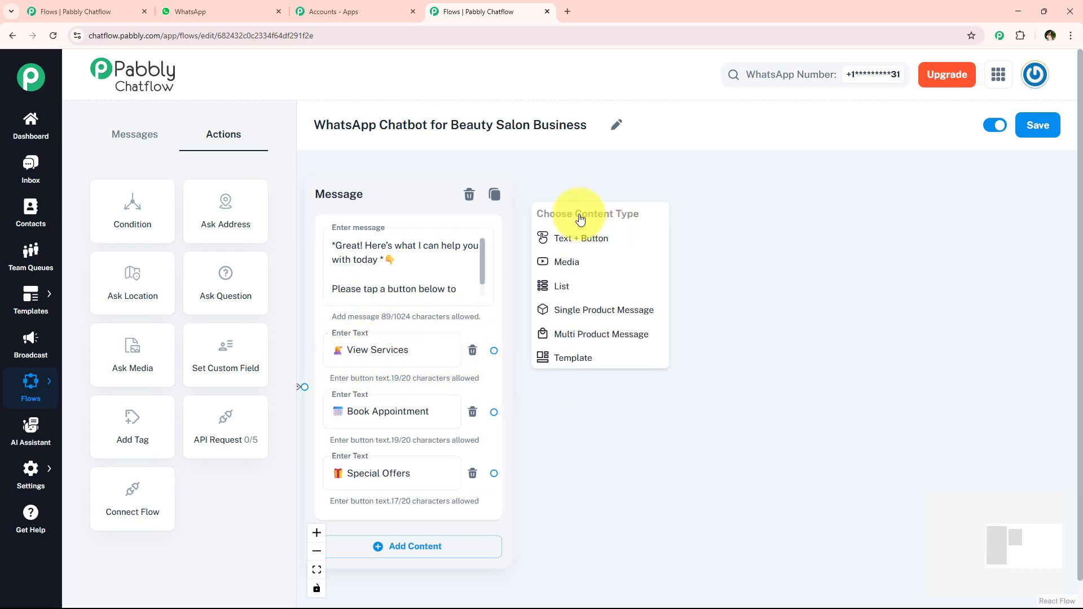
click(631, 234)
drag(665, 215, 701, 191)
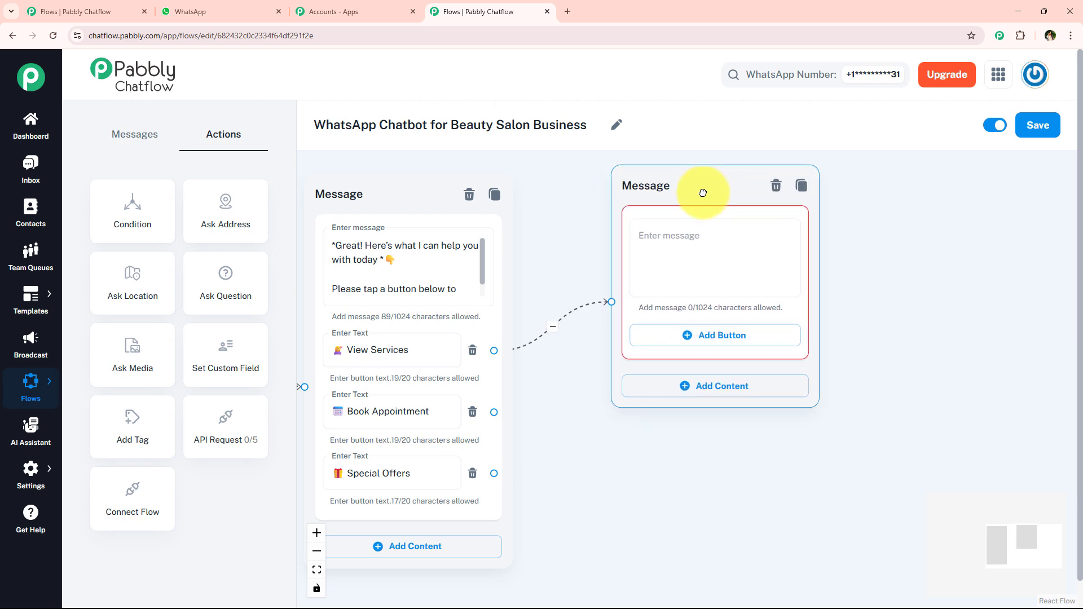
drag(547, 252, 524, 249)
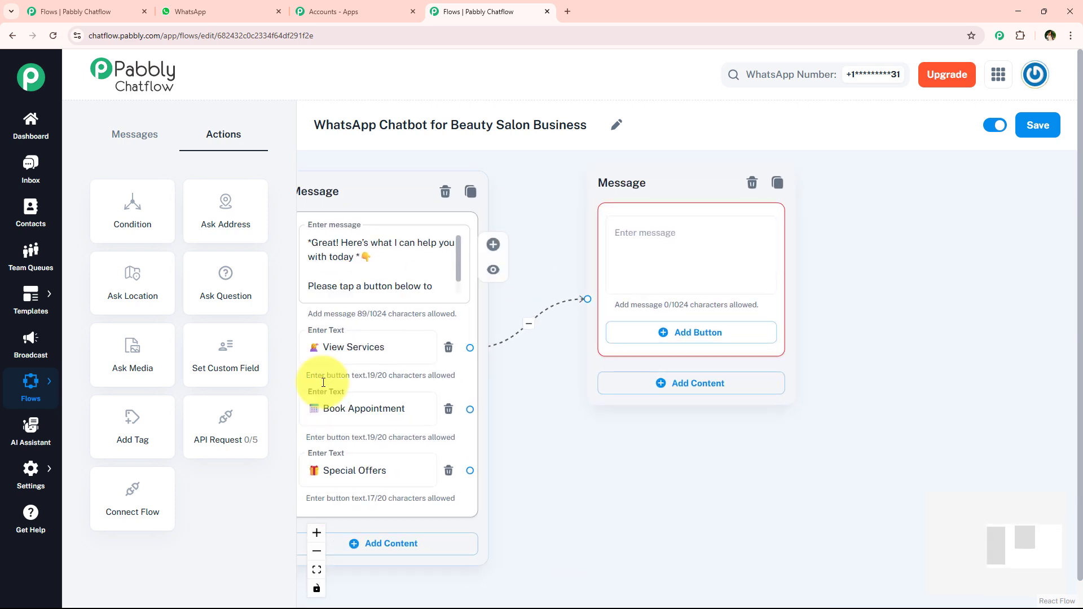
Step: Copy the "Here's a list of our most popular salon services" message from the WhatsApp chat and paste it into the new message in Pabbly Chatflow
click(190, 11)
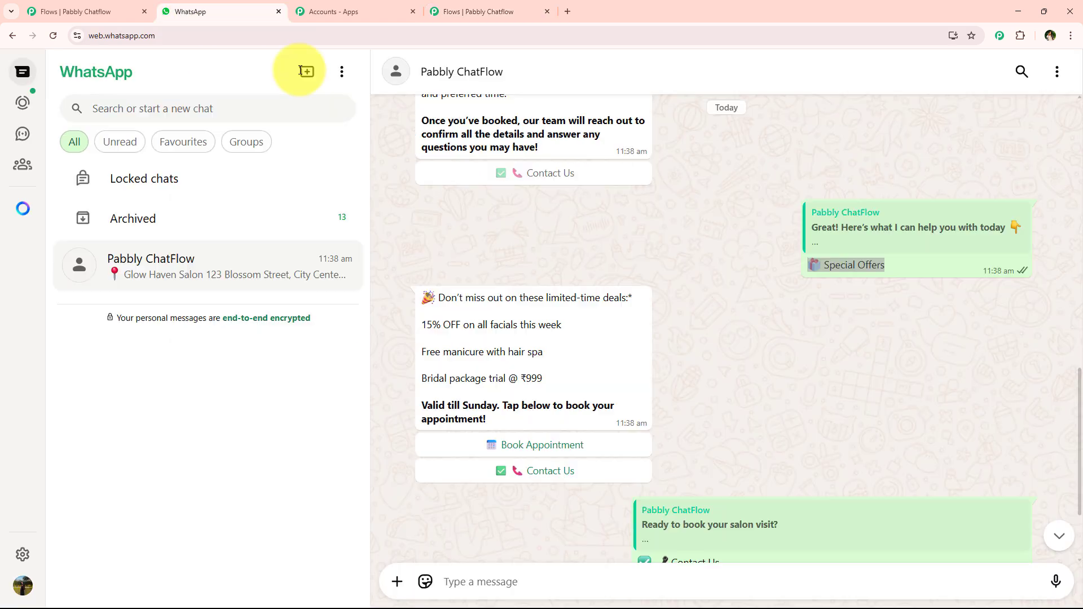
scroll(499, 303, up, 5)
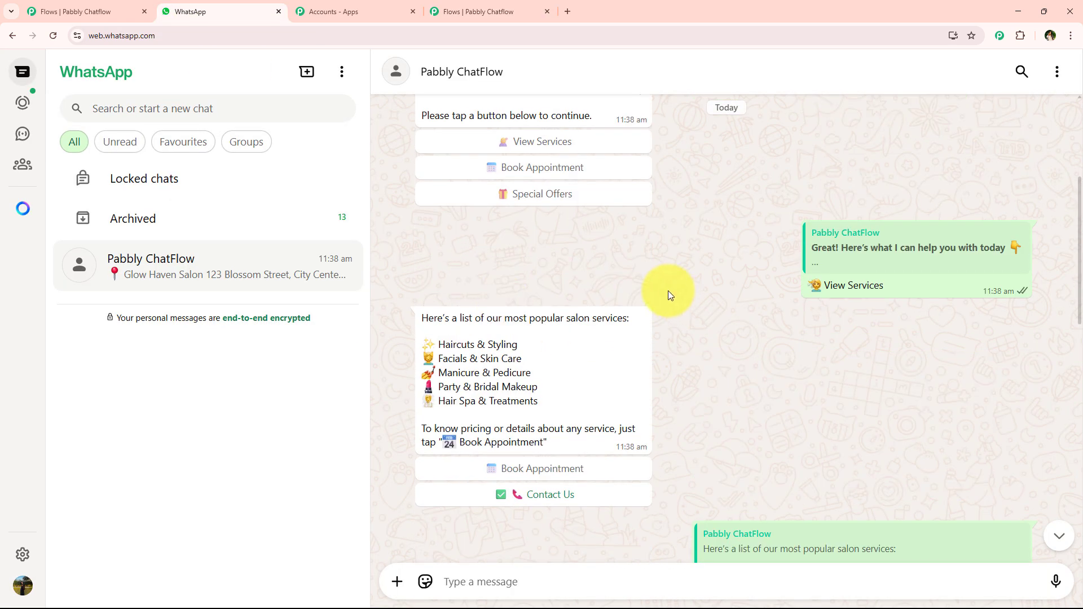
drag(421, 199, 560, 329)
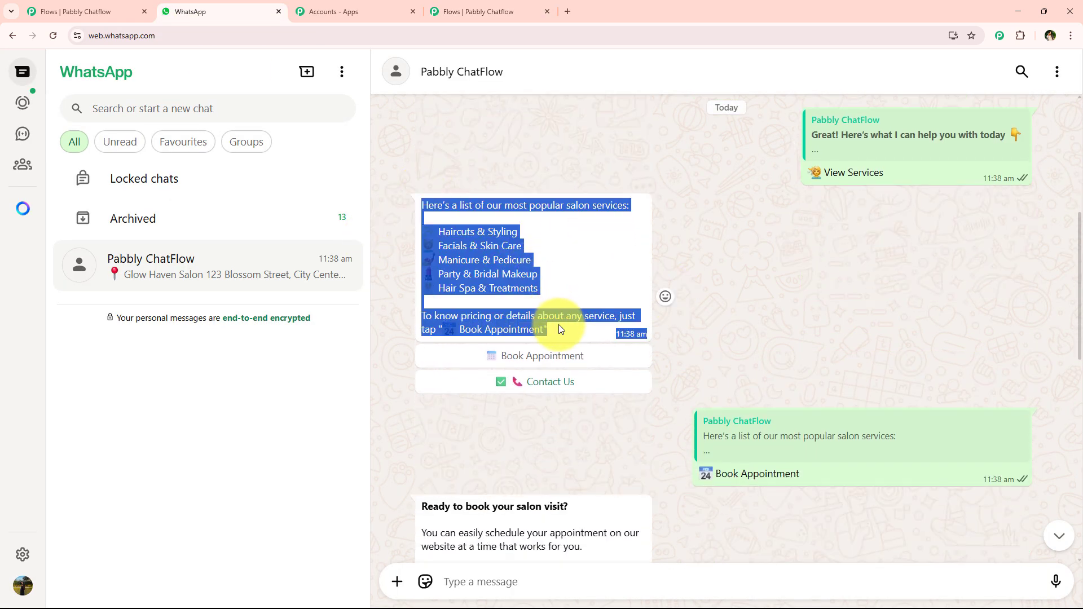
click(471, 12)
click(616, 243)
key(ctrl+v)
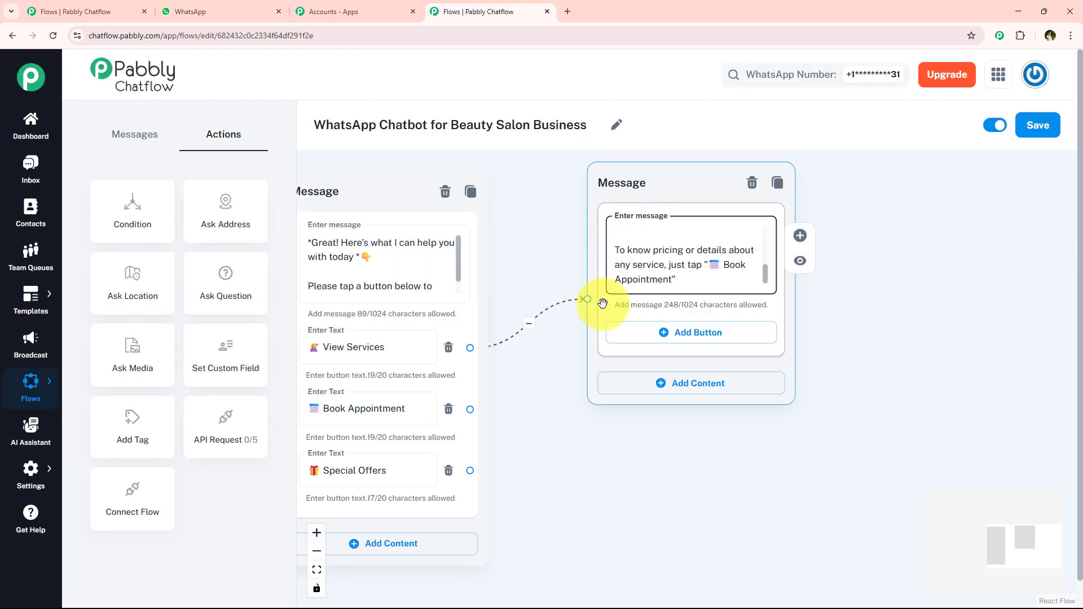
Step: Add "Book Appointment" and "✅ 📞 Contact Us" buttons to the services message and move the node higher on the canvas
click(689, 333)
click(687, 396)
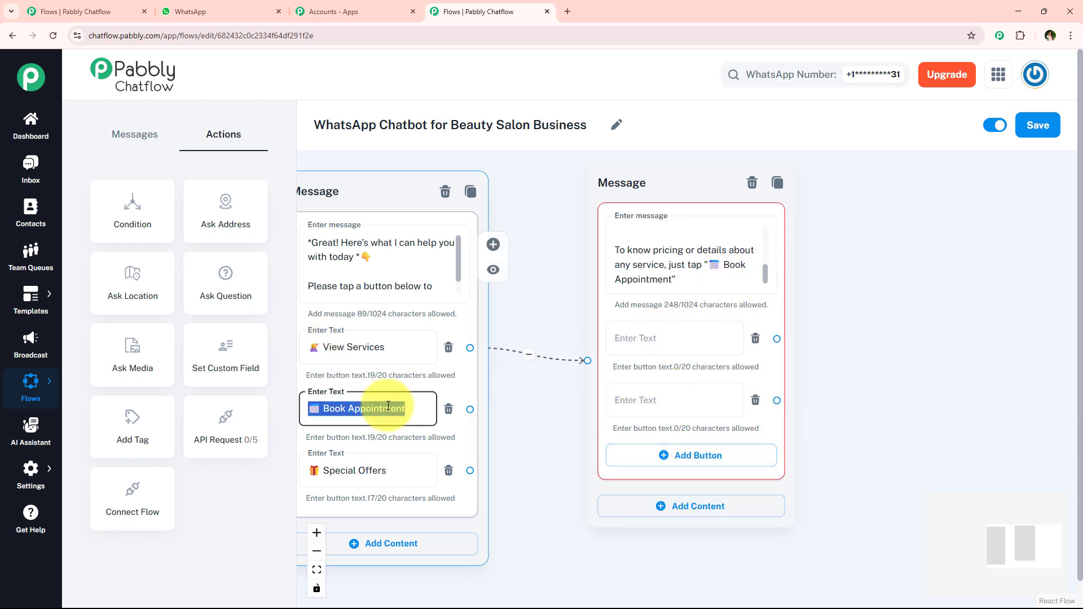
click(689, 336)
text(🗓 Book Appointment)
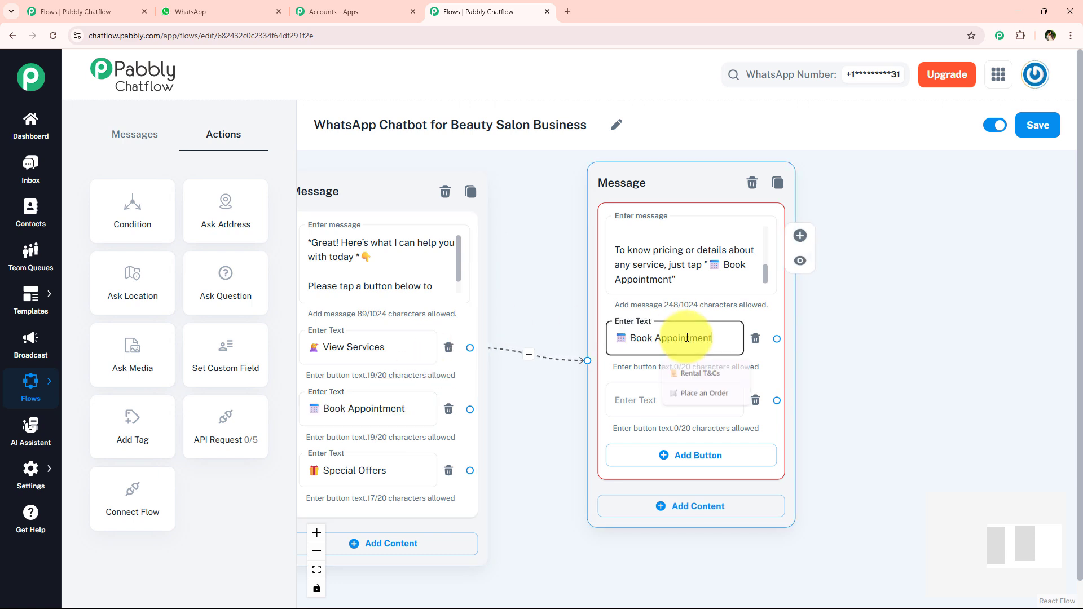
click(661, 396)
click(692, 492)
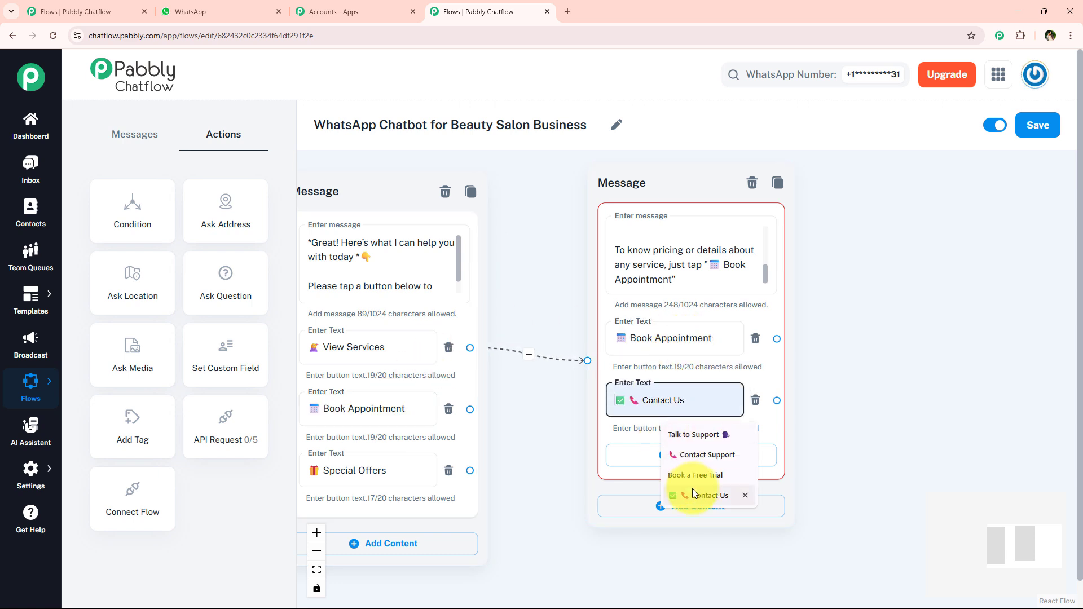
click(576, 401)
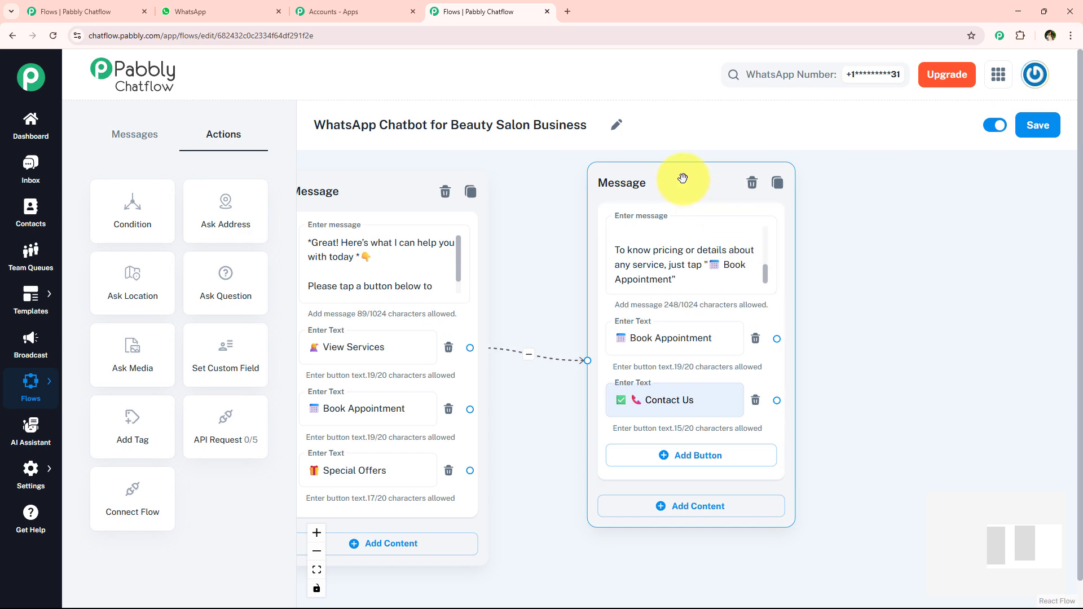
drag(684, 174, 702, 122)
drag(576, 458, 653, 219)
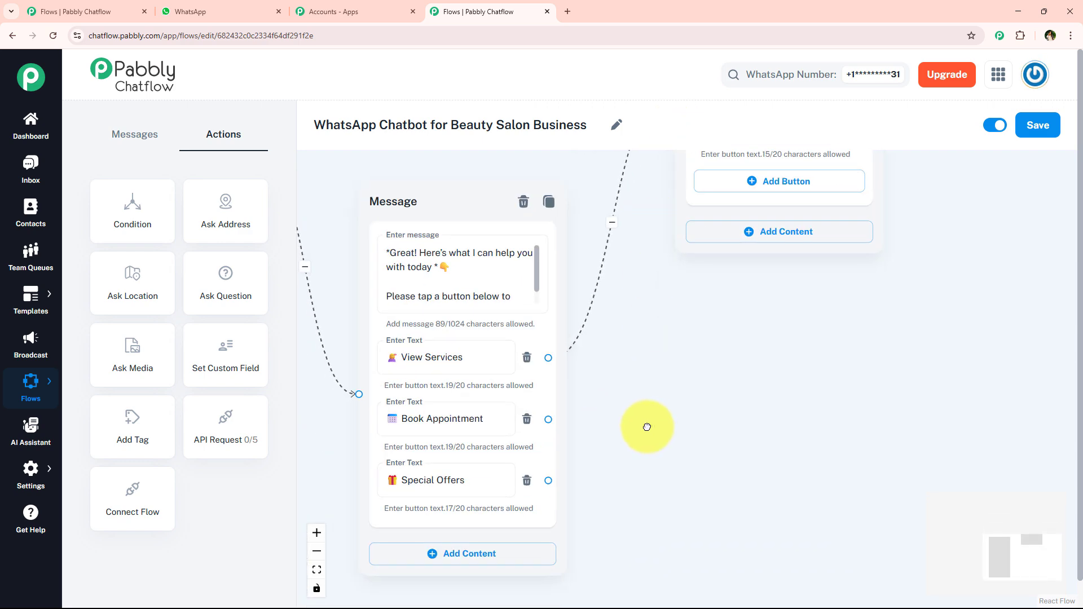
Step: Connect a new Text + Button message to the Book Appointment button of the options message
drag(648, 429, 626, 372)
drag(526, 363, 796, 282)
click(742, 388)
Step: Copy the "Ready to book your salon visit?" message from the WhatsApp chat and paste it into the new message in Pabbly Chatflow
click(175, 14)
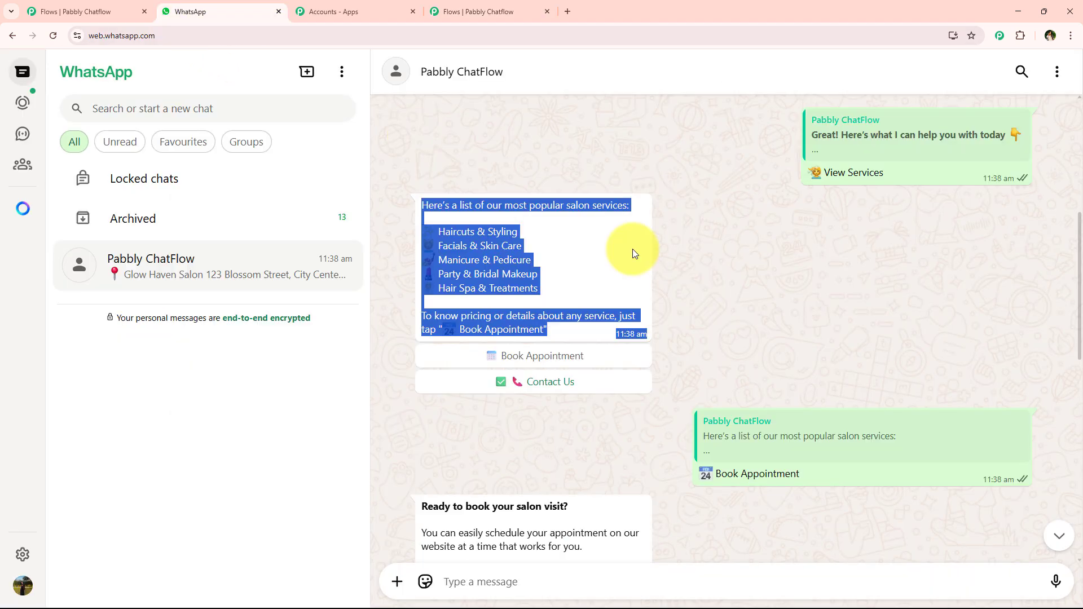
scroll(632, 248, down, 5)
drag(394, 234, 553, 363)
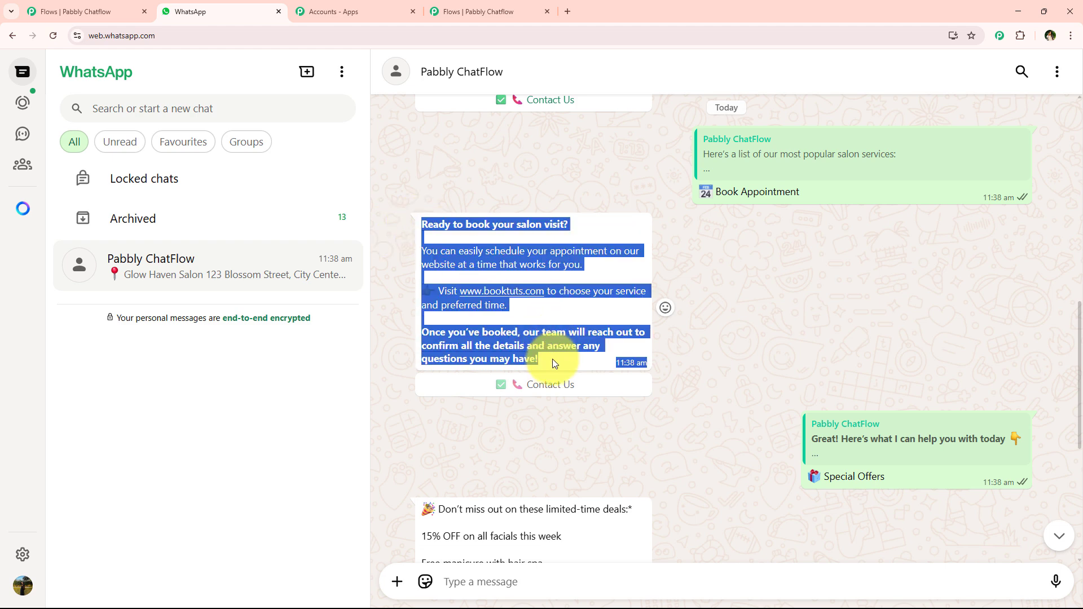
click(440, 12)
click(834, 355)
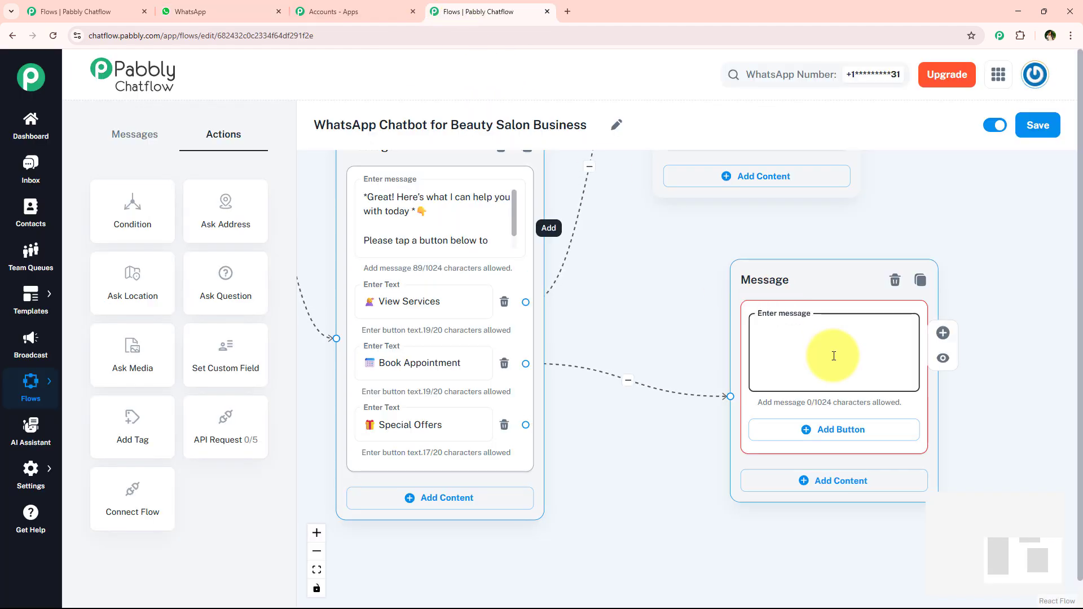
key(ctrl+v)
drag(908, 370, 902, 326)
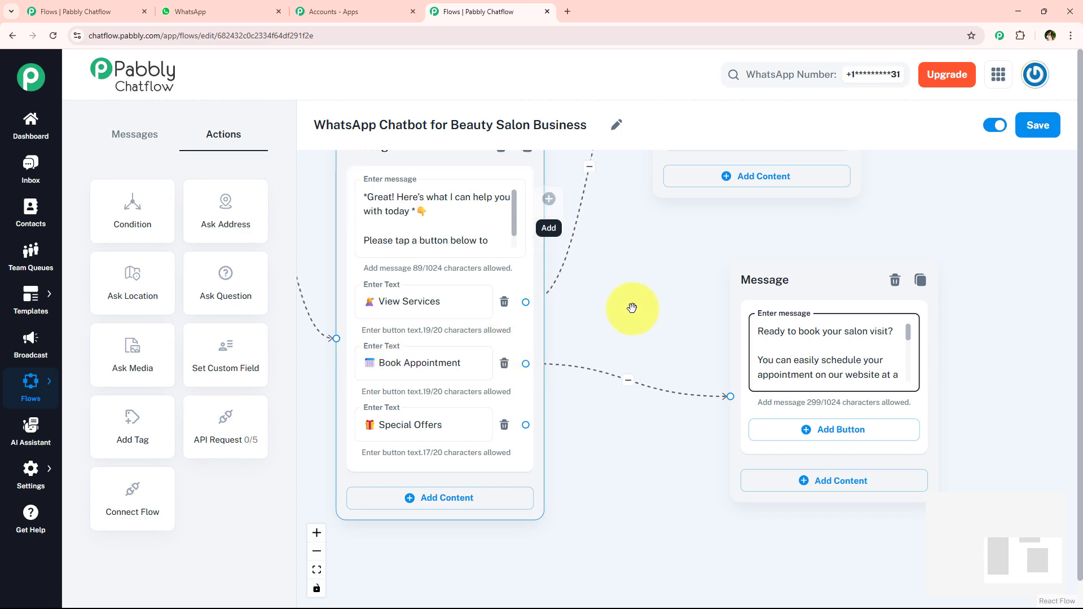
Step: Add a "✅ 📞 Contact Us" button to the booking message and move the node farther from the options message, up and to the right
scroll(632, 308, down, 2)
click(705, 449)
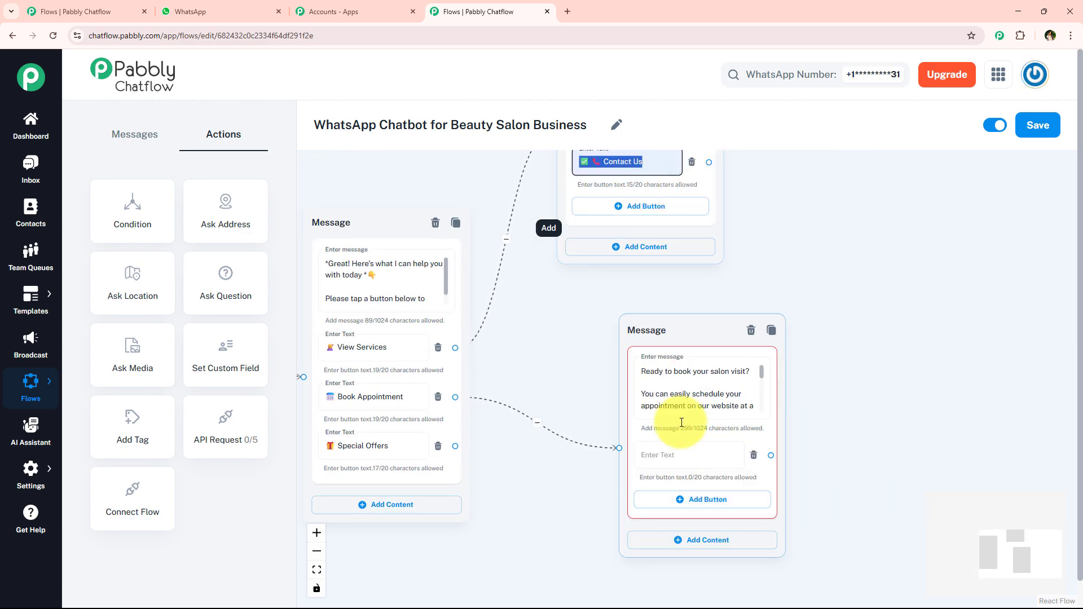
click(687, 449)
text(✅ 📞 Contact Us)
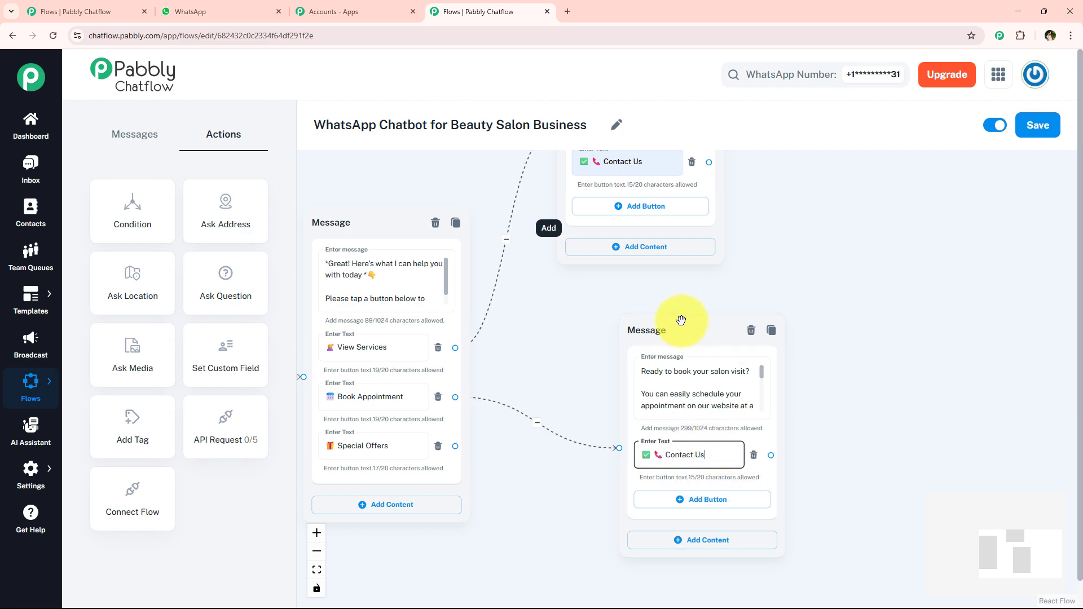
drag(707, 339, 813, 233)
drag(521, 462, 655, 368)
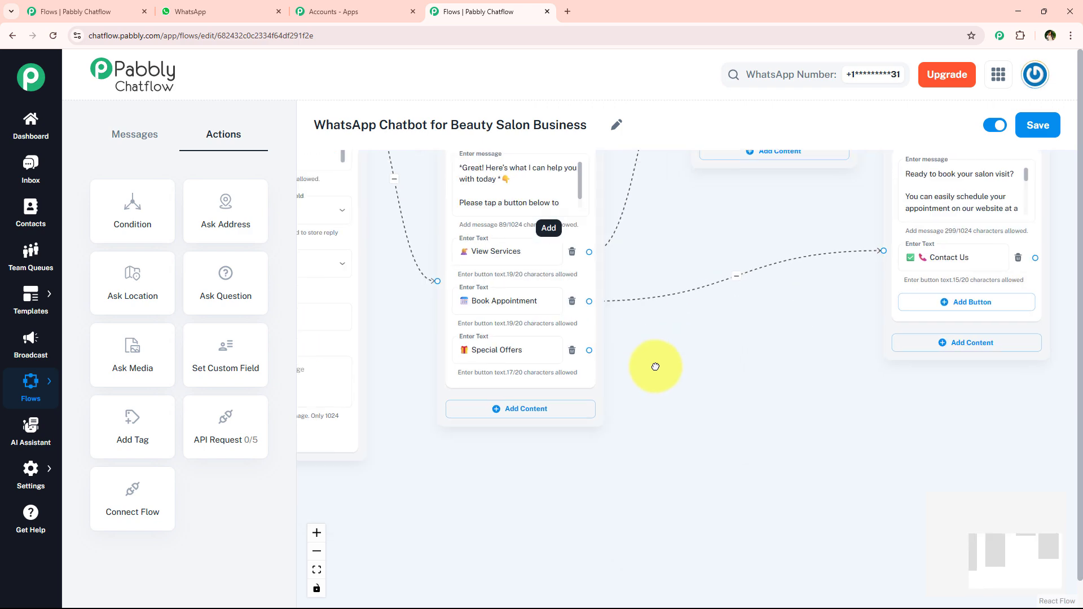
Step: Copy the "Don't miss out on these limited-time deals" message from the WhatsApp chat
scroll(522, 321, up, 3)
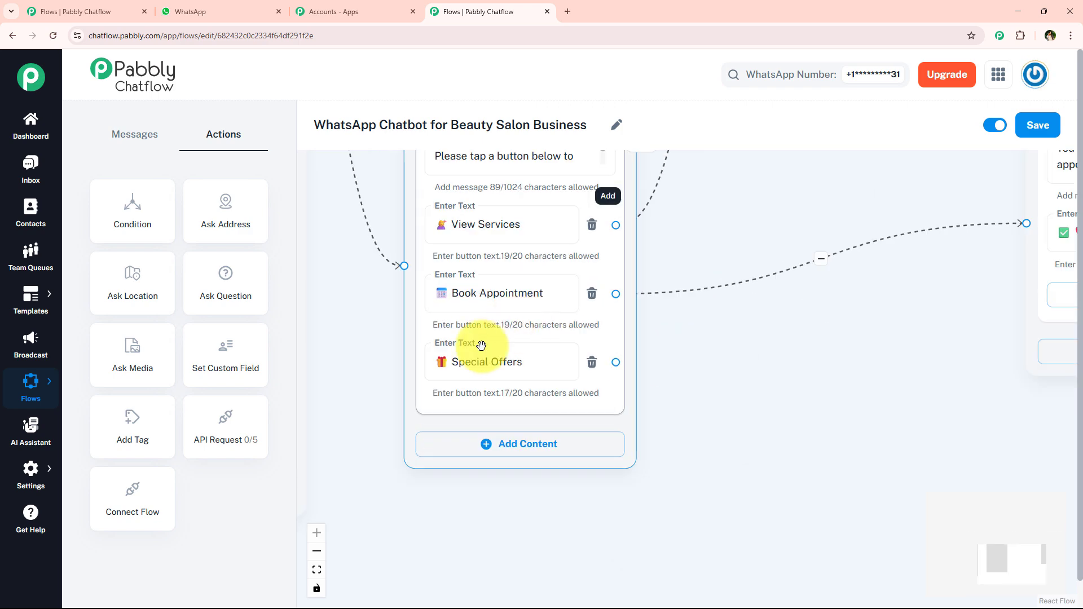
click(190, 11)
scroll(620, 361, down, 5)
scroll(567, 343, down, 1)
drag(423, 171, 509, 296)
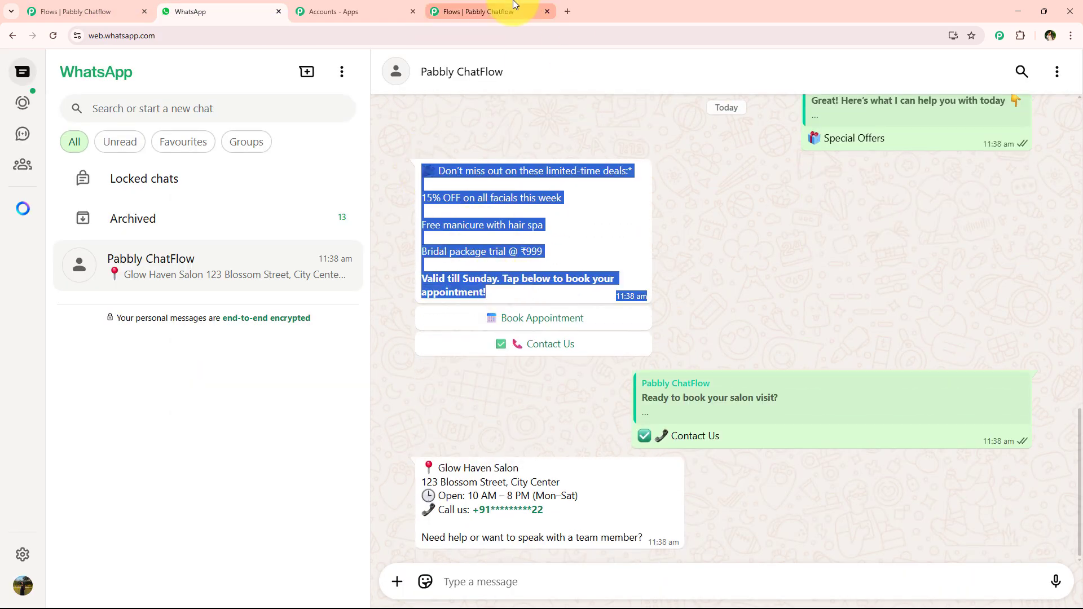
Step: Switch to Pabbly Chatflow and connect a new Text + Button message to the Special Offers button
click(485, 11)
drag(805, 357, 636, 359)
scroll(555, 377, down, 1)
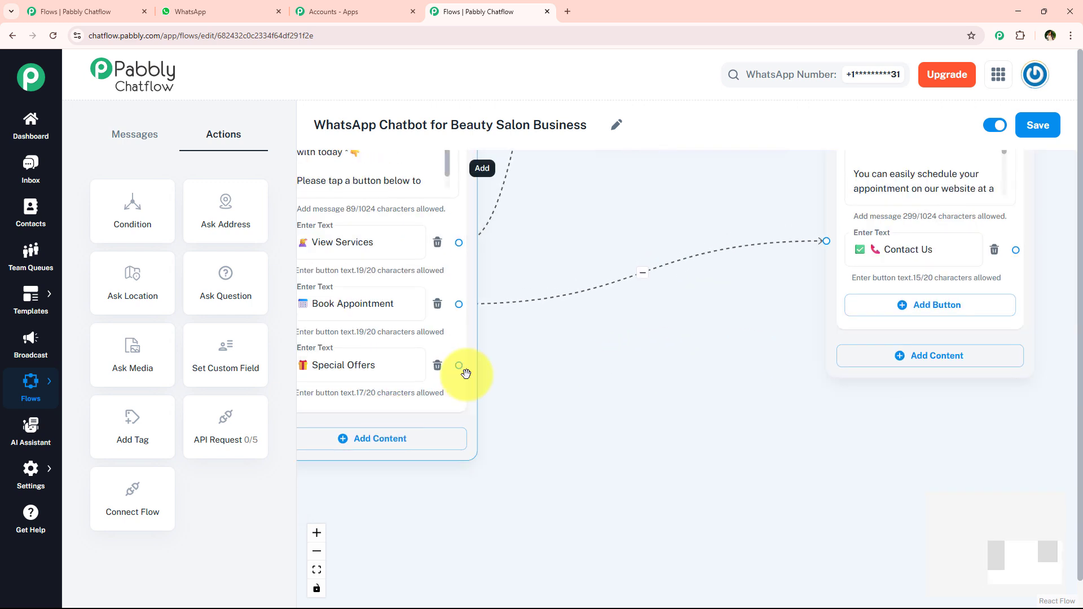
drag(458, 365, 584, 384)
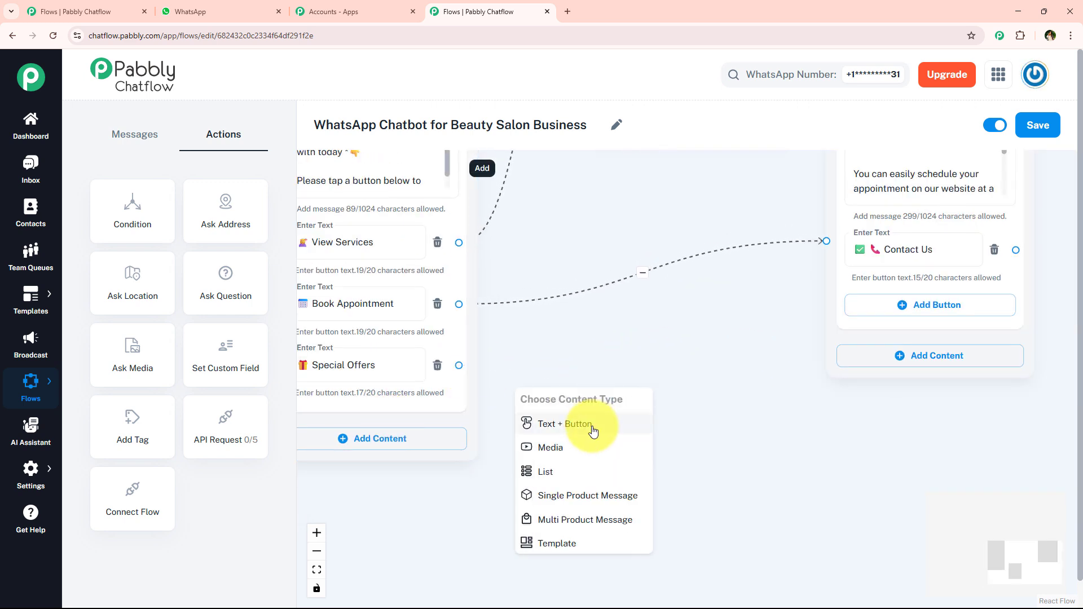
click(591, 425)
Step: Paste the copied deals text into the new offers message and insert an asterisk before "Don't" to bold the first line
key(ctrl+v)
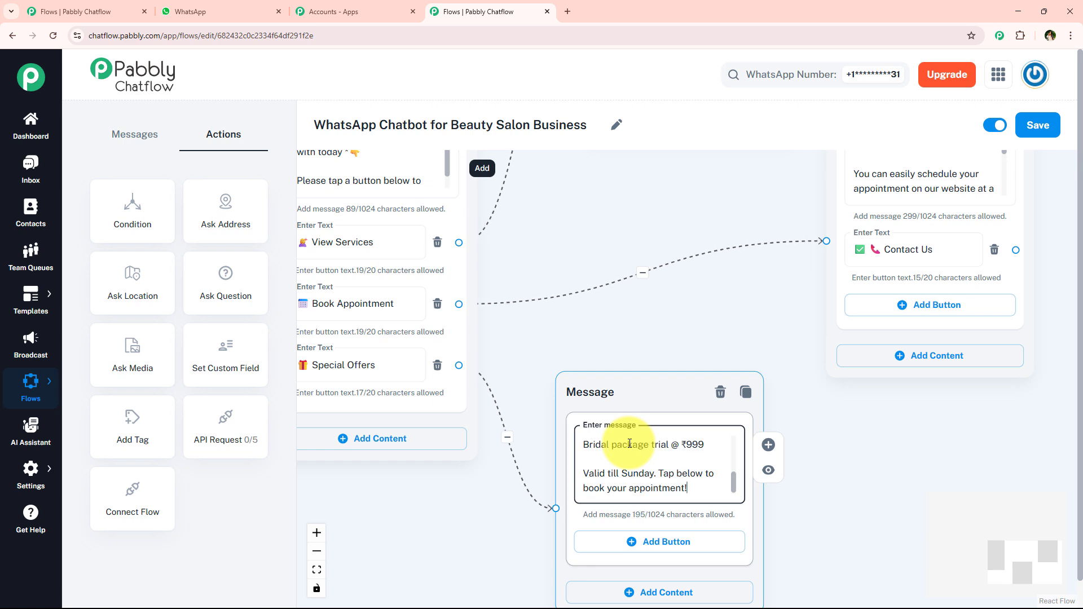
drag(733, 481, 743, 433)
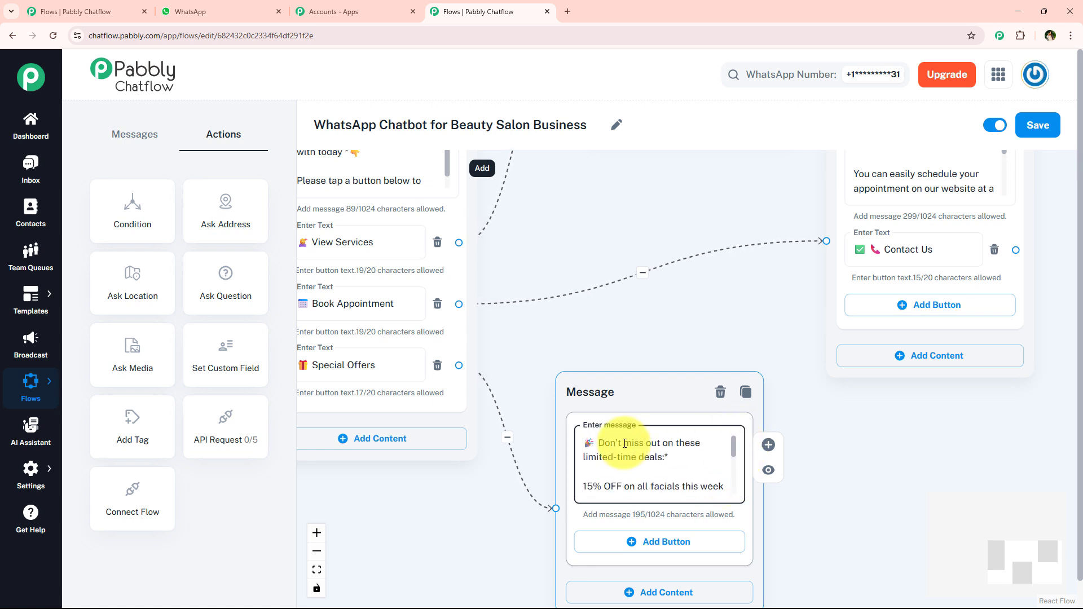
click(598, 443)
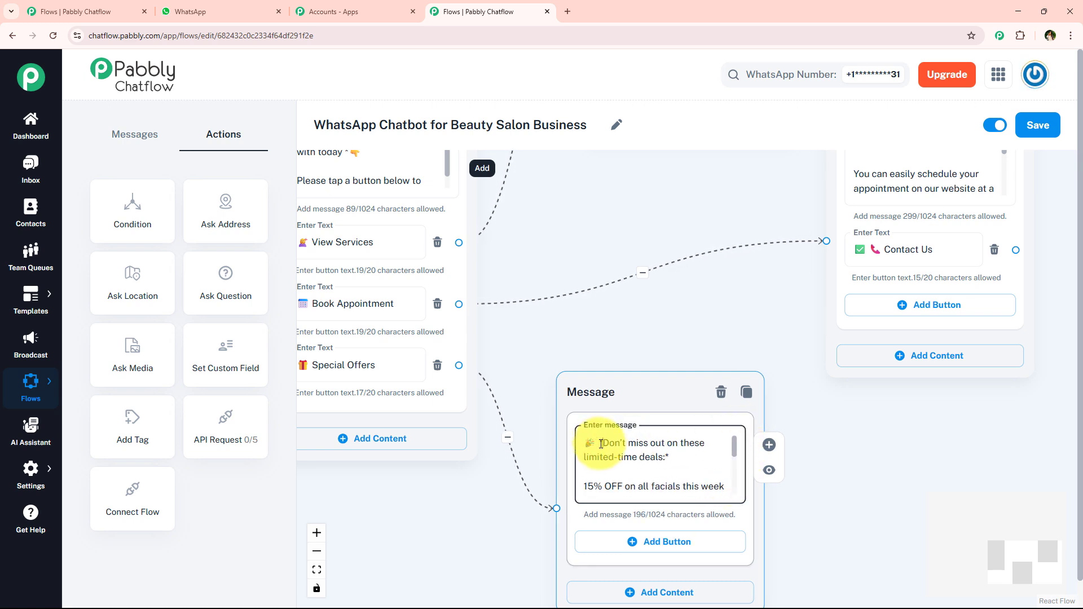
Step: Check the offers message's buttons in the WhatsApp chat and add matching "Book Appointment" and "✅ 📞 Contact Us" buttons in Pabbly Chatflow
scroll(672, 368, down, 5)
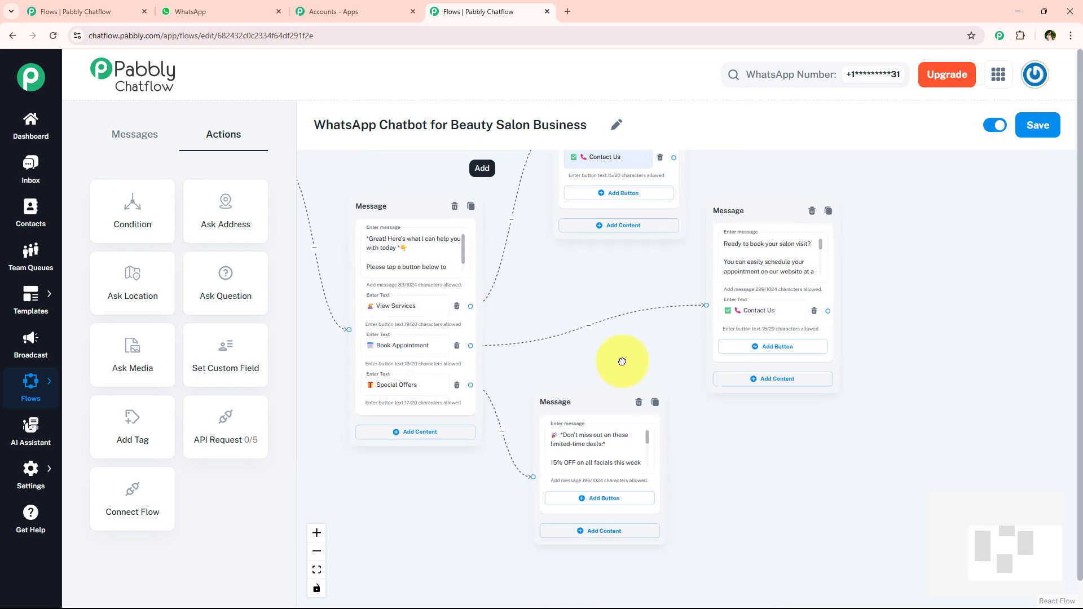
scroll(622, 362, down, 2)
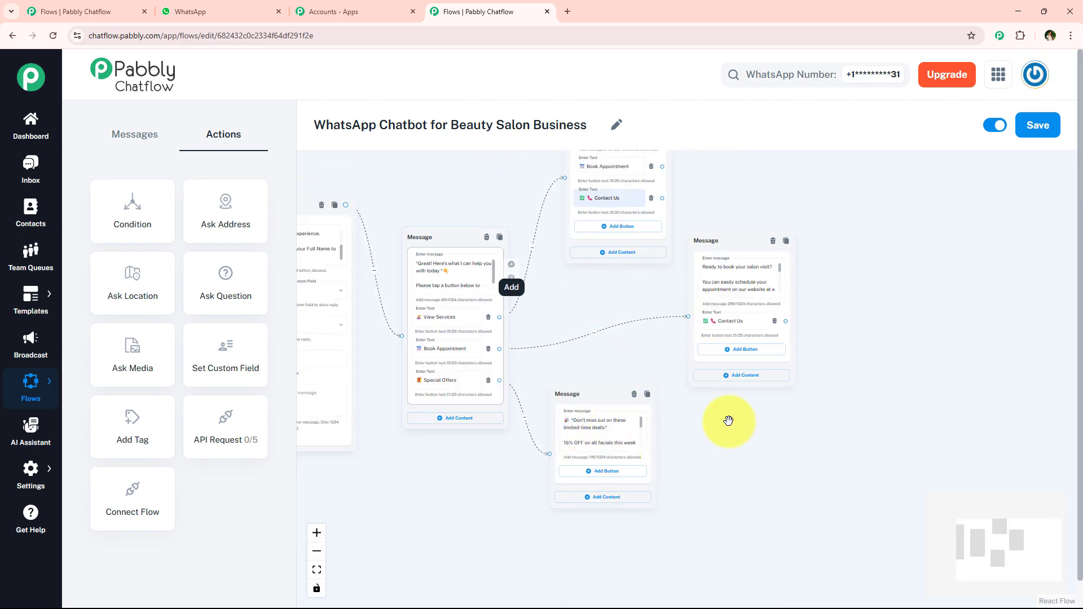
click(217, 11)
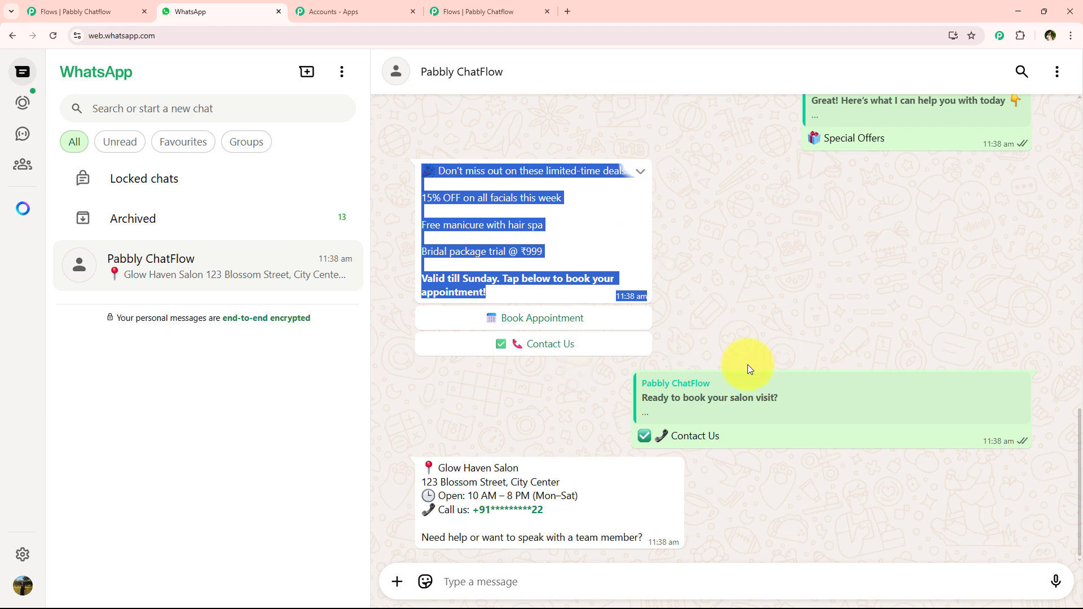
click(909, 190)
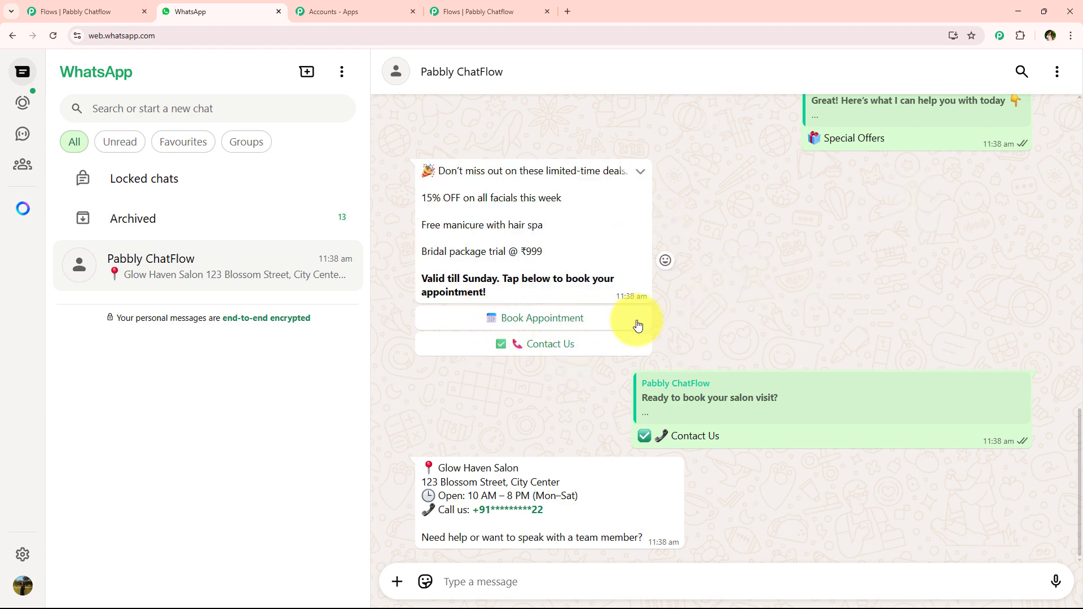
click(490, 10)
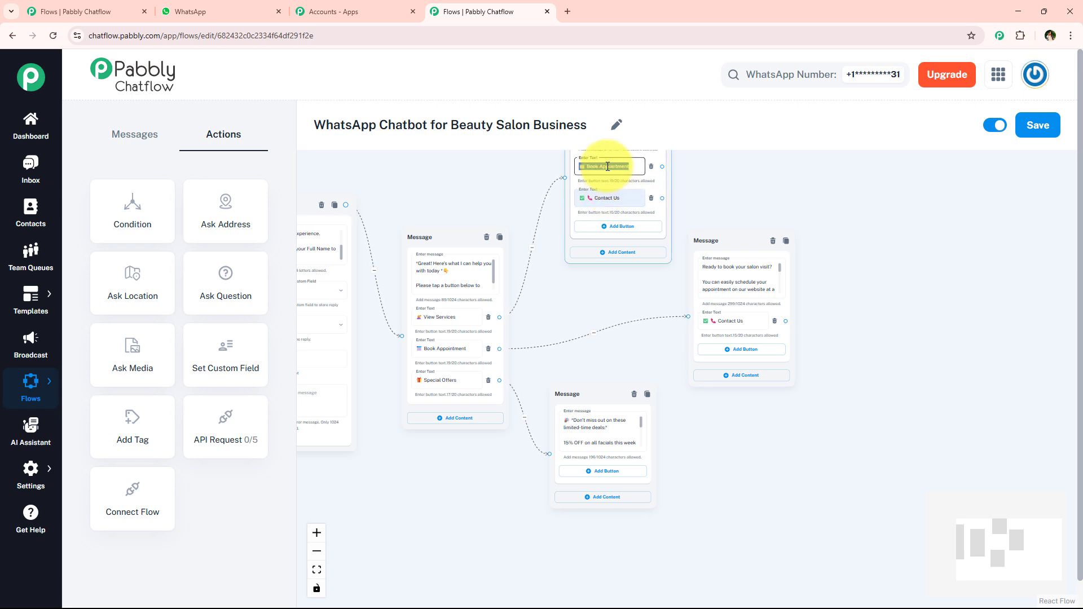
click(605, 472)
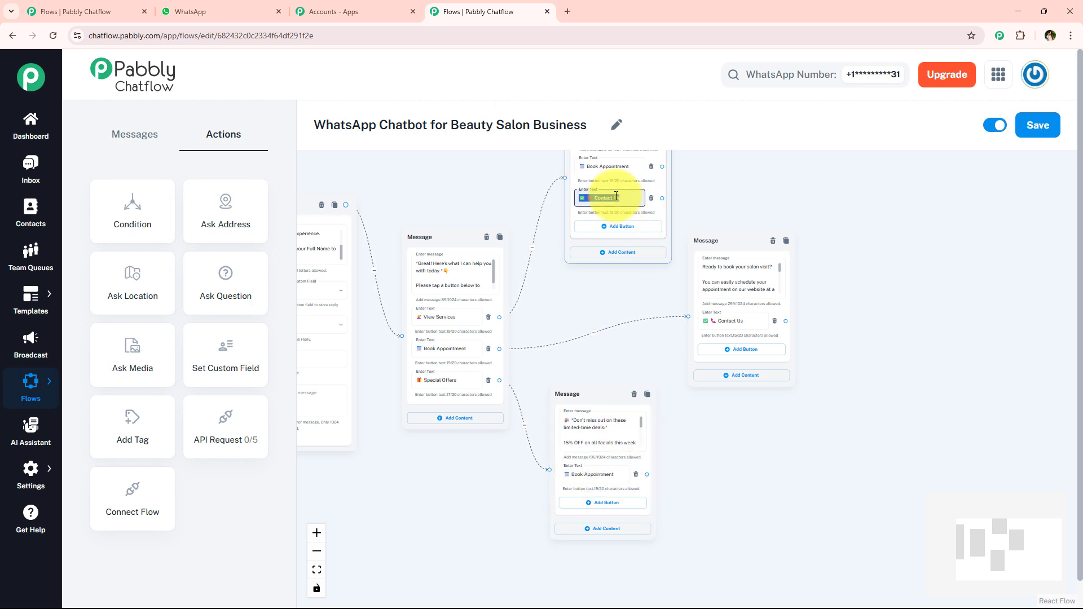
click(604, 505)
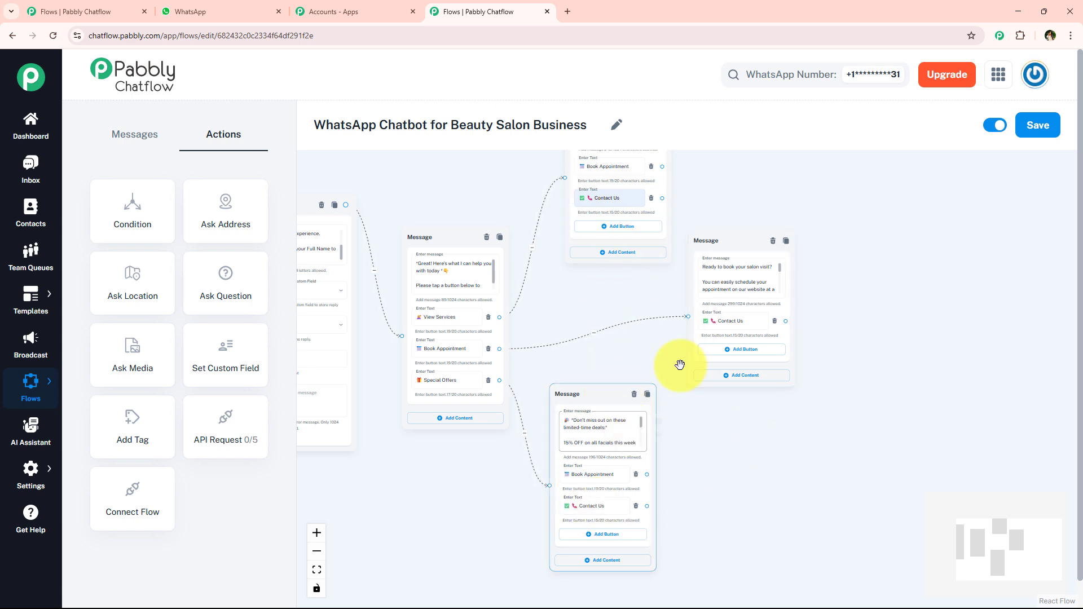
Step: Shift the booking message farther right and connect the services message's Book Appointment button to it
drag(764, 182, 727, 258)
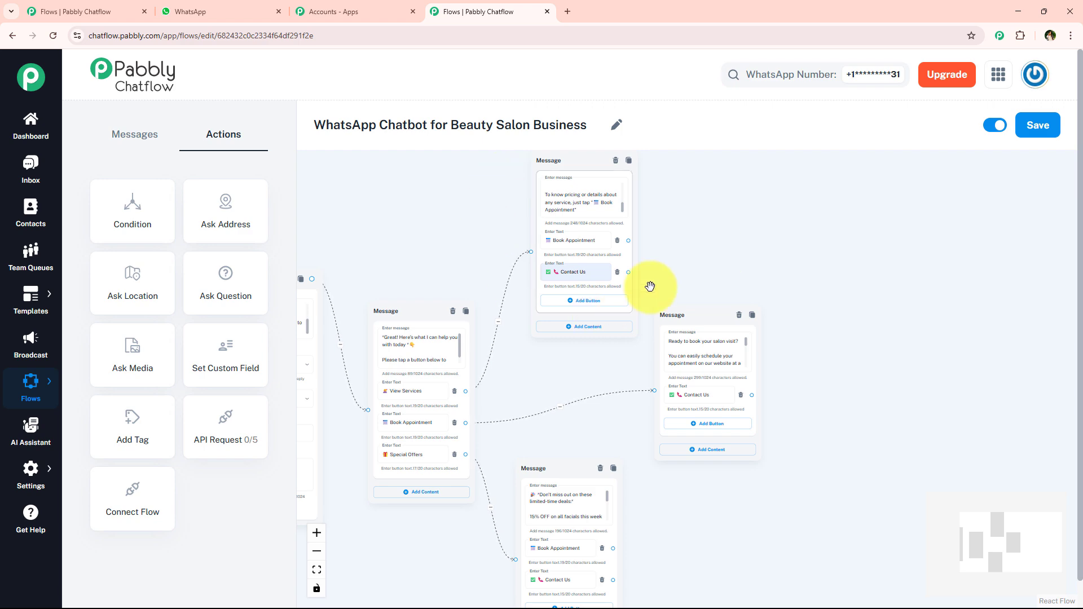
scroll(587, 237, up, 2)
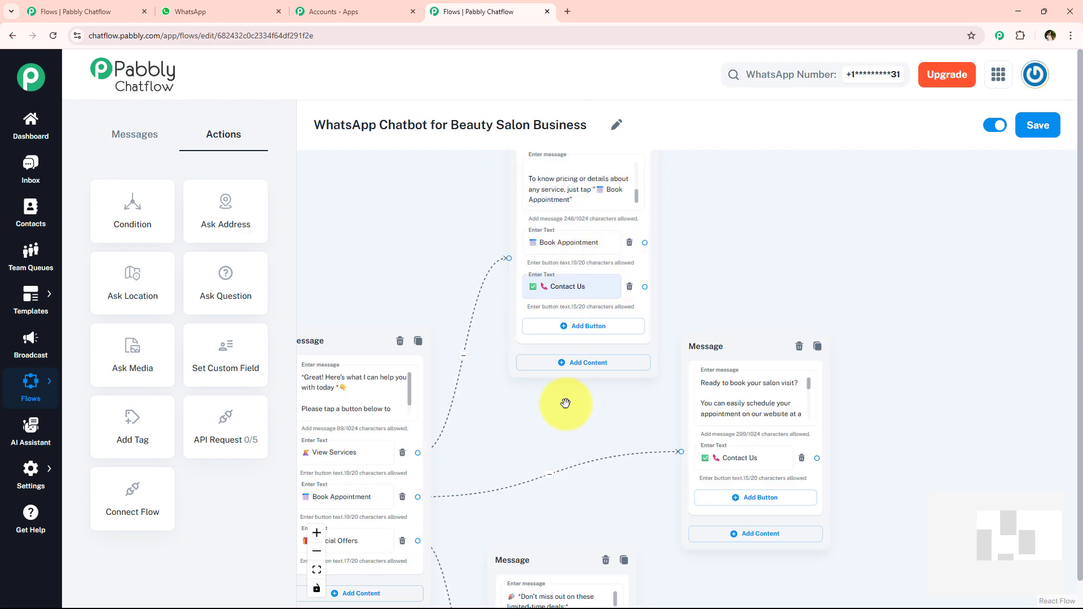
drag(711, 341, 774, 344)
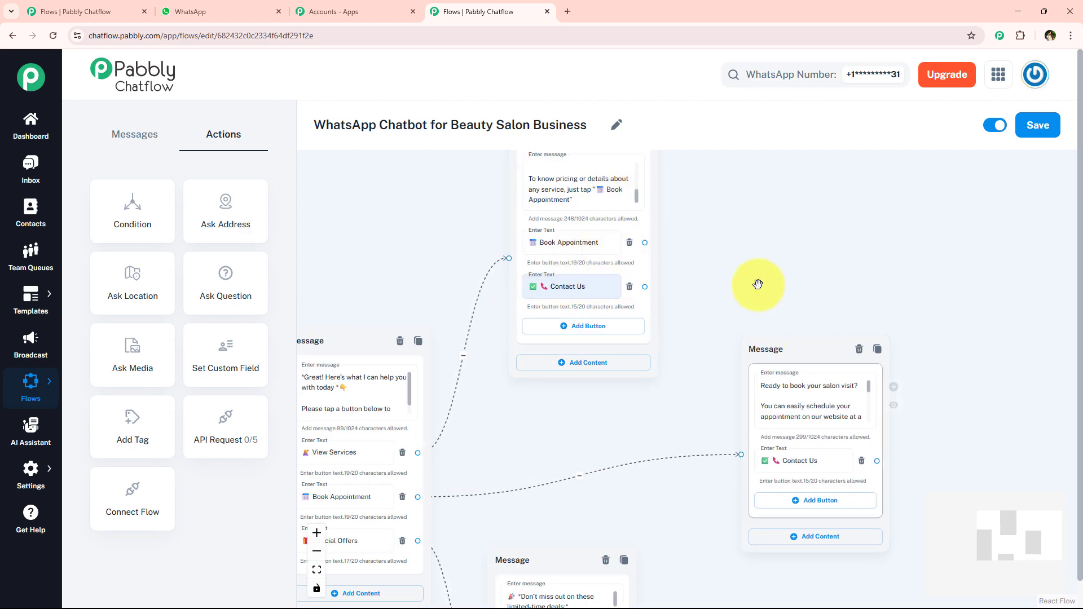
mouse_move(645, 243)
mouse_down()
mouse_move(745, 488)
mouse_move(718, 505)
mouse_move(708, 405)
mouse_up()
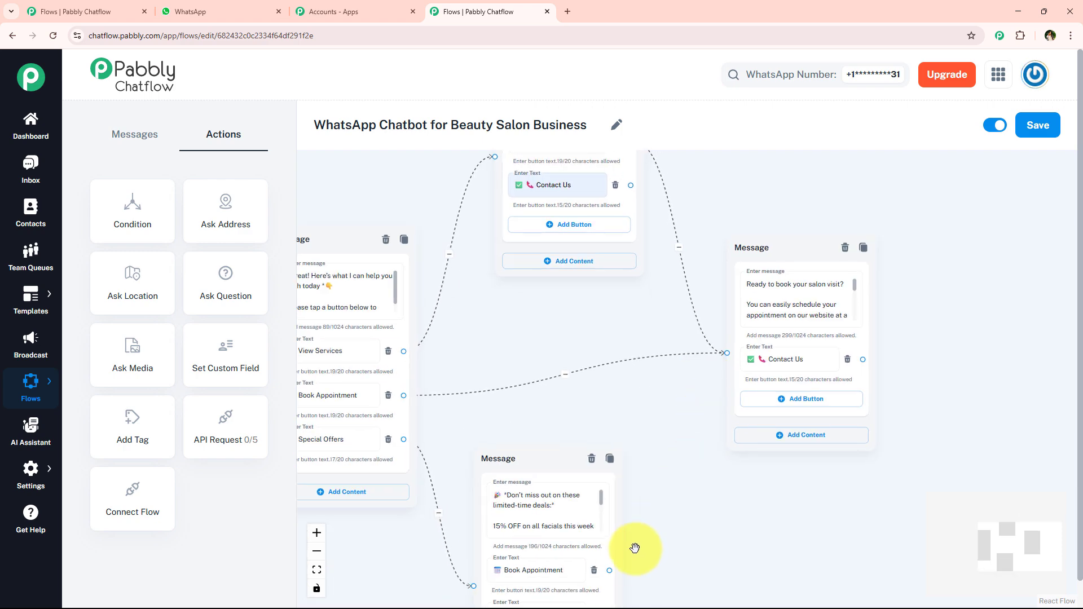
Step: Connect the offers message's Book Appointment button to the existing booking message
drag(682, 468, 685, 527)
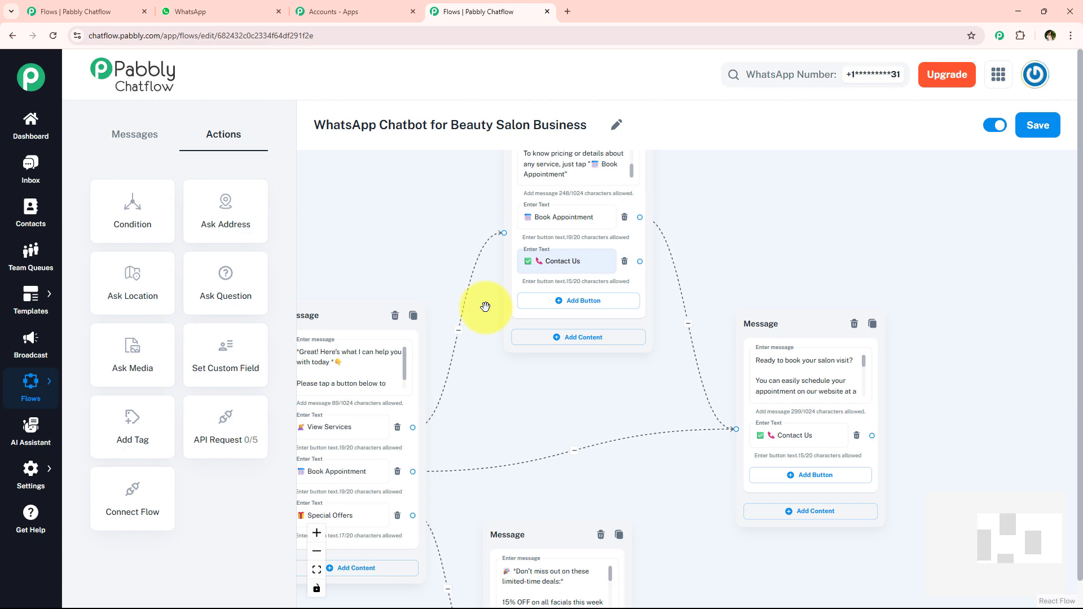
scroll(718, 188, down, 4)
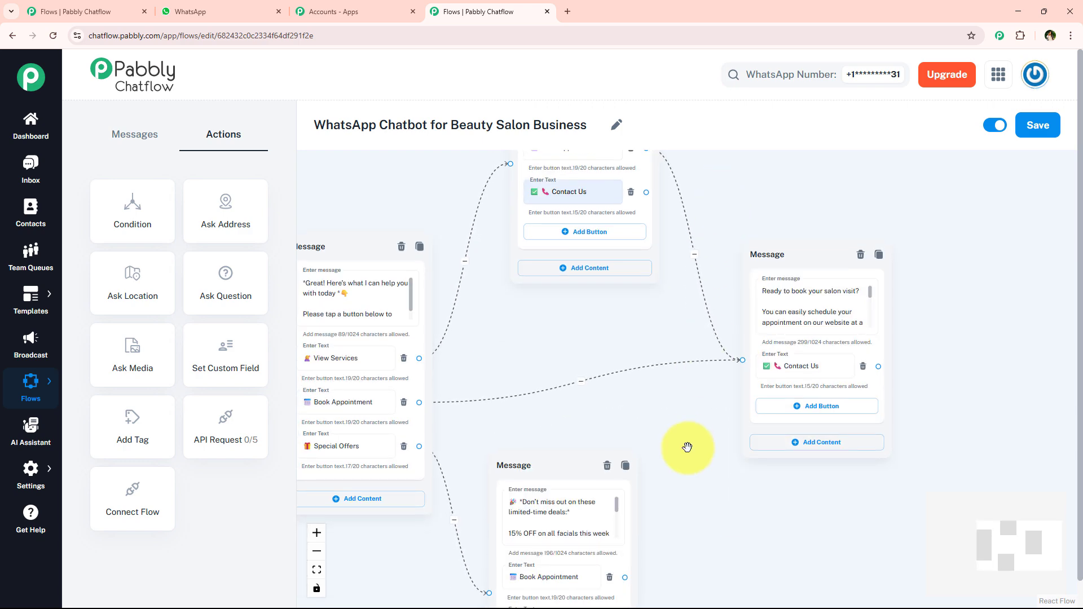
drag(610, 544, 702, 374)
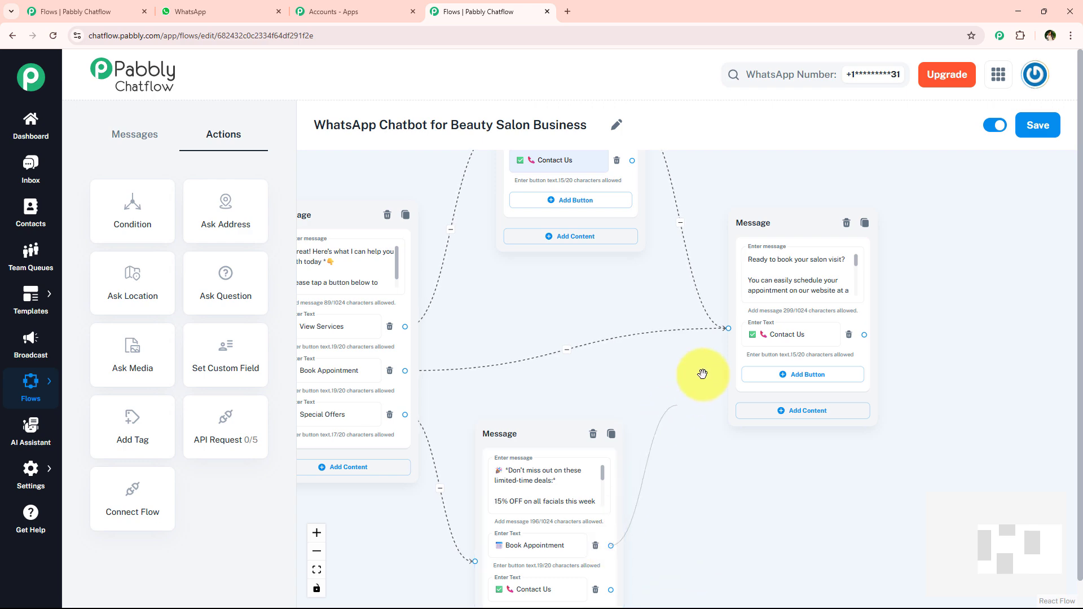
scroll(716, 436, down, 2)
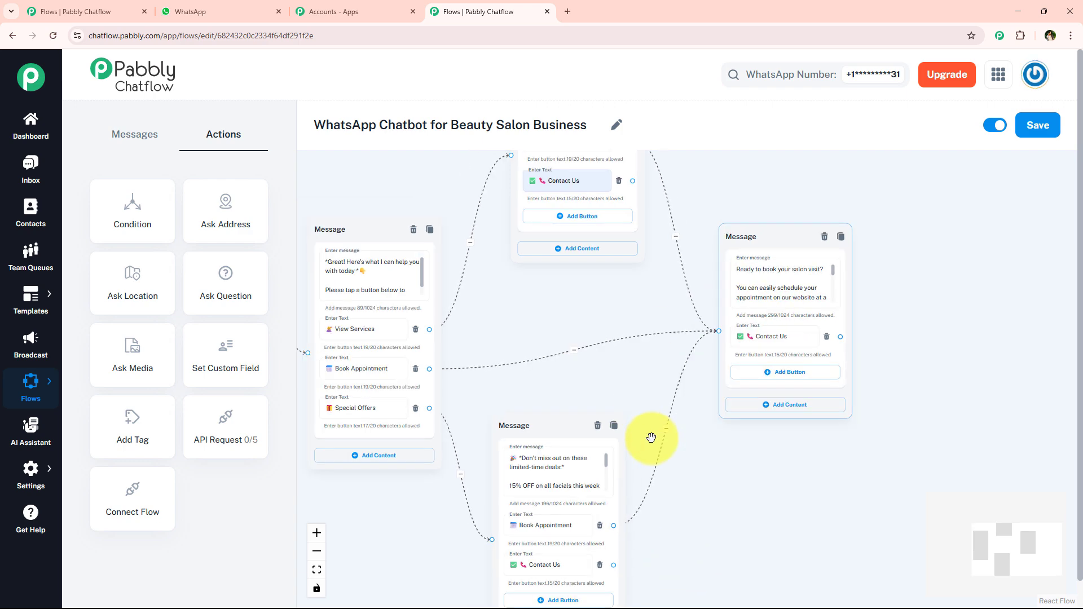
Step: Nudge the booking message and connect a new Text + Button message to the services message's Contact Us button
drag(749, 284, 757, 268)
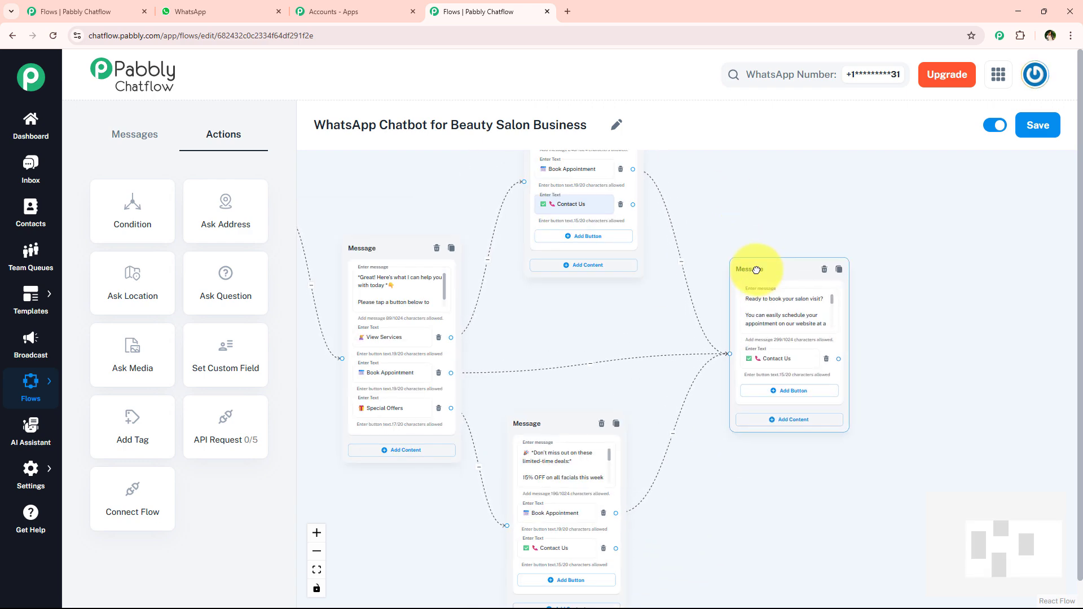
drag(758, 221, 723, 187)
drag(597, 170, 899, 327)
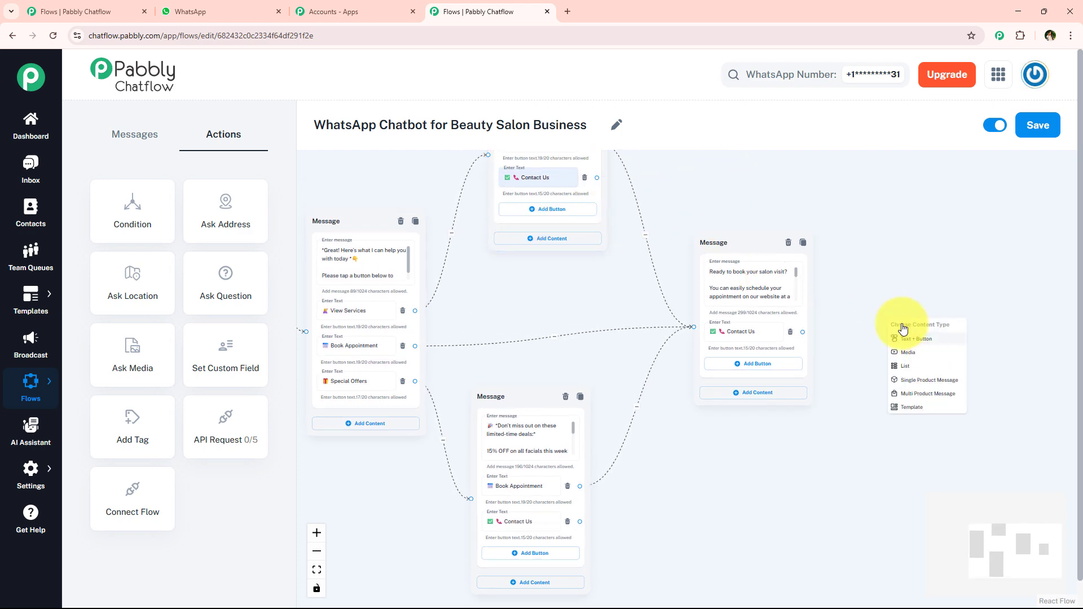
scroll(953, 326, up, 2)
click(928, 346)
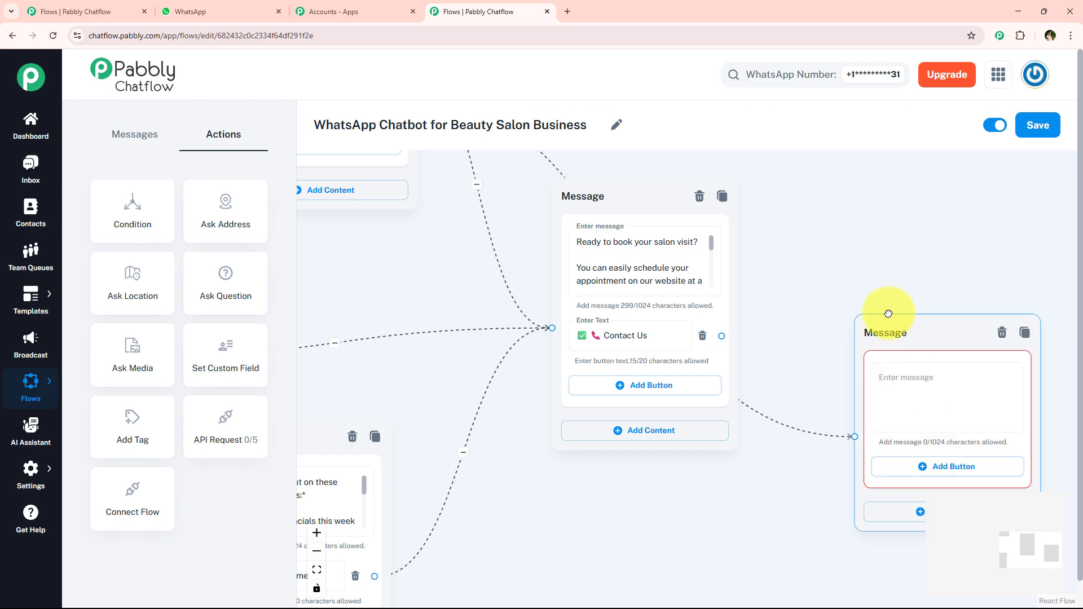
Step: Copy the salon's contact details reply from the WhatsApp chat into the new message in Pabbly Chatflow, dropping its final question mark
click(191, 11)
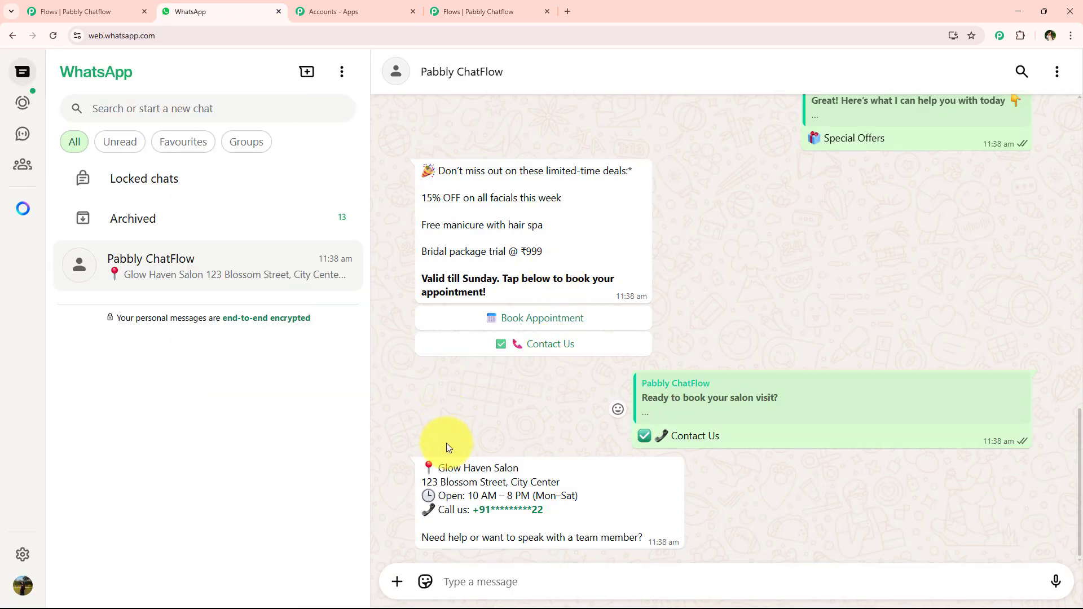
drag(438, 468, 663, 540)
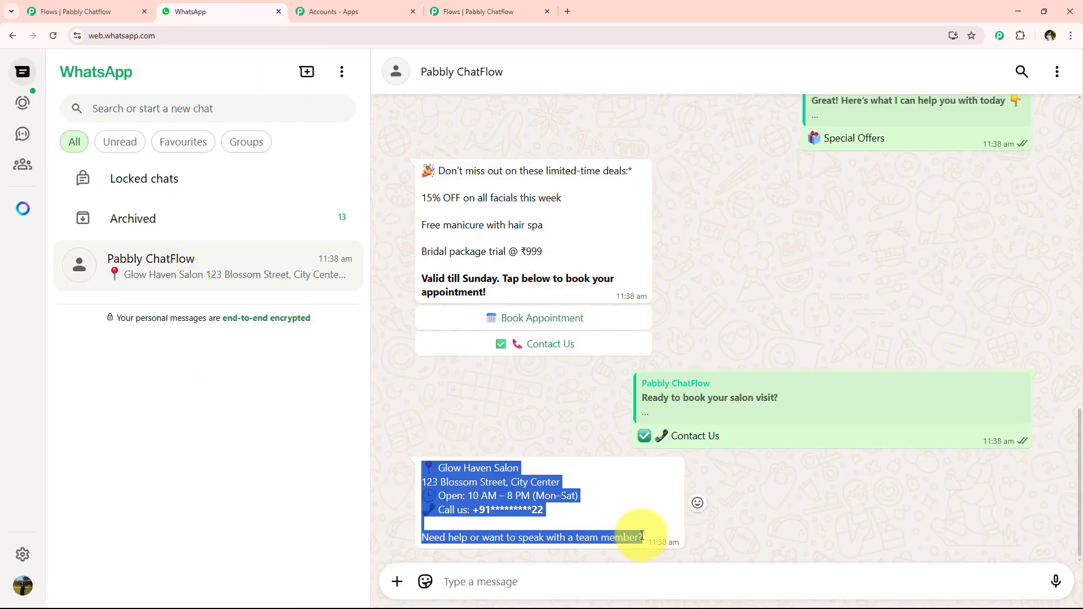
click(474, 11)
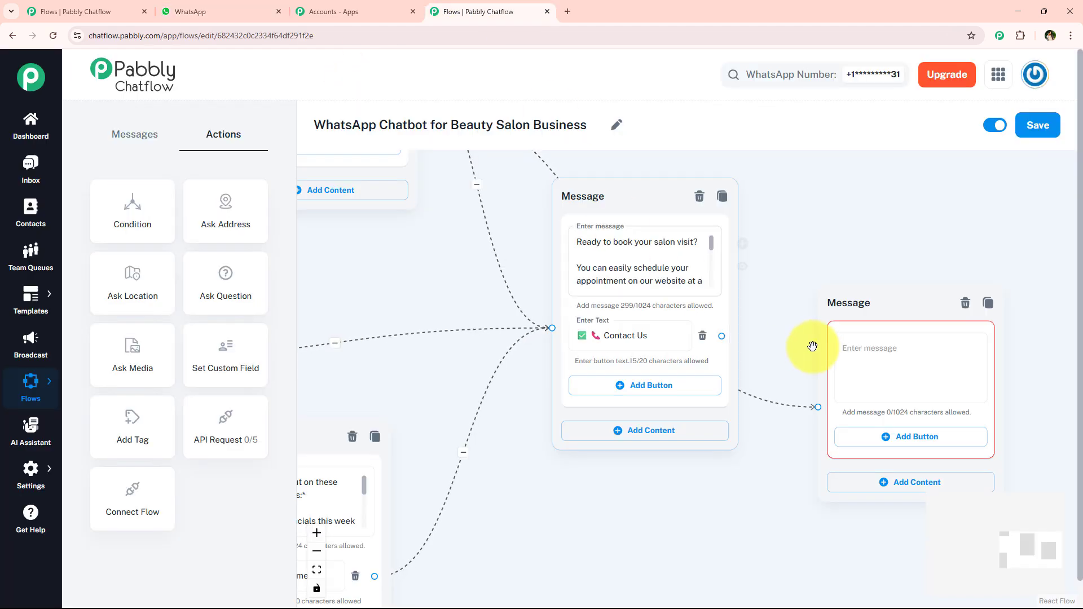
click(915, 359)
key(ctrl+v)
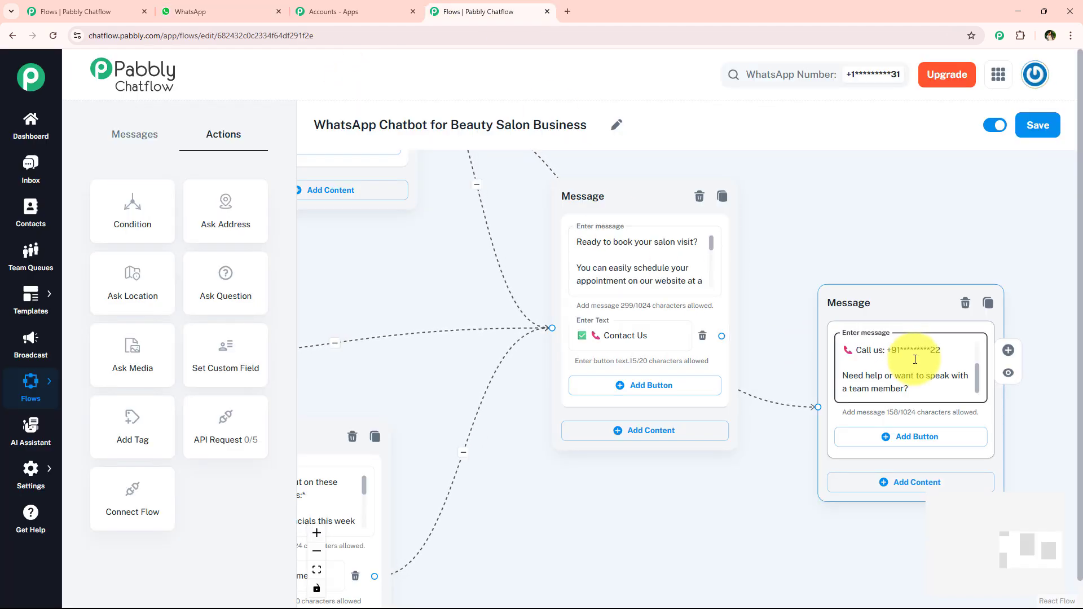
click(846, 247)
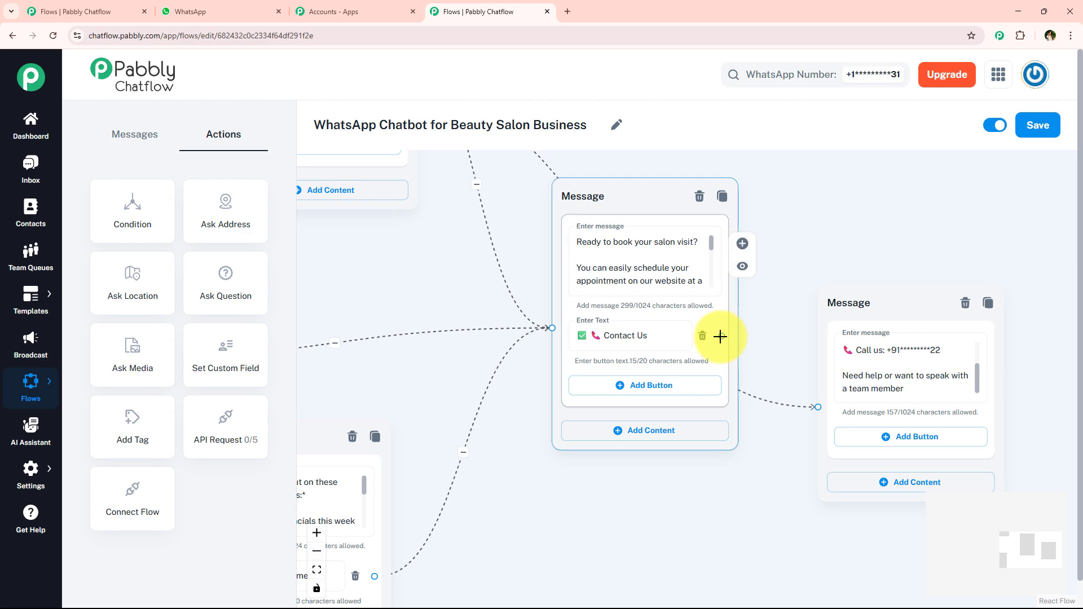
Step: Connect the Contact Us buttons of the booking message and the offers message to the contact details message
drag(721, 335, 818, 406)
drag(753, 489, 715, 375)
drag(448, 485, 510, 437)
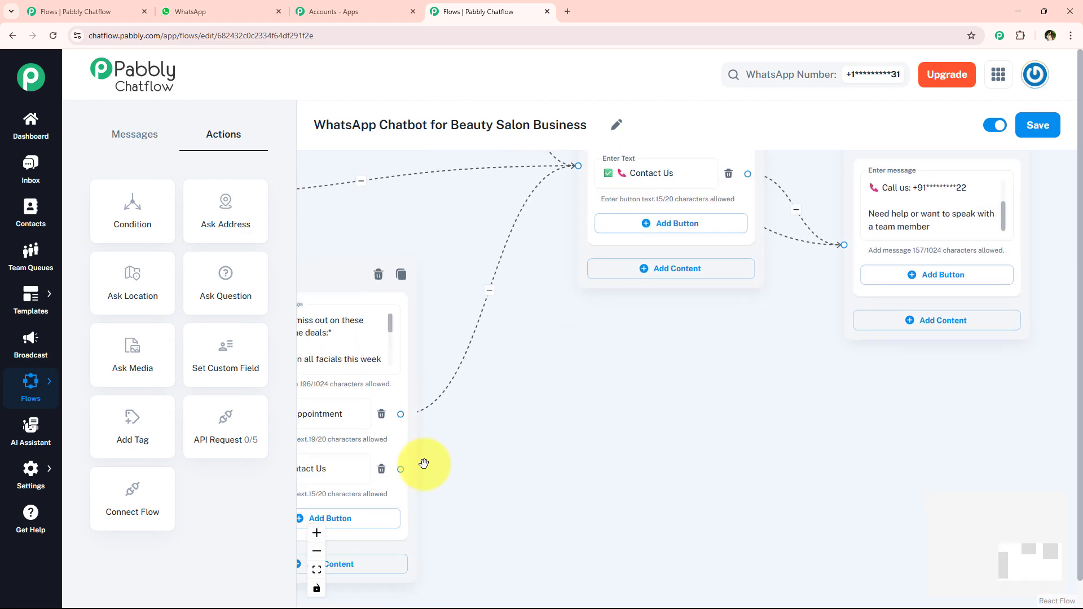
scroll(469, 462, down, 1)
drag(407, 468, 804, 269)
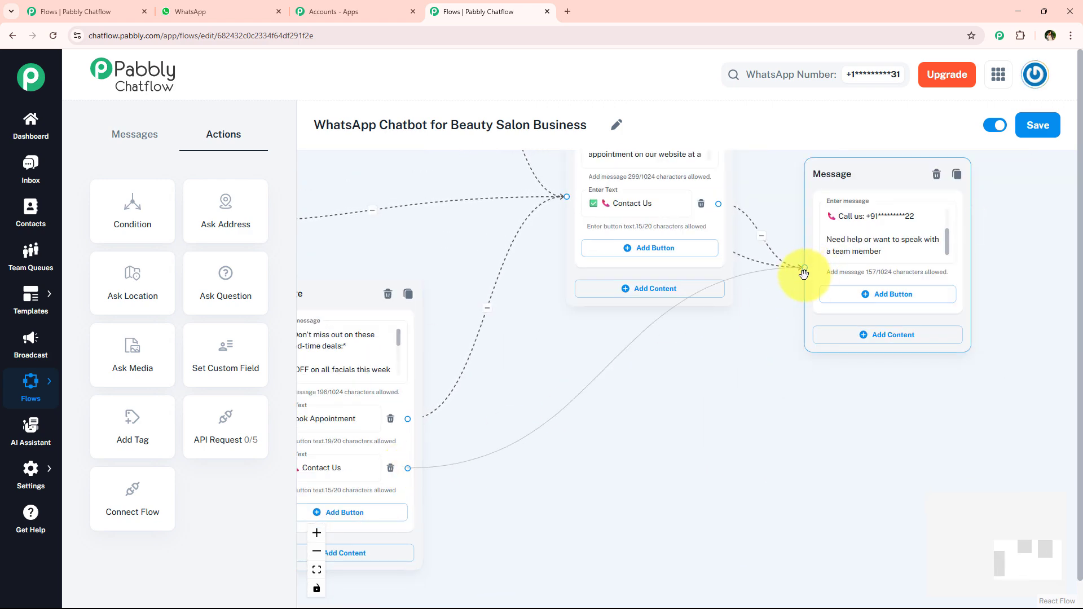
Step: Look over the whole beauty salon chatbot flow and save it
scroll(722, 365, down, 2)
scroll(723, 365, down, 2)
drag(532, 242, 725, 353)
scroll(710, 353, down, 3)
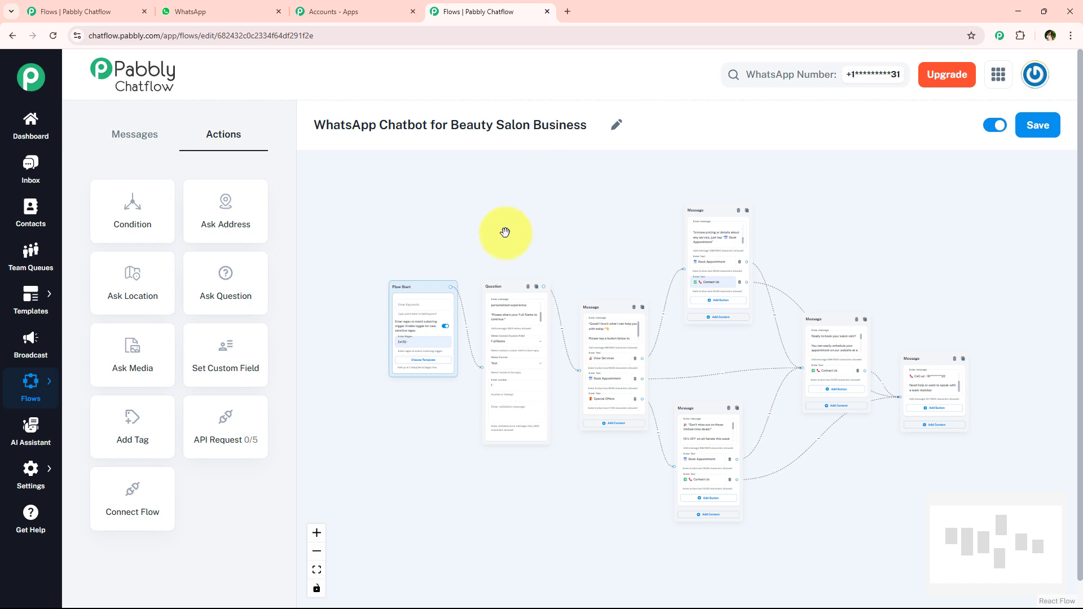
drag(454, 126, 586, 125)
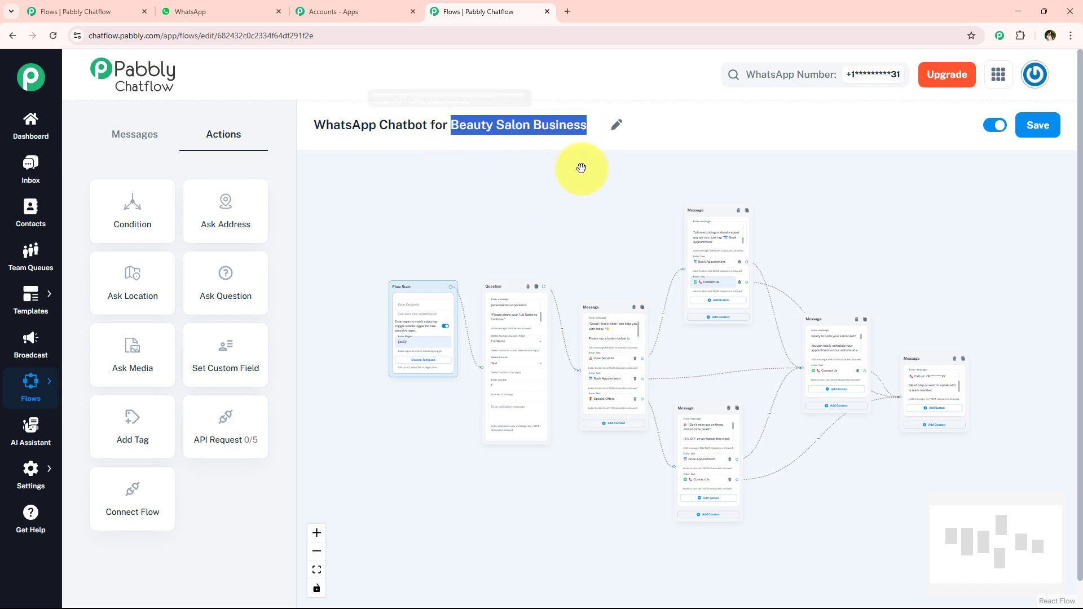
click(700, 125)
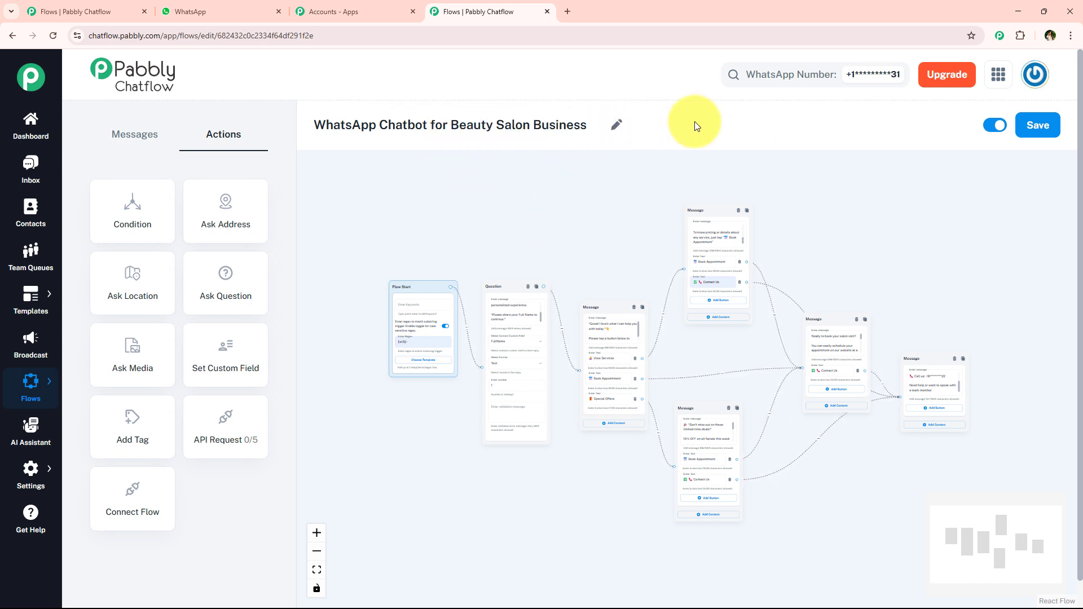
click(1049, 129)
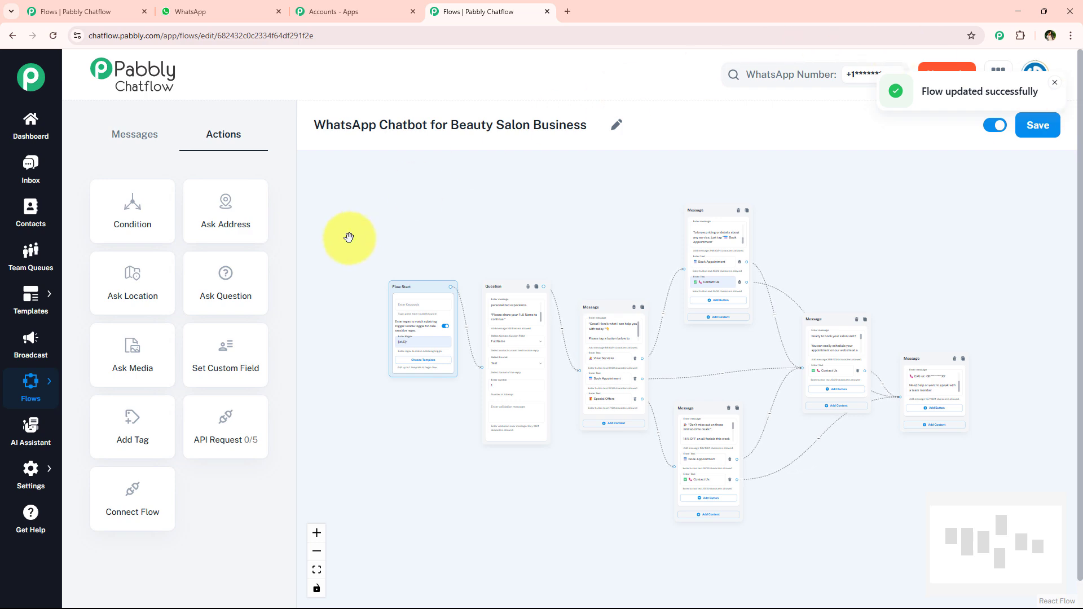
scroll(395, 323, up, 2)
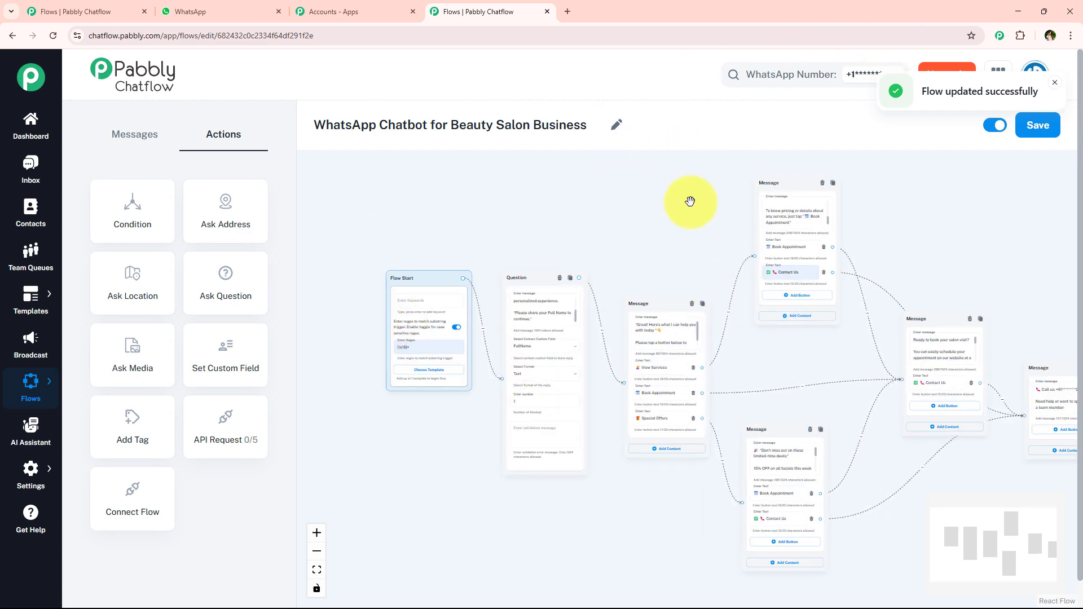
scroll(399, 331, up, 5)
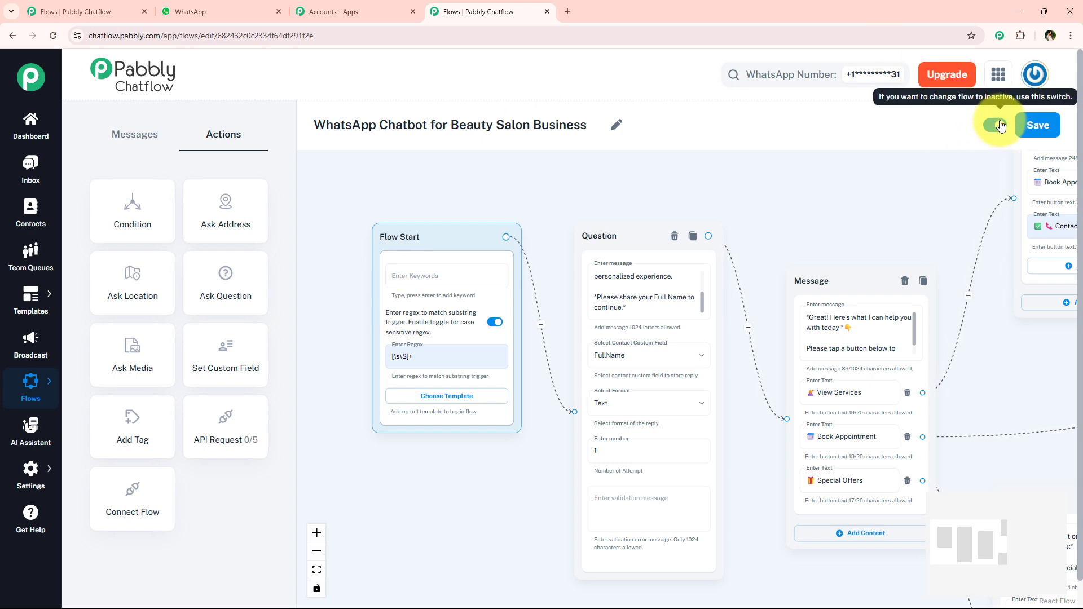
Step: Switch to WhatsApp and clear the Pabbly ChatFlow chat
click(265, 10)
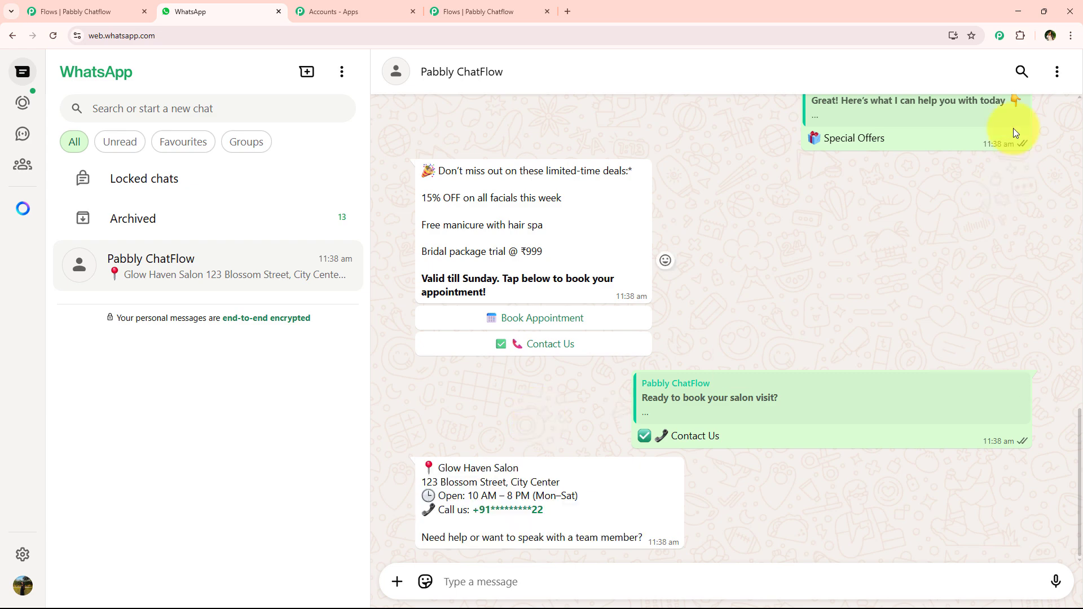
click(1057, 72)
click(993, 315)
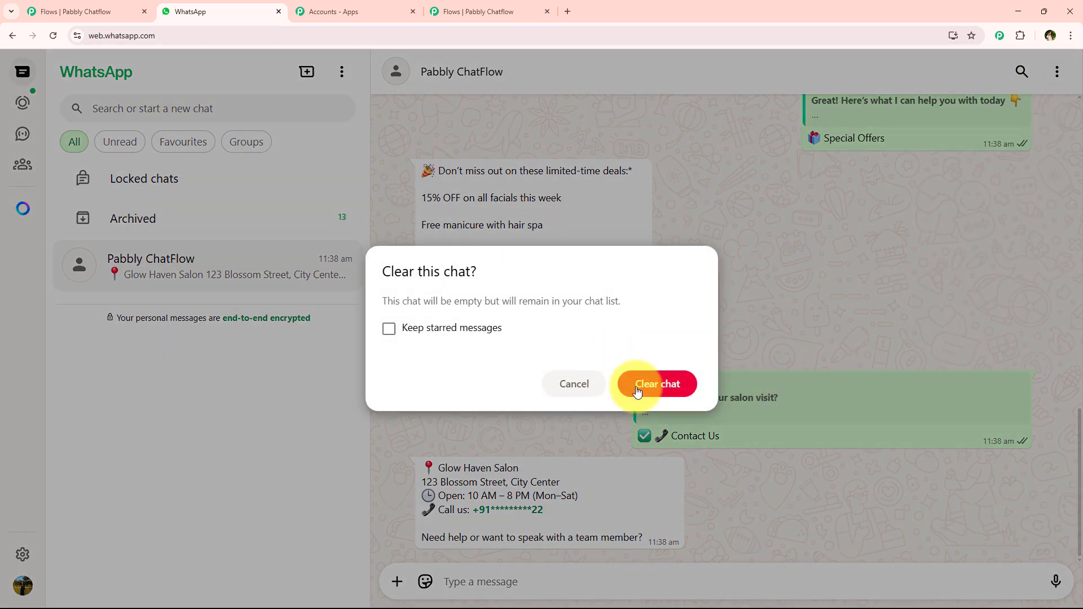
click(637, 391)
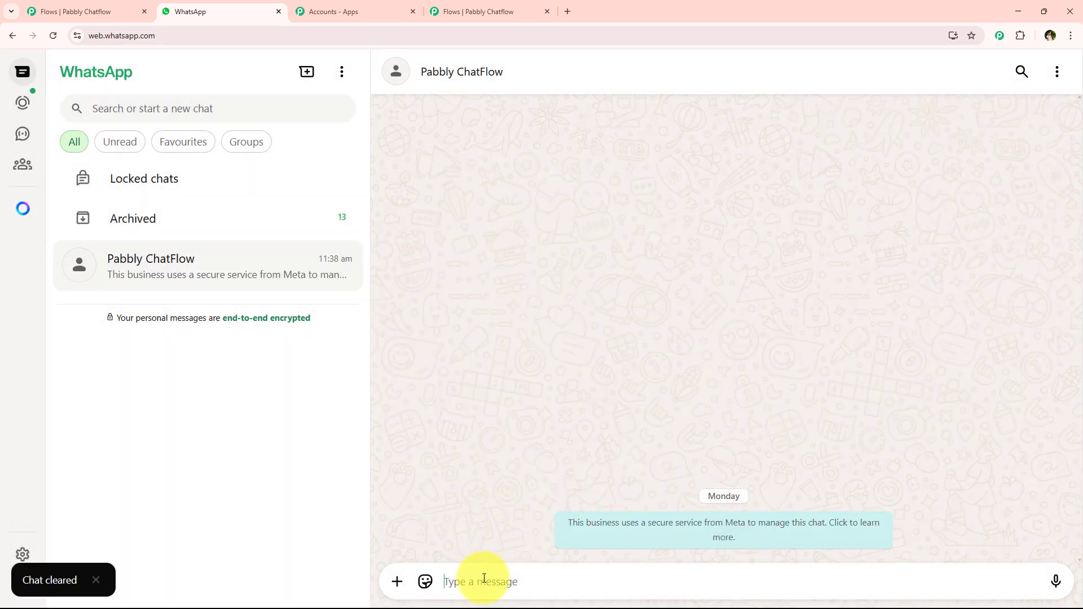
Step: Test the chatbot by sending "Hey I want to book an Appointment" and answering the name request with a test full name
click(484, 578)
text(Hey)
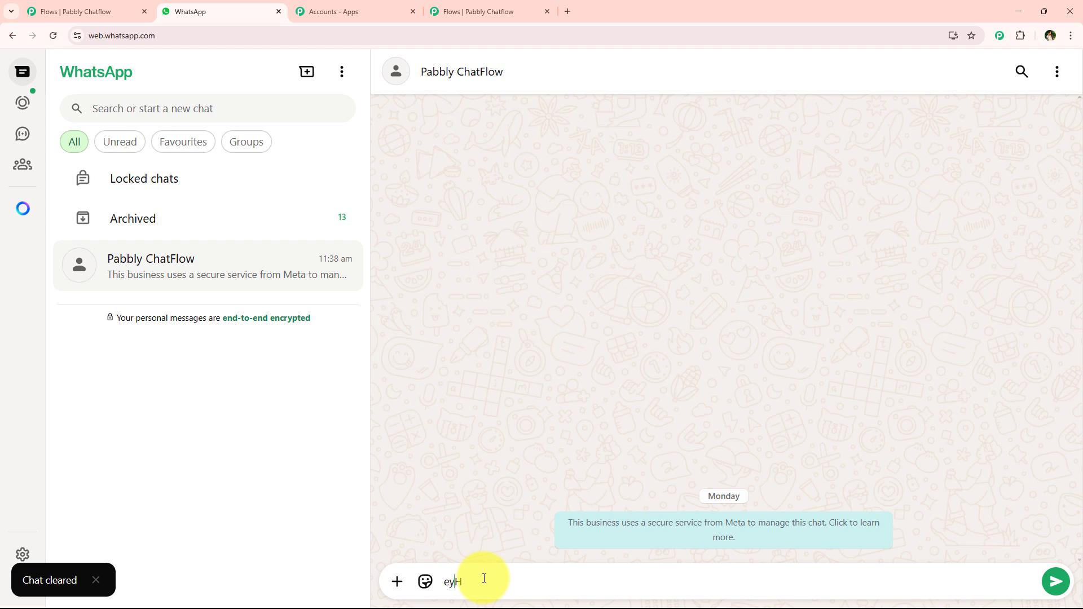
text(I )
text(want)
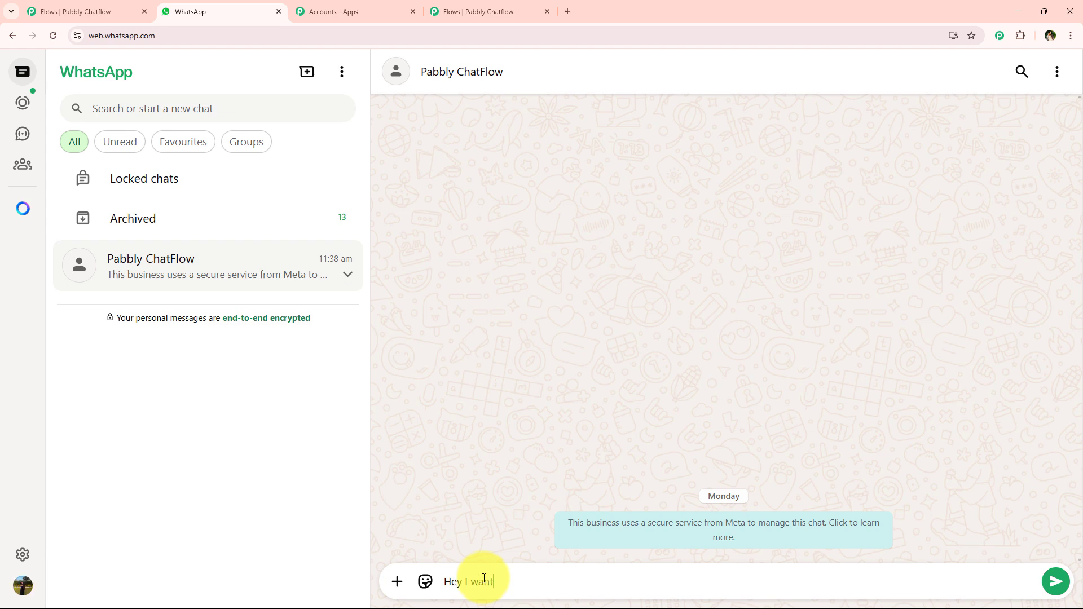
text( to book an Appointment)
key(Return)
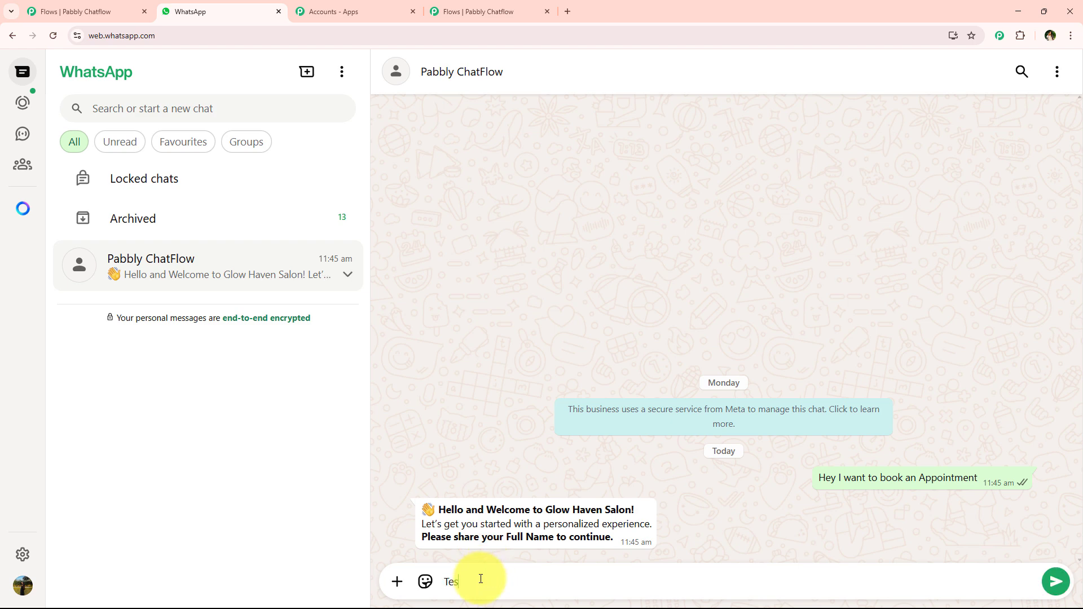
key(Return)
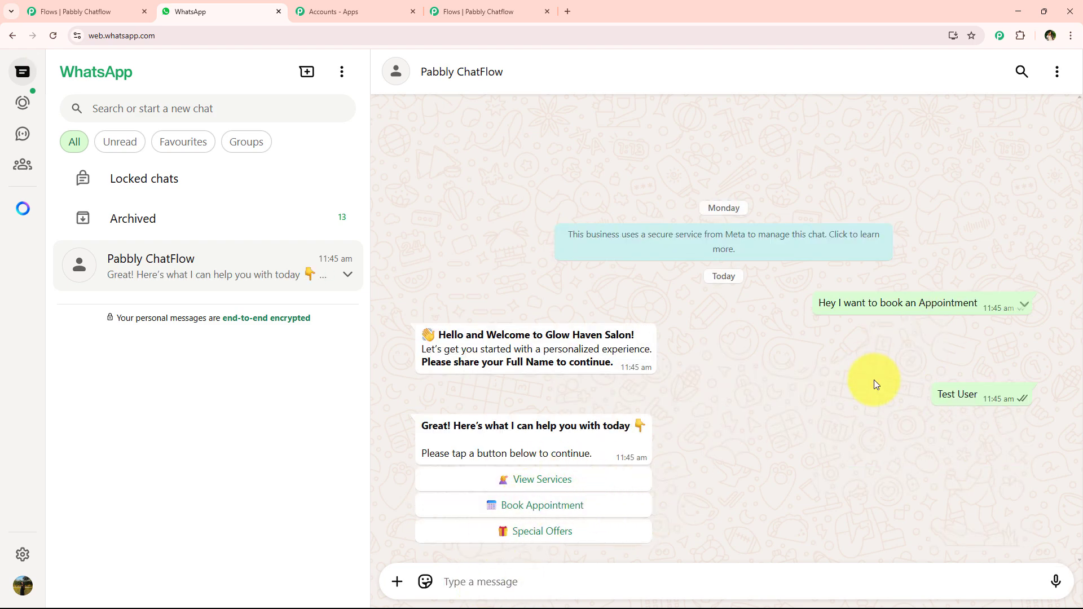
Step: Return to the Pabbly Chatflow flow and examine how its start, question and button messages are linked
click(452, 10)
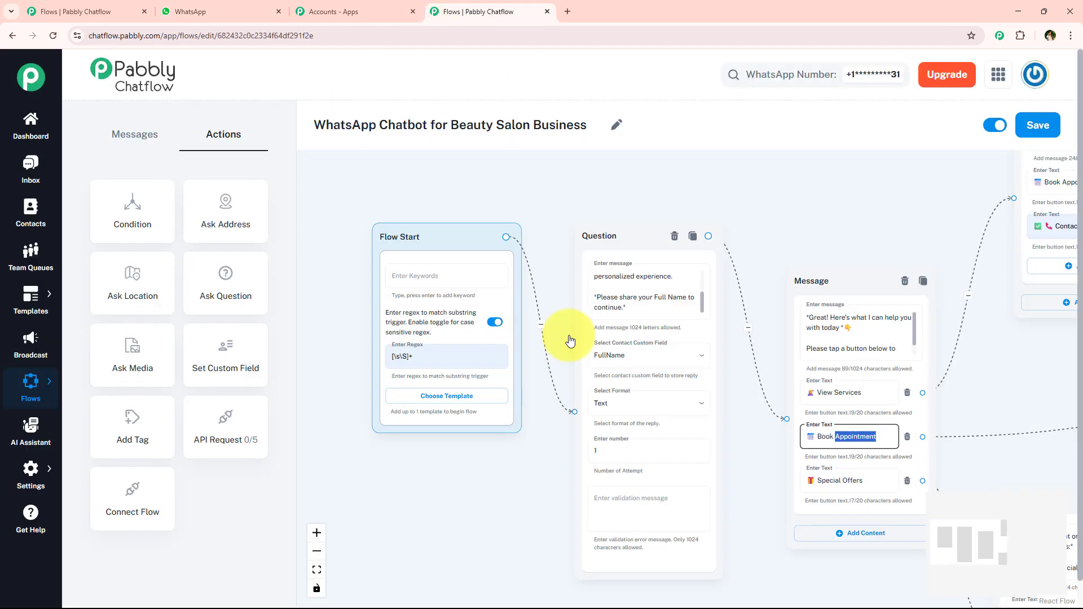
scroll(570, 340, down, 5)
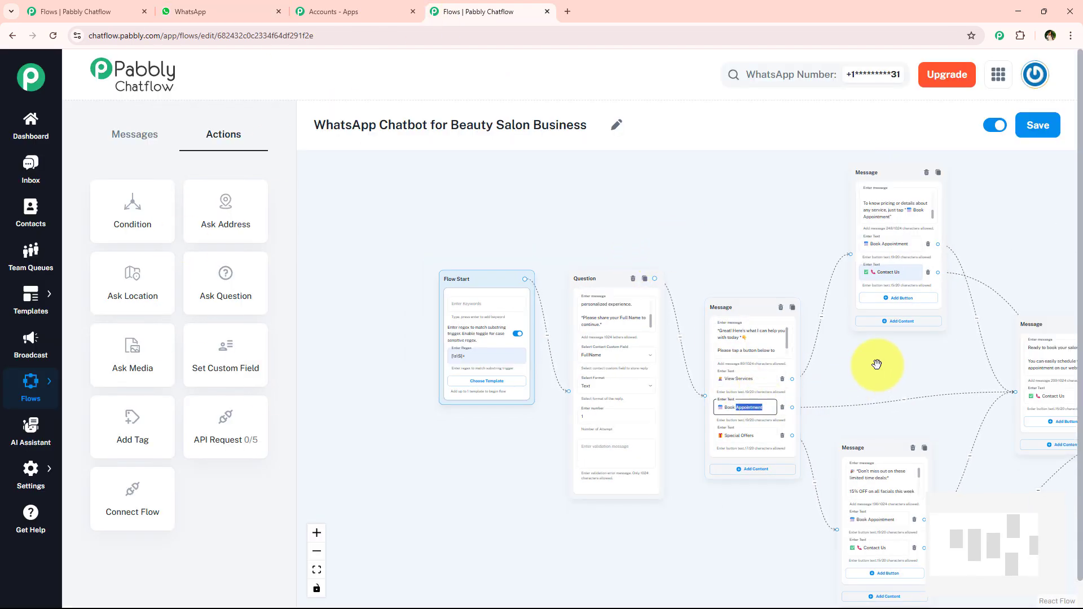
drag(876, 364, 837, 331)
scroll(533, 380, up, 5)
drag(533, 379, 299, 432)
scroll(642, 376, down, 6)
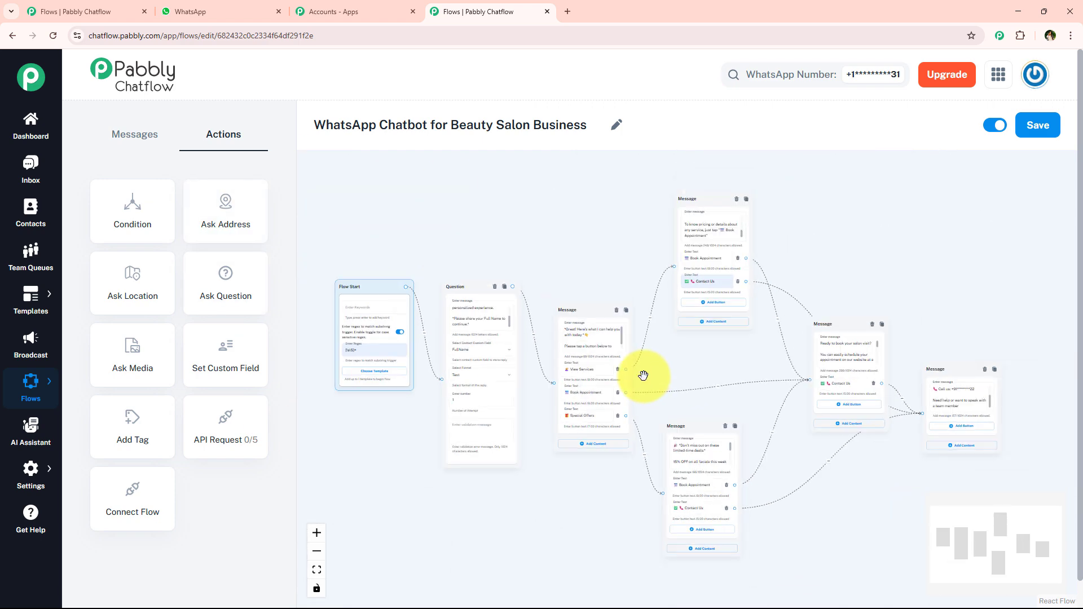
scroll(560, 271, up, 5)
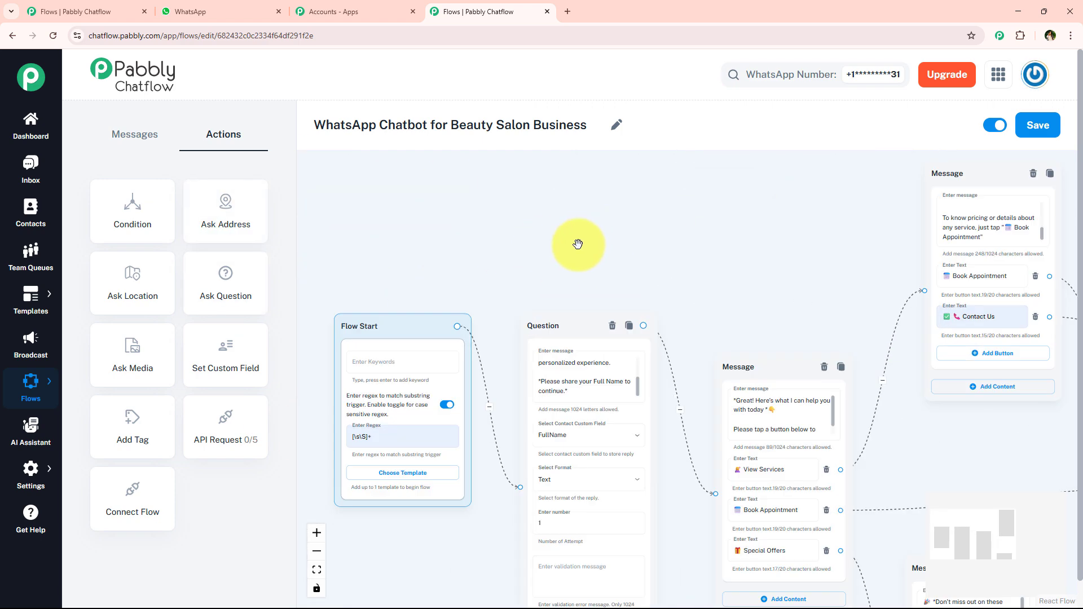
drag(577, 244, 633, 218)
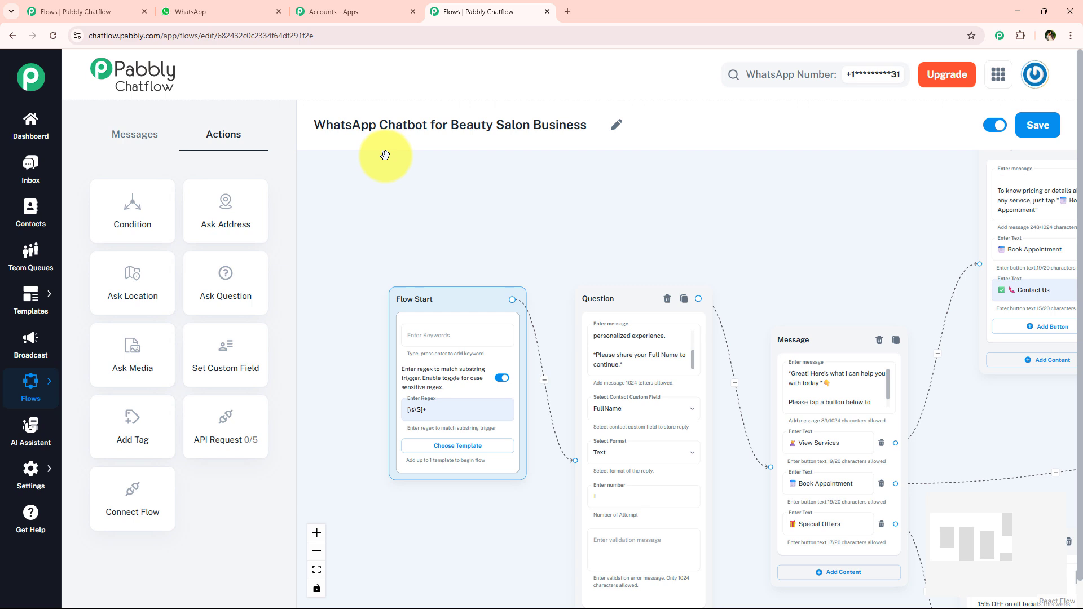
Step: Open the Pabbly Chatflow Inbox in a new tab and review the latest test conversation and its message delivery statuses
middle_click(33, 165)
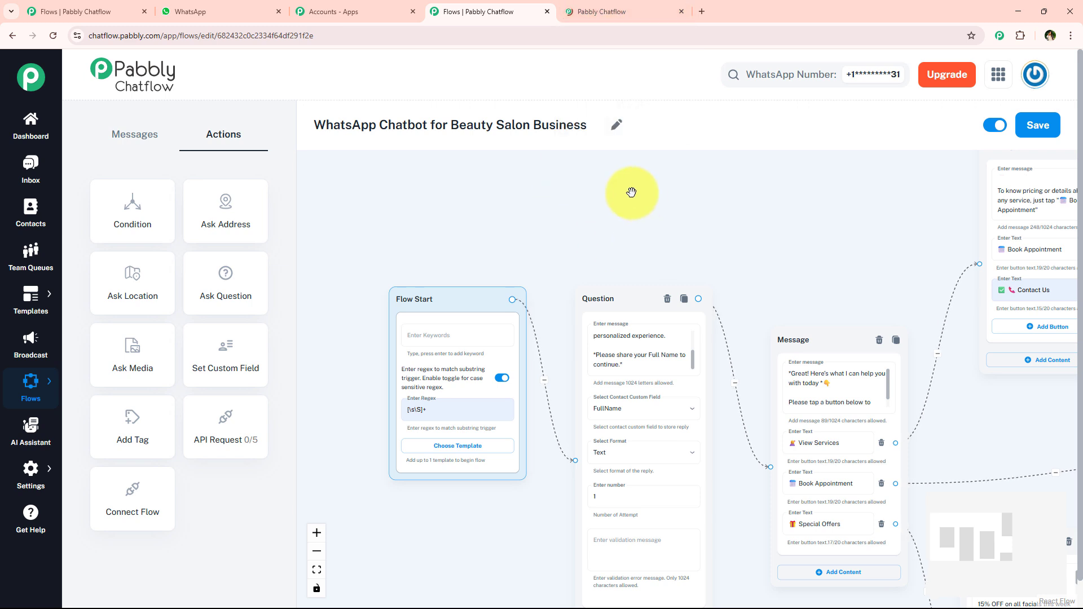
click(595, 6)
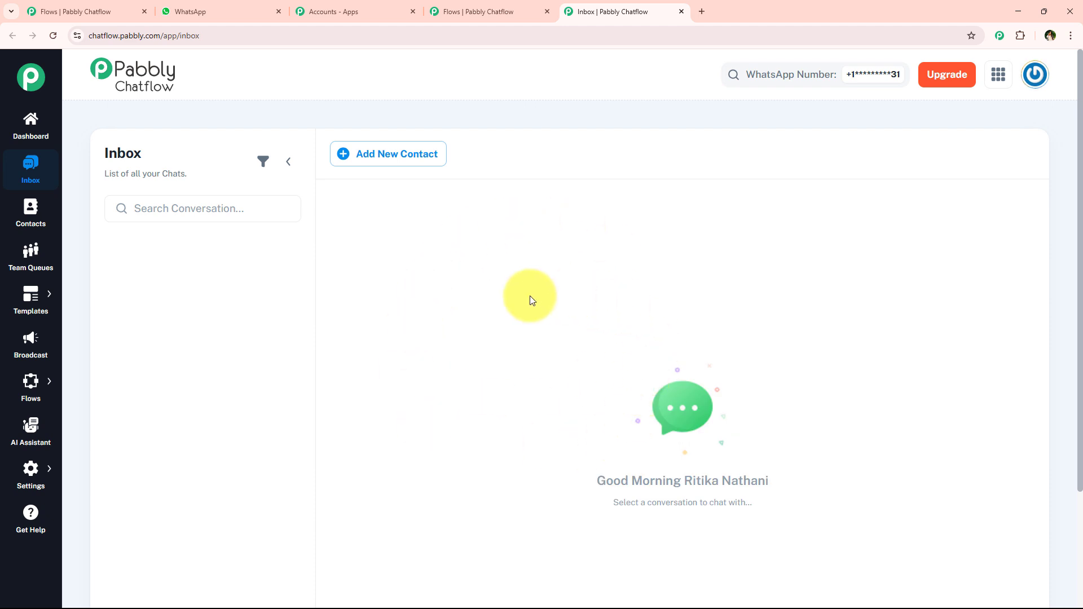
click(227, 271)
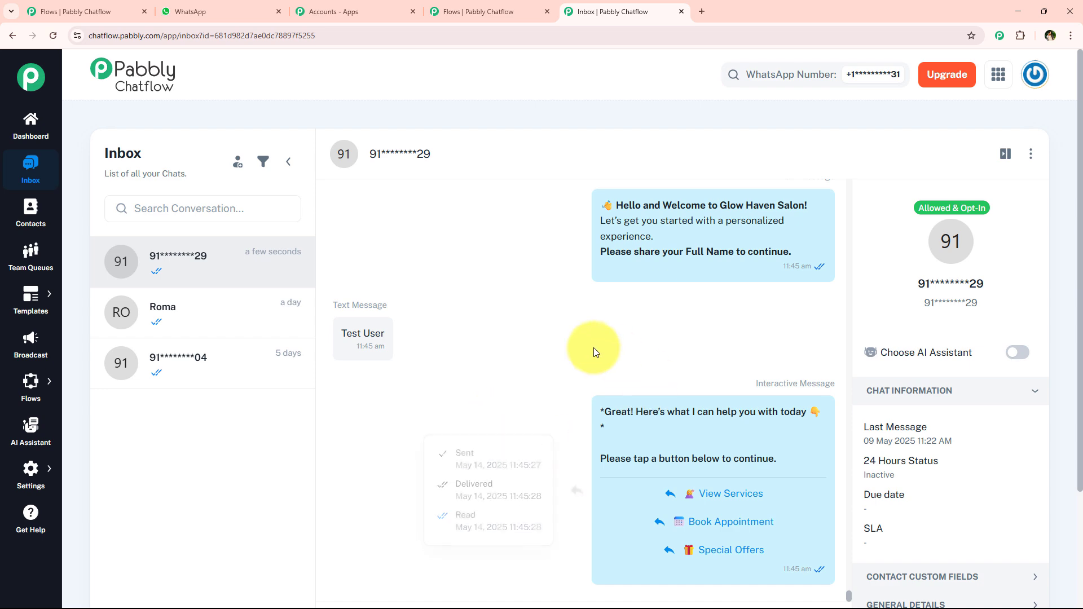
scroll(577, 364, up, 4)
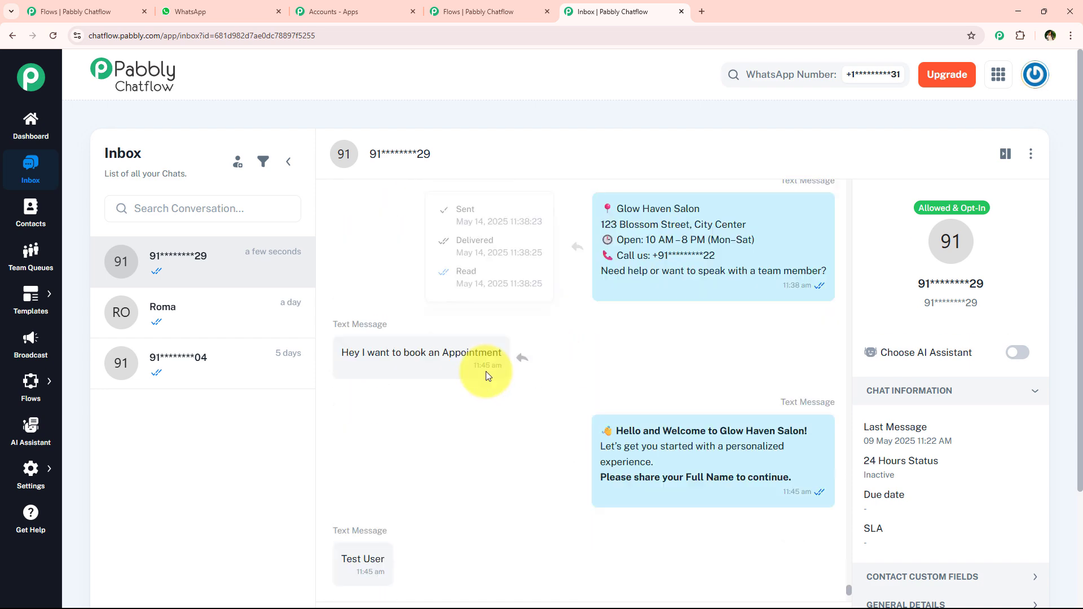
scroll(486, 371, down, 5)
mouse_move(657, 316)
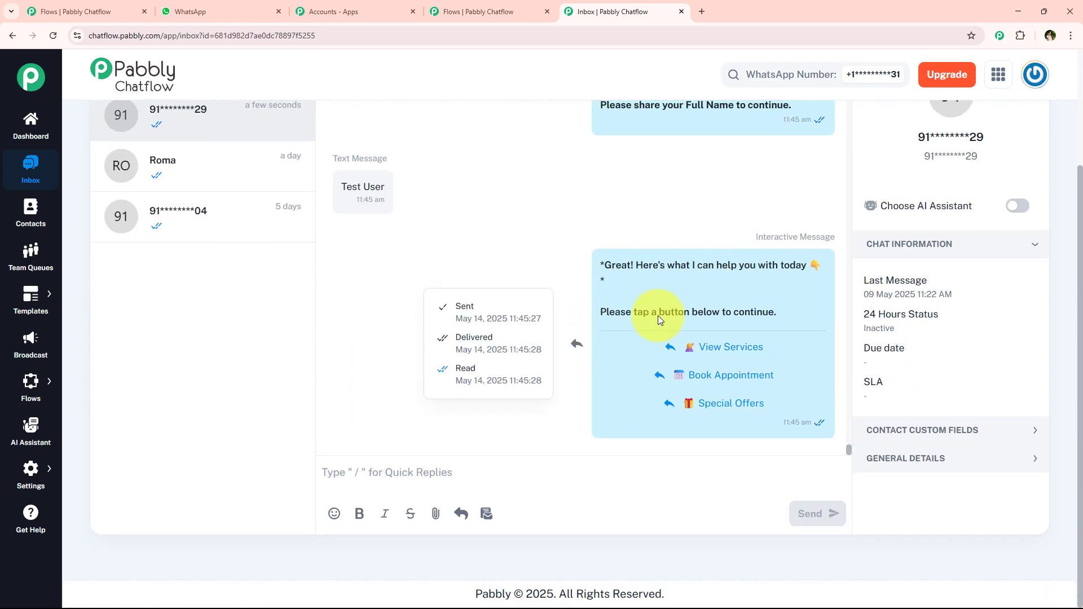
double_click(464, 307)
double_click(477, 338)
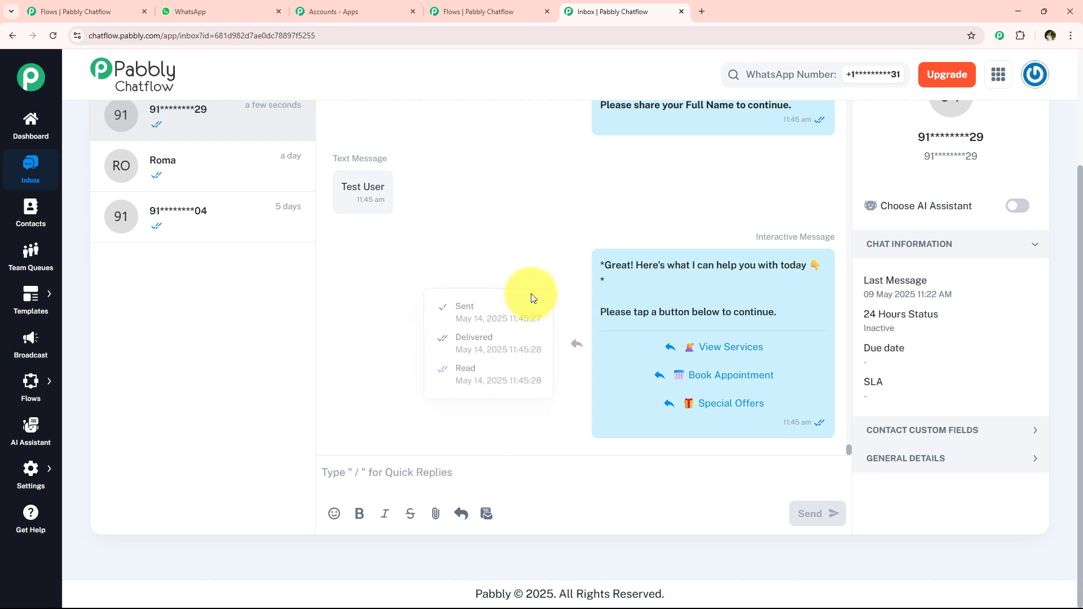
Step: Check the customer's name reply against the FullName value in the contact custom fields
scroll(530, 293, up, 2)
mouse_move(691, 221)
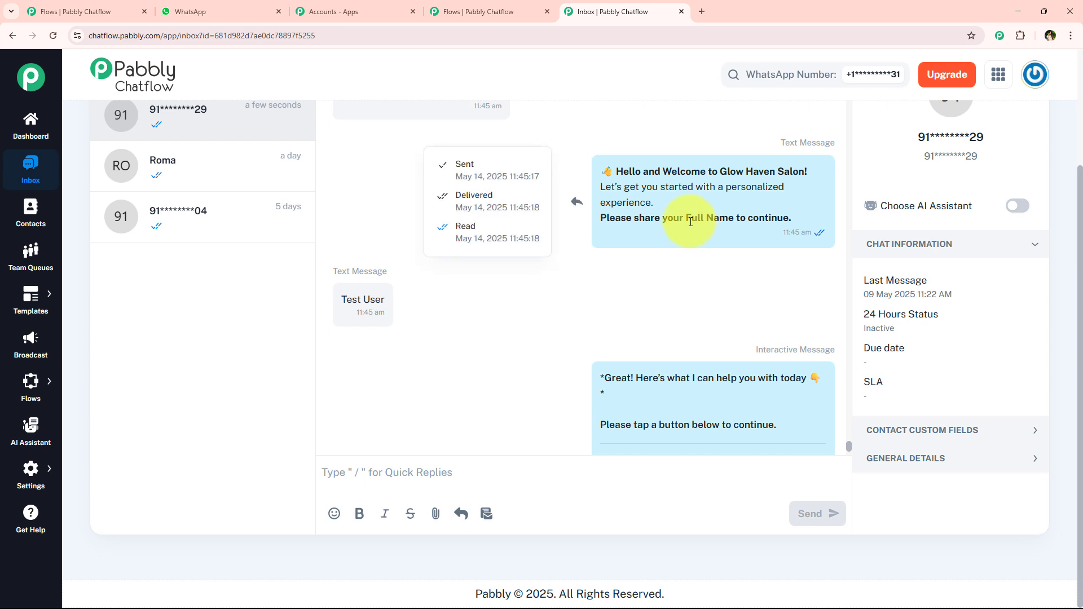
drag(340, 299, 386, 300)
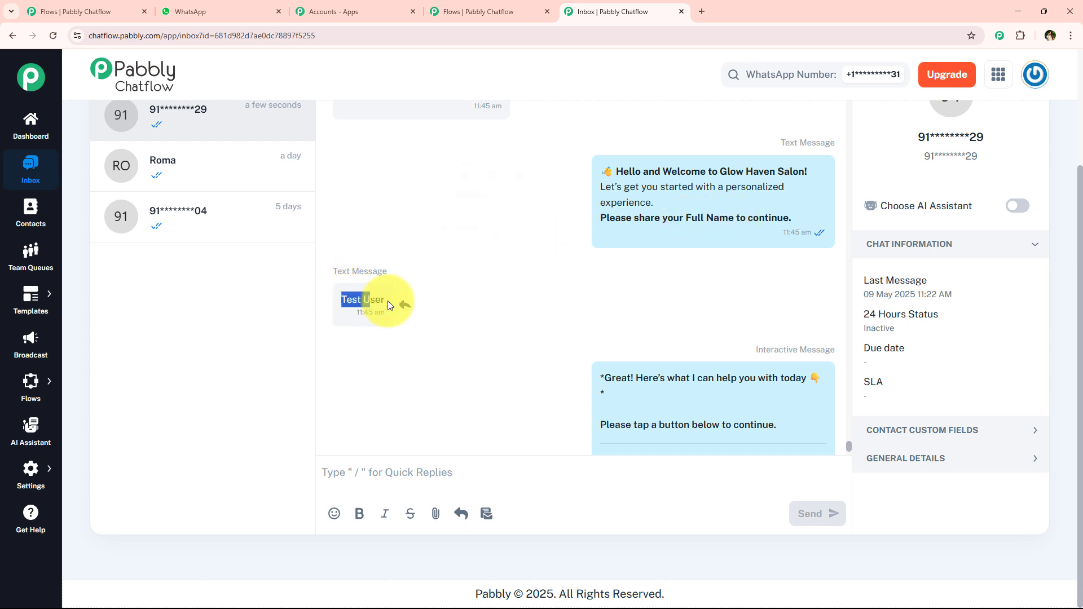
click(698, 201)
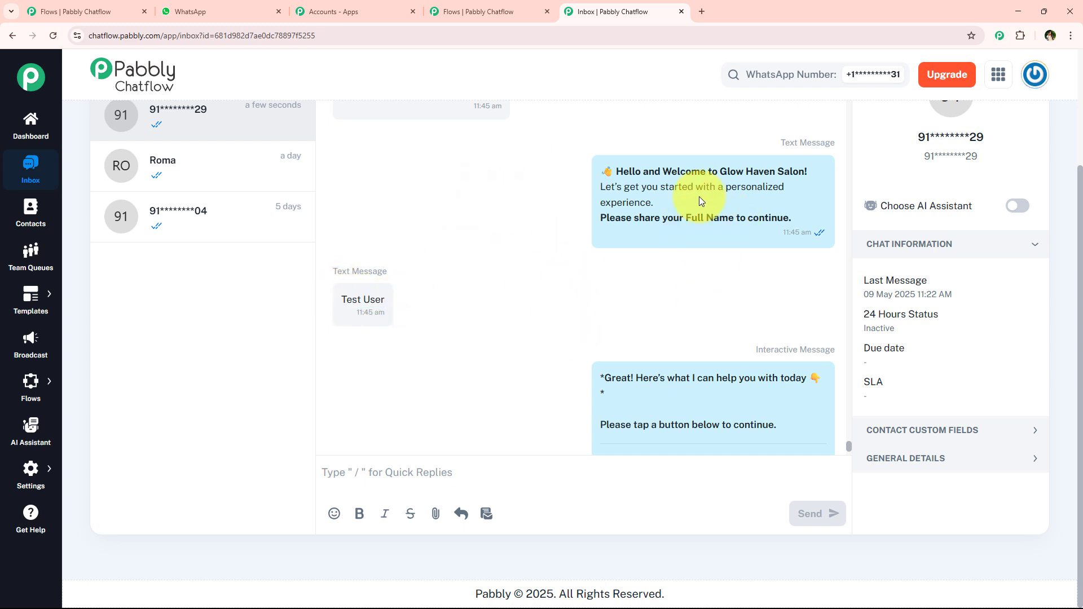
click(940, 430)
drag(915, 414, 862, 415)
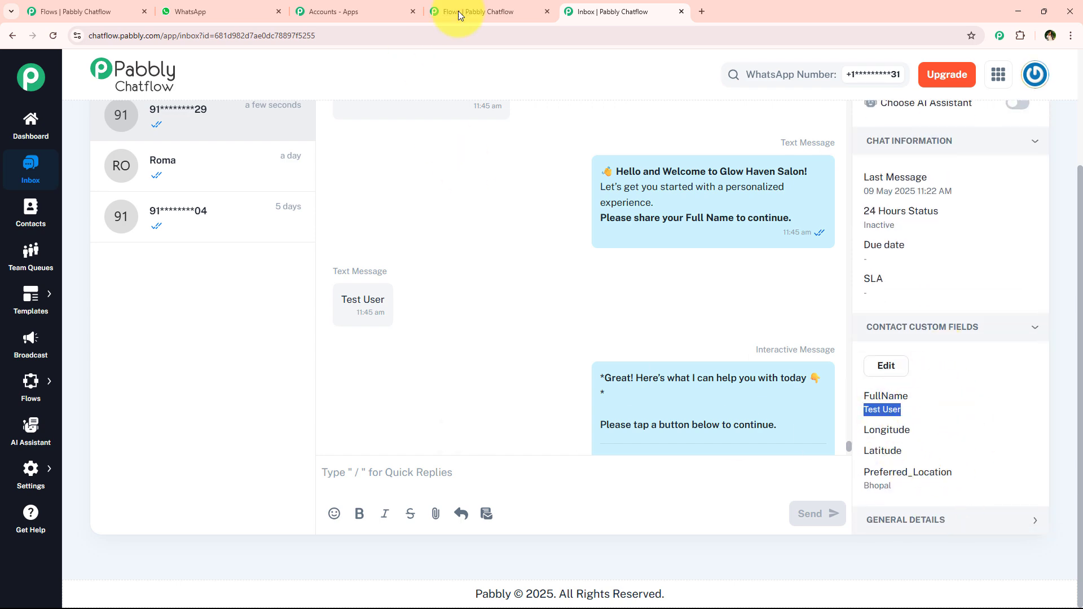
Step: Go back to the flow editor and review the complete chatbot flow alongside the Inbox conversation
click(489, 5)
scroll(512, 321, down, 2)
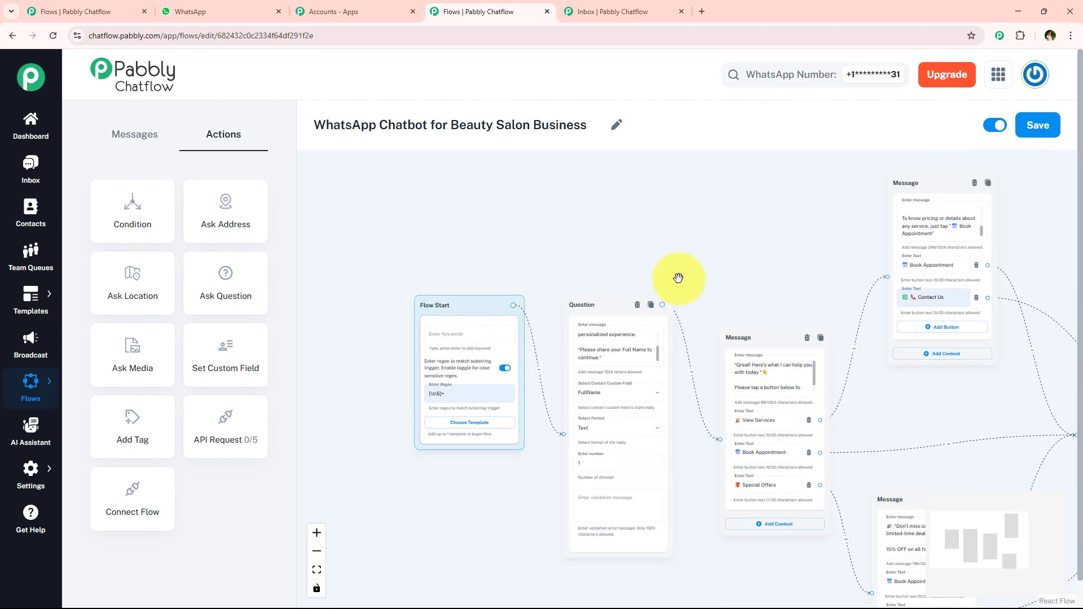
drag(682, 273, 518, 250)
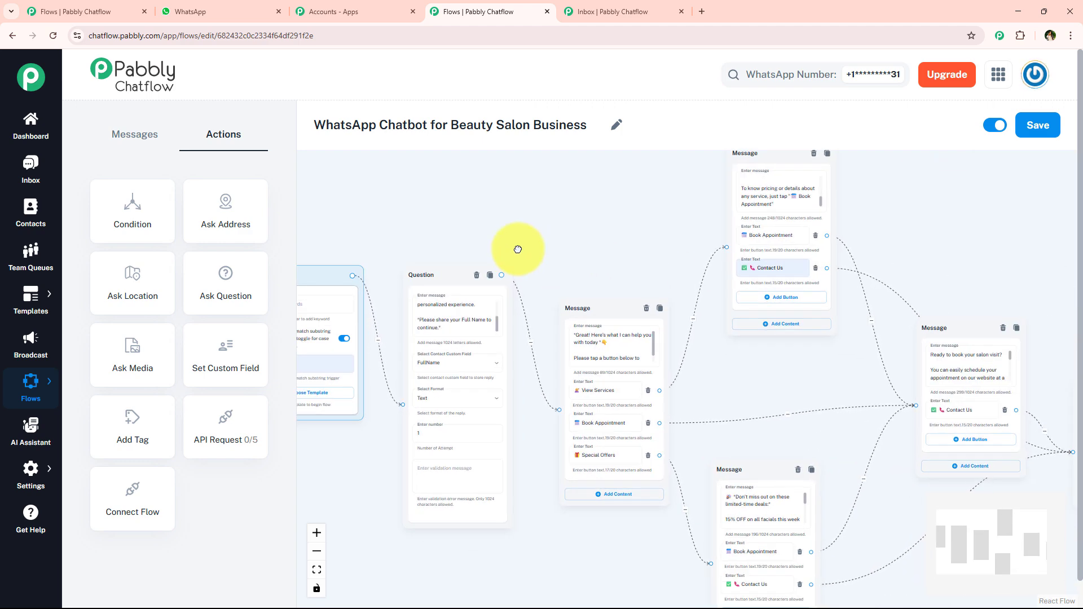
click(584, 8)
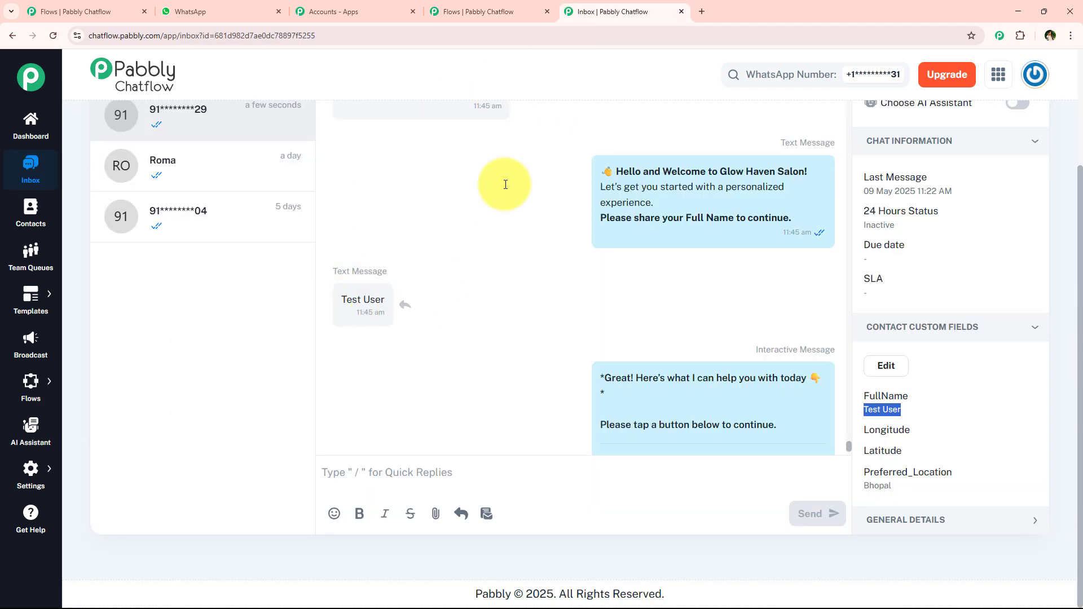
click(496, 5)
scroll(568, 248, down, 3)
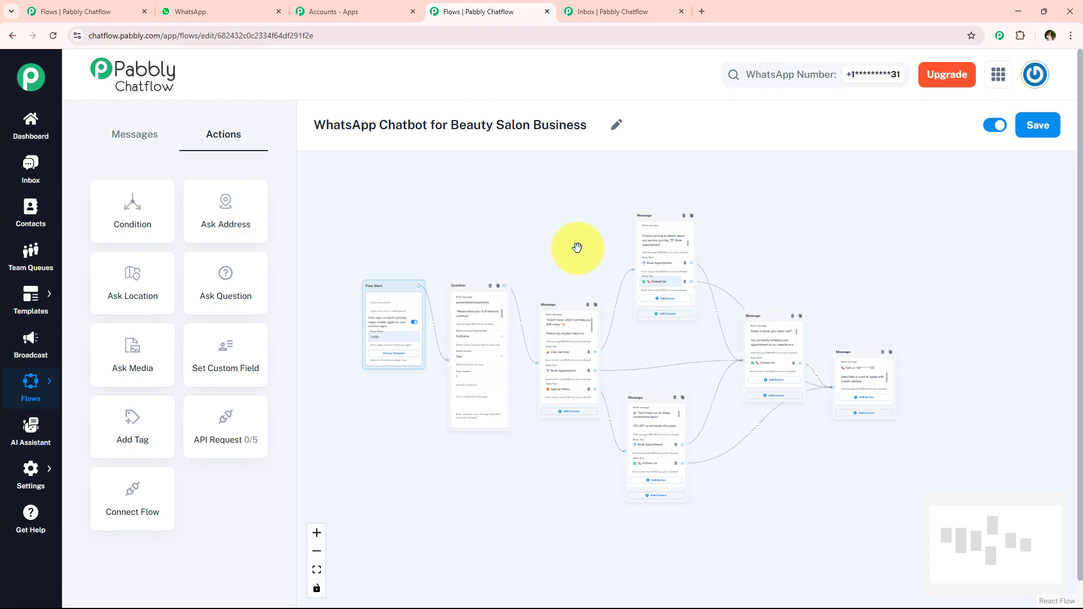
scroll(577, 247, up, 3)
drag(556, 253, 670, 237)
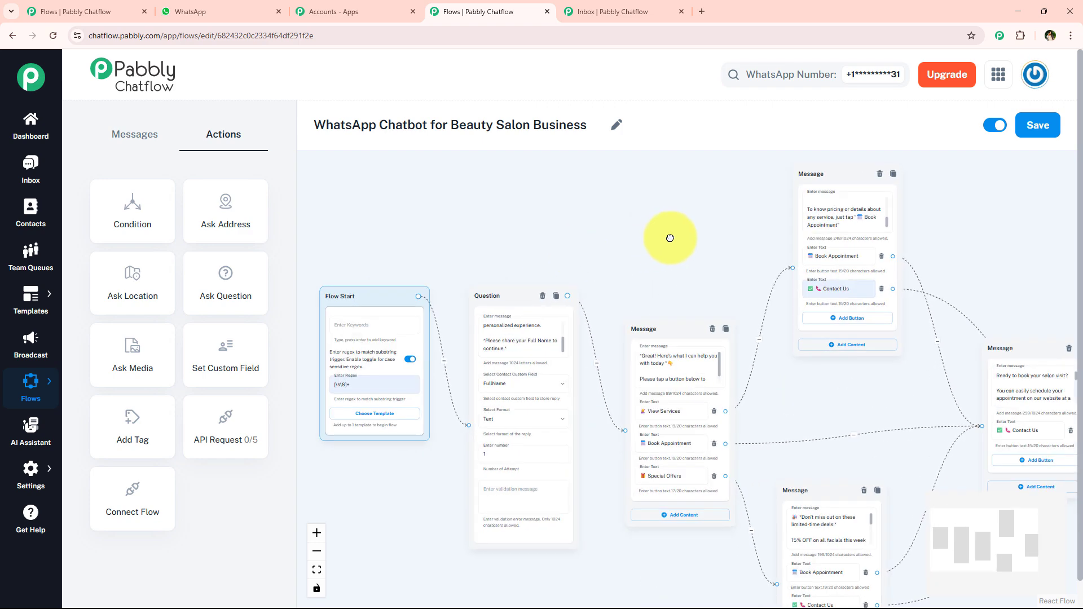